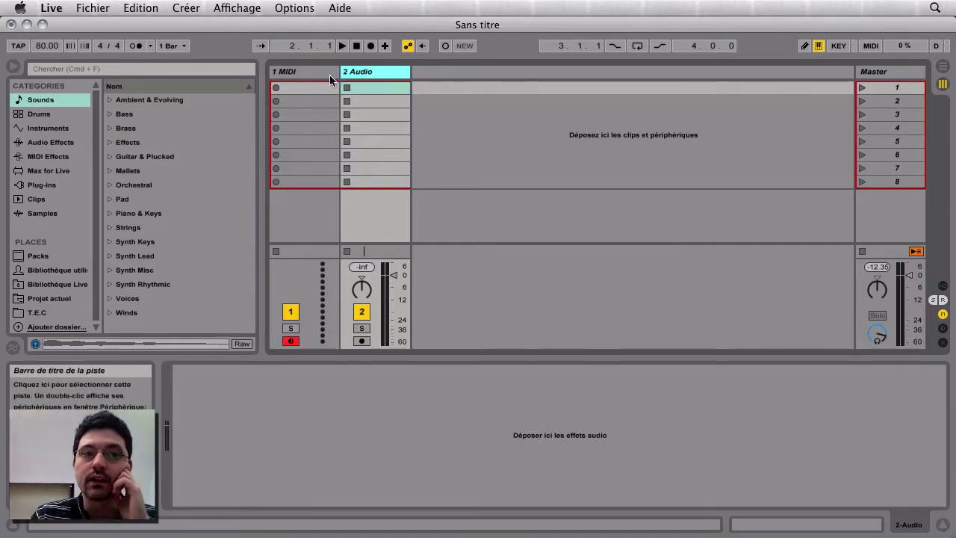
Select the MIDI track in the session
left_click(329, 77)
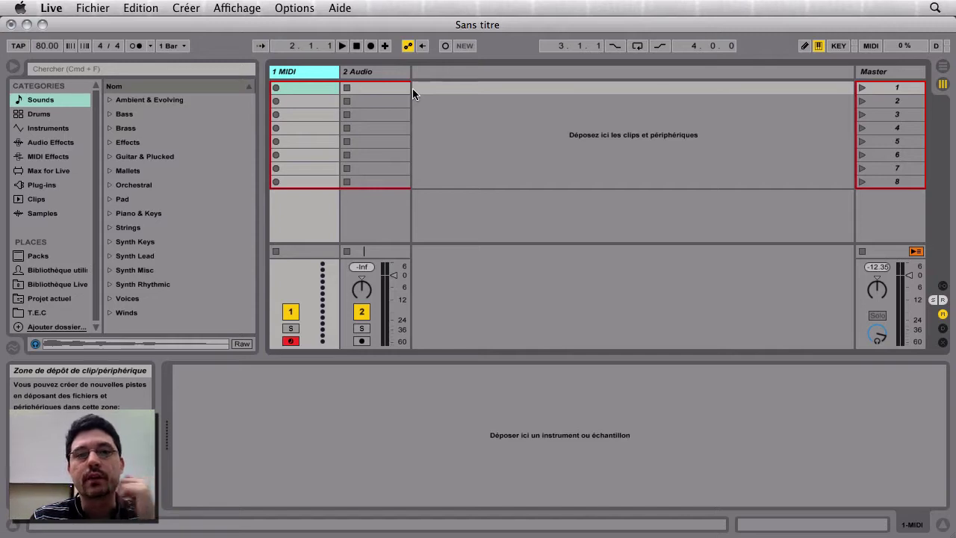
left_click(366, 76)
left_click(305, 75)
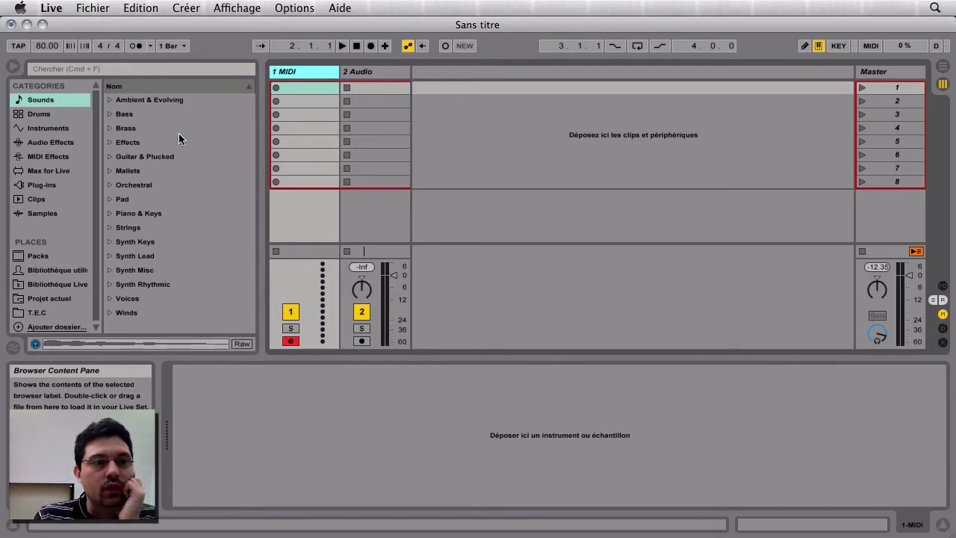
Audition several Piano & Keys presets from the Sounds category, including Clav1 Wah, Clav2 Thin, Clav7 Mellow, Electric Piano1 Soft and Electric Piano5 Smooth
left_click(109, 158)
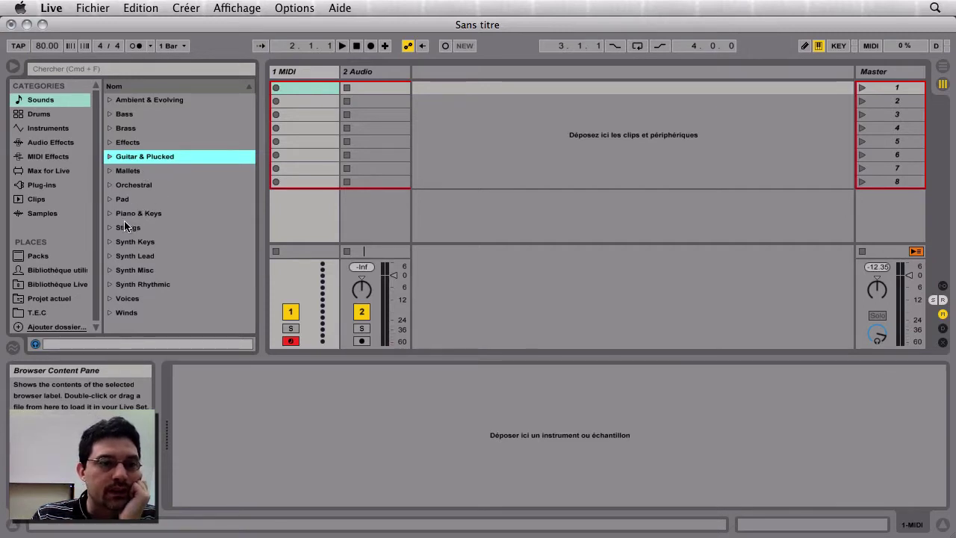
left_click(109, 214)
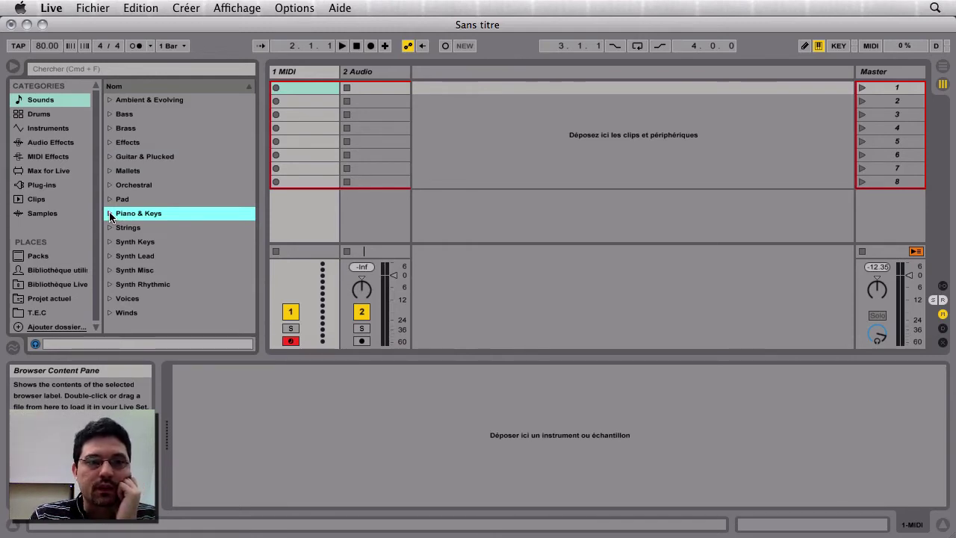
left_click(109, 212)
scroll(146, 261, "down", 8)
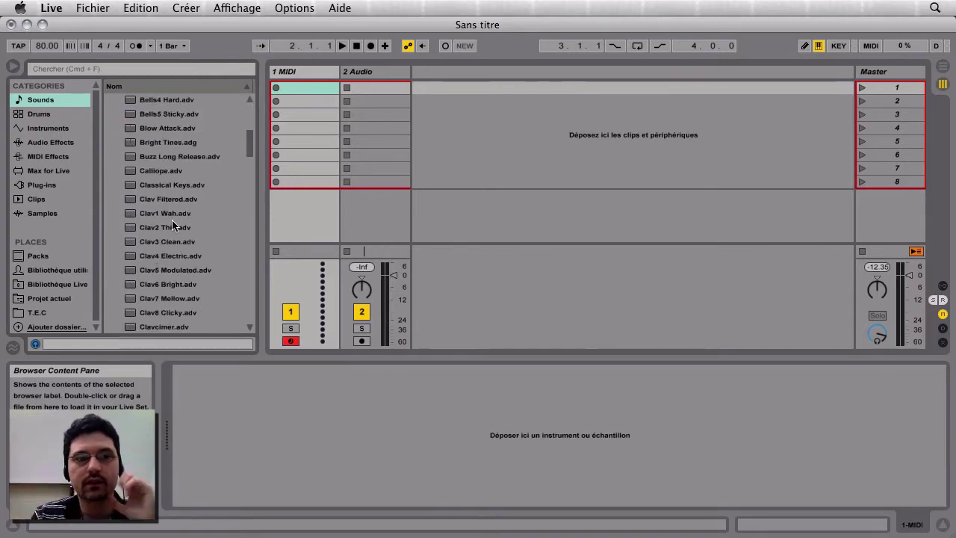
left_click(173, 240)
left_click(170, 213)
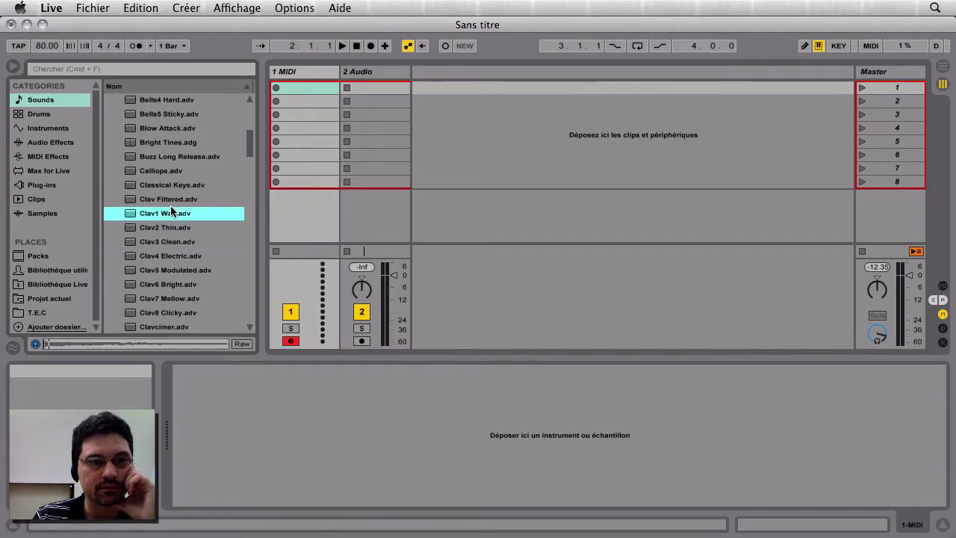
left_click(168, 227)
scroll(166, 251, "down", 2)
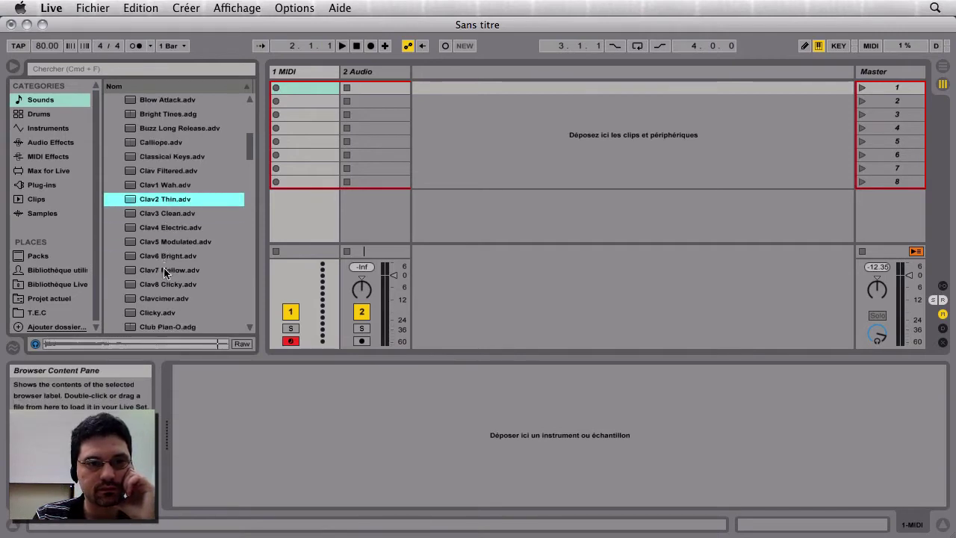
left_click(164, 271)
scroll(164, 277, "down", 5)
scroll(160, 291, "down", 2)
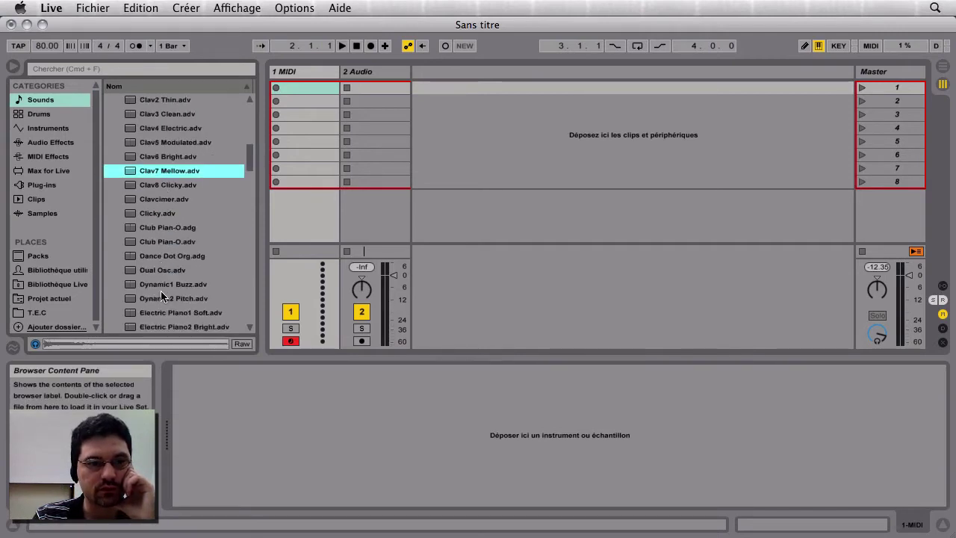
scroll(160, 293, "down", 8)
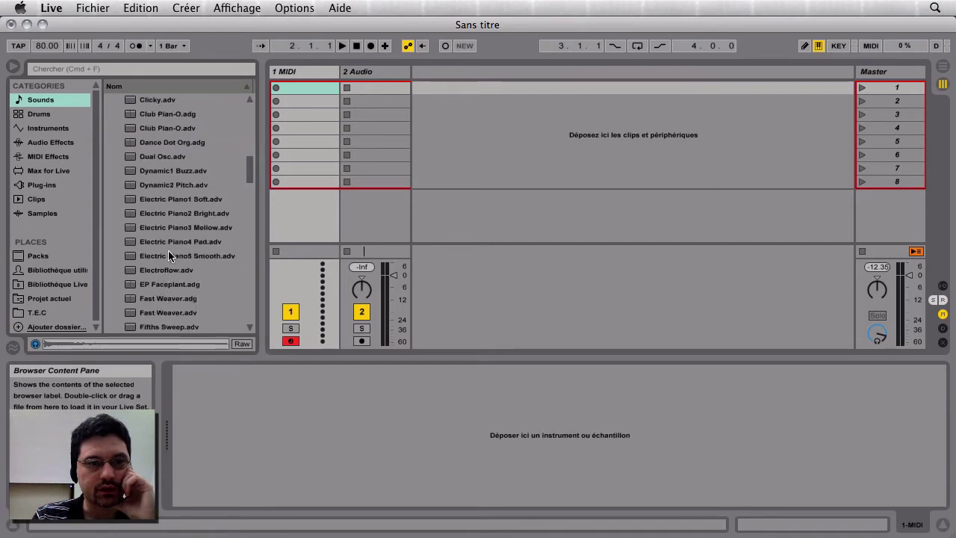
left_click(179, 202)
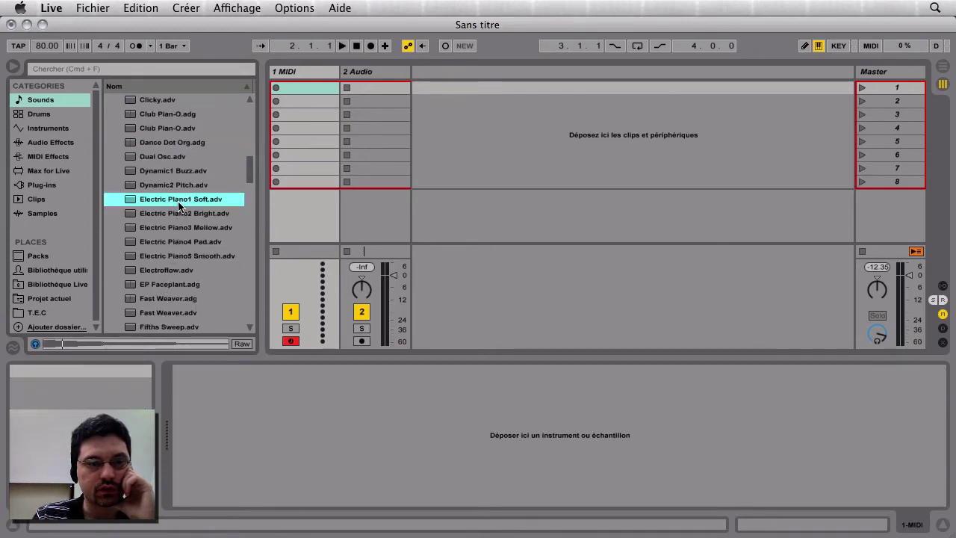
left_click(169, 256)
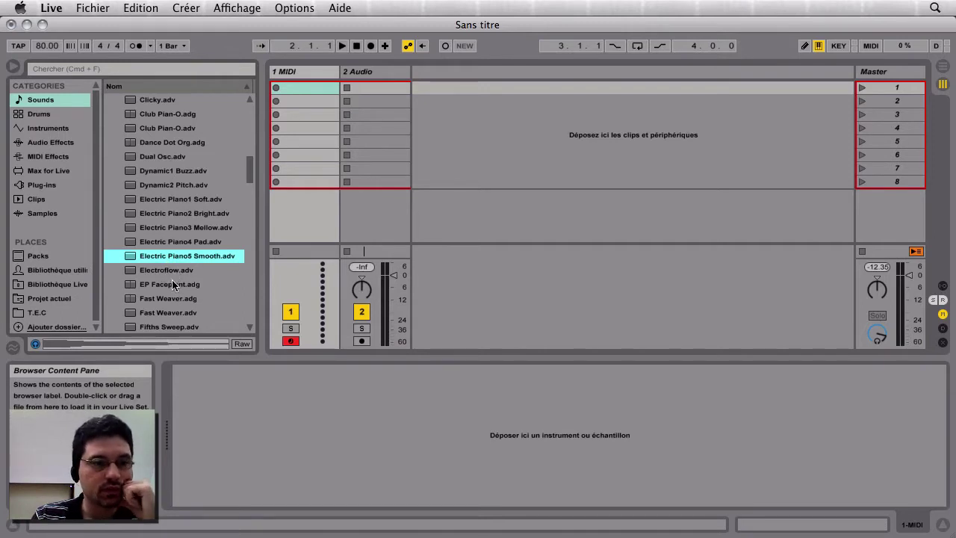
Load the EP Faceplant.adg preset onto the MIDI track and create an empty MIDI clip in its first slot
left_click(170, 285)
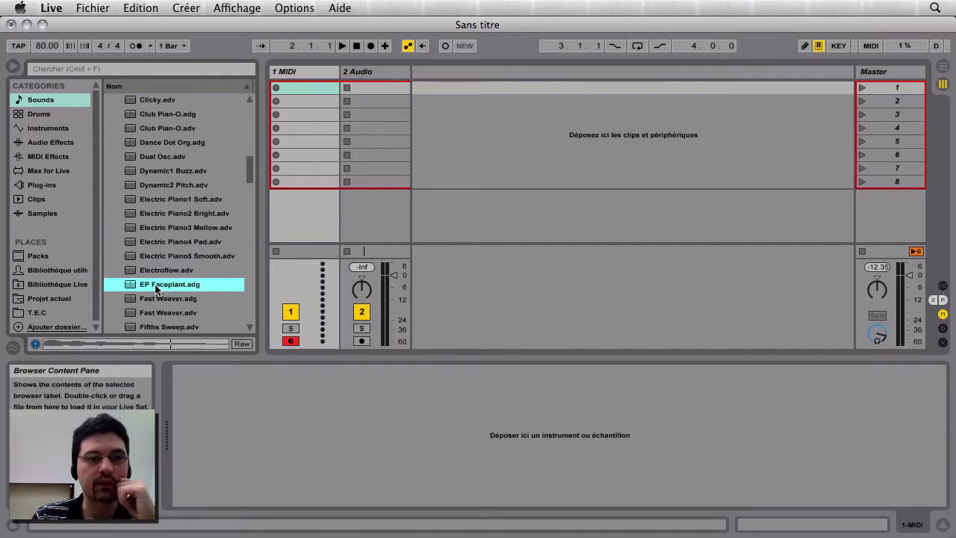
left_click_drag(291, 74, 293, 77)
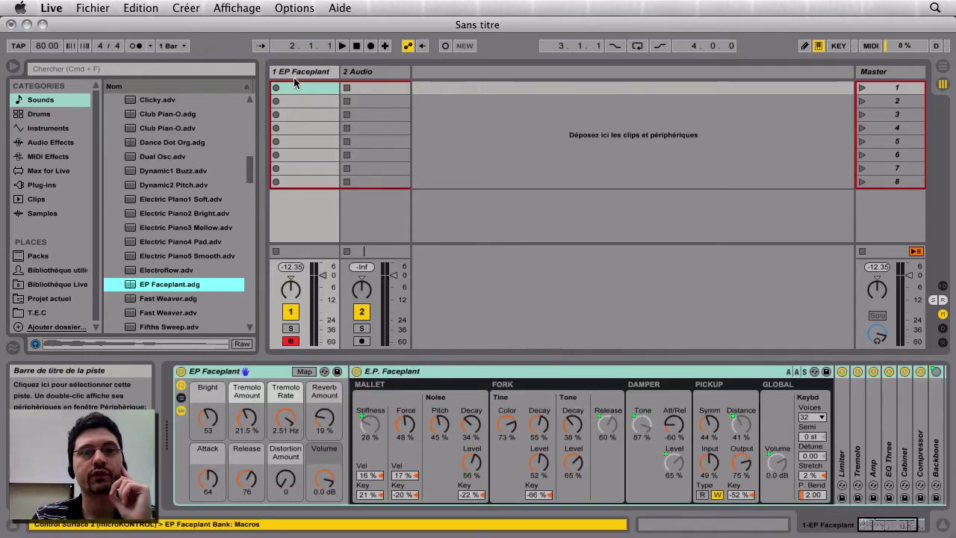
double_click(303, 87)
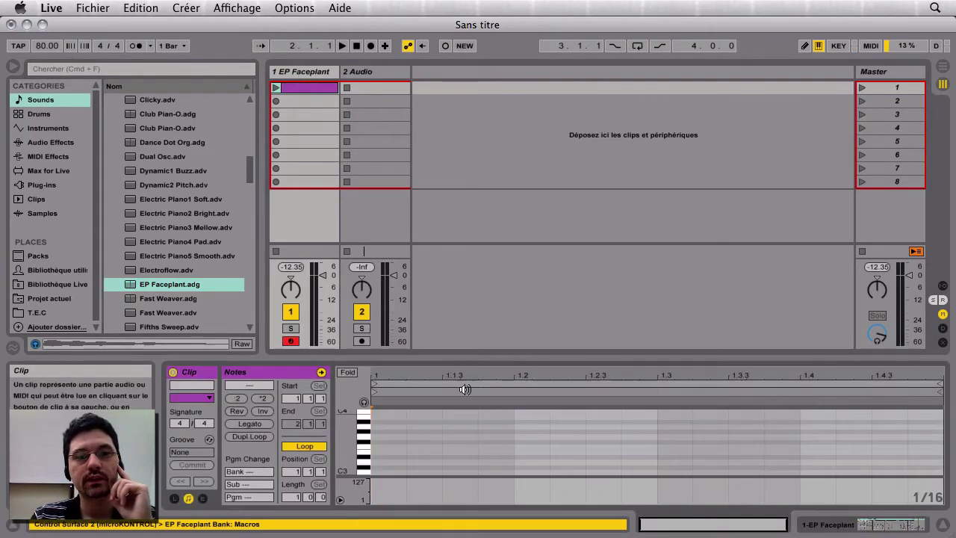
Enlarge the clip's note editor around the C3 octave and enable Draw Mode with a 1/8 grid
left_click_drag(465, 354, 498, 162)
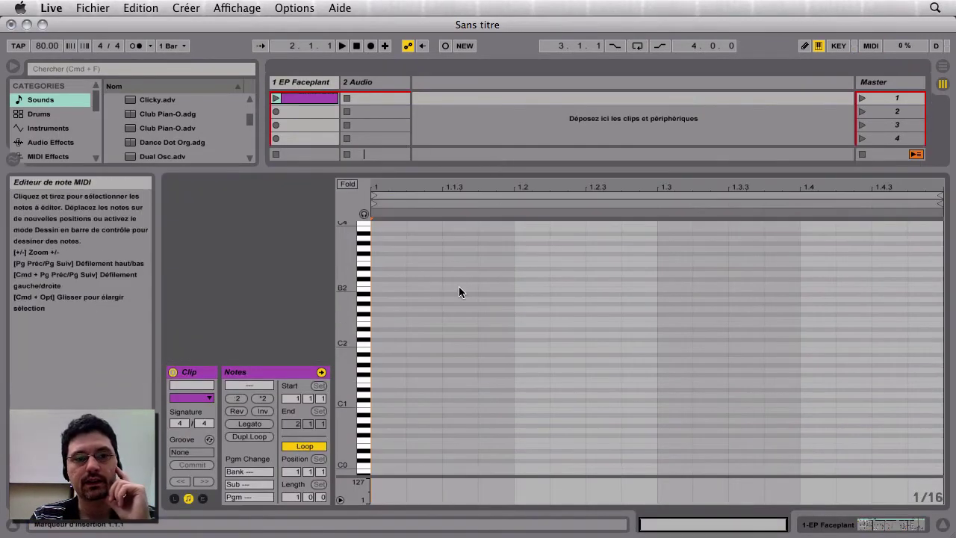
left_click_drag(347, 299, 348, 292)
scroll(376, 279, "down", 1)
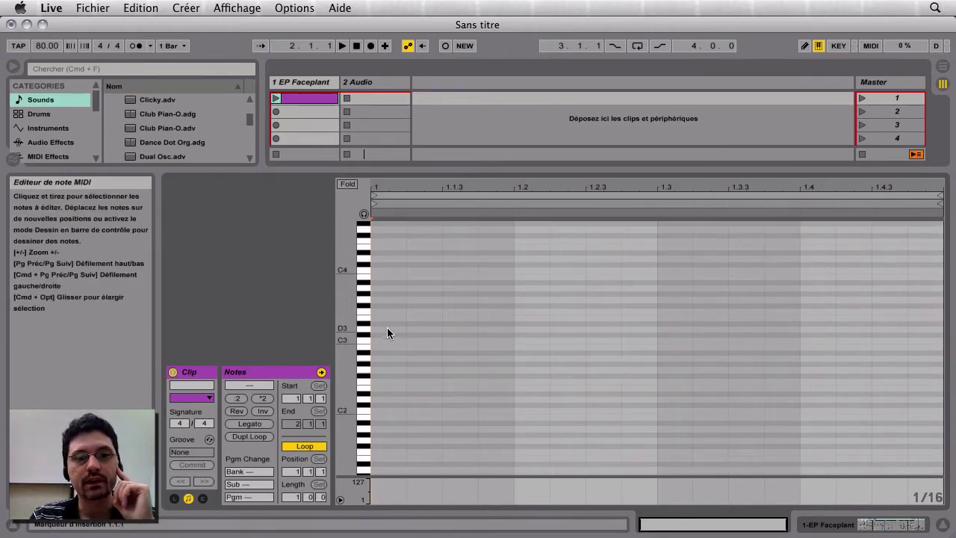
key("super+b")
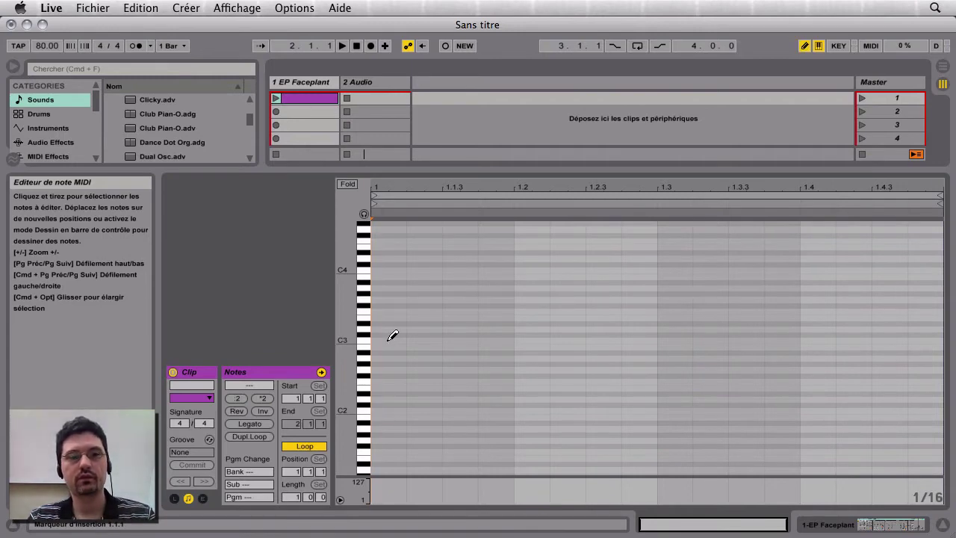
key("super+2")
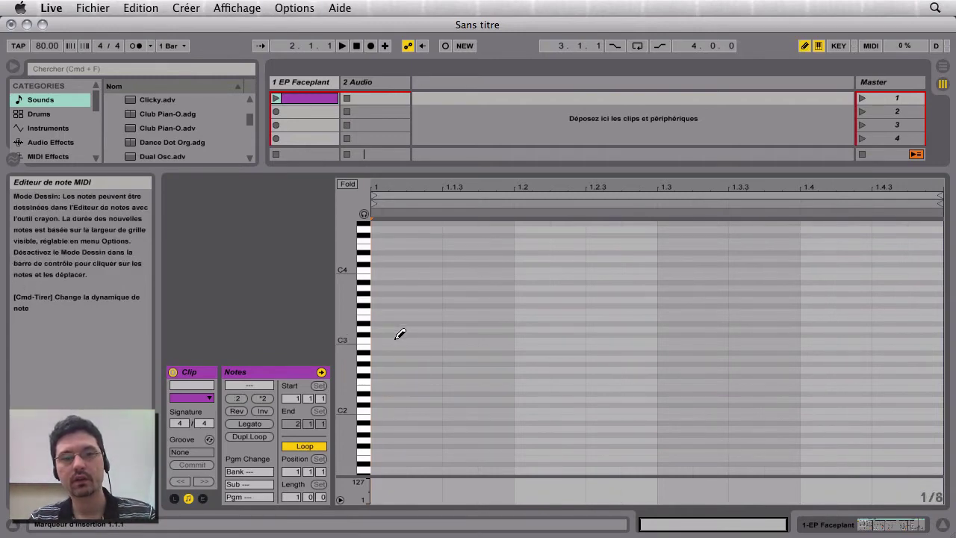
Draw a rising C major scale of eighth notes from C3 to C4 across bar 1, and launch the clip
left_click(398, 338)
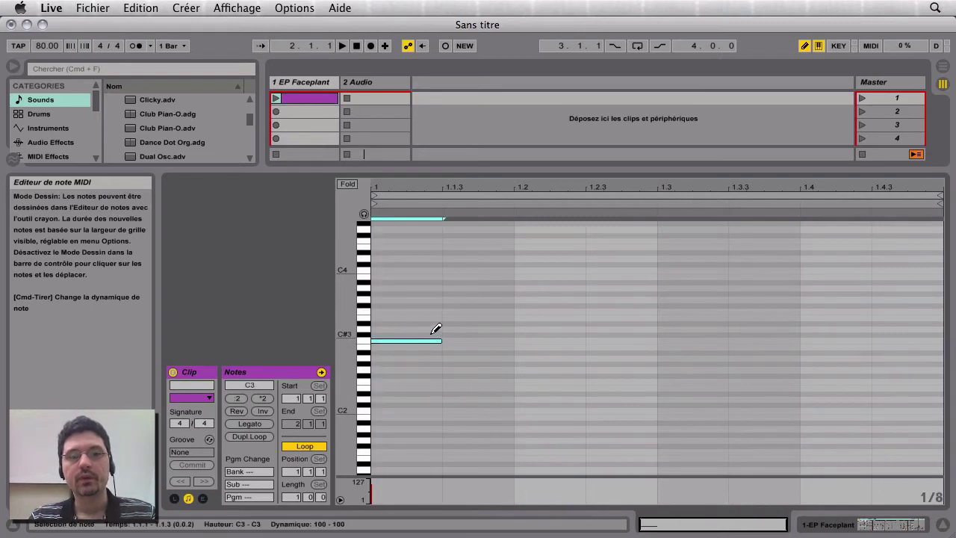
left_click(452, 329)
left_click(541, 317)
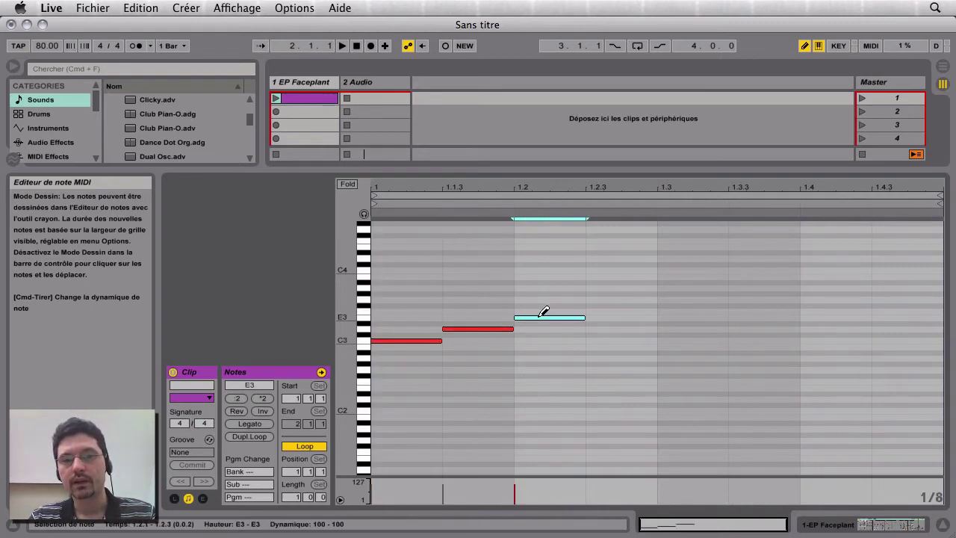
left_click(605, 312)
left_click(693, 299)
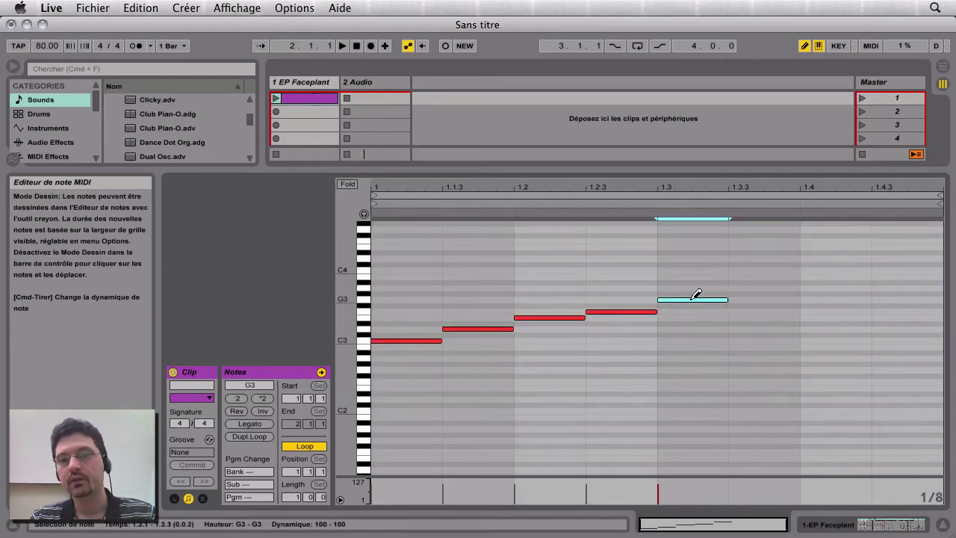
left_click(757, 287)
left_click(833, 276)
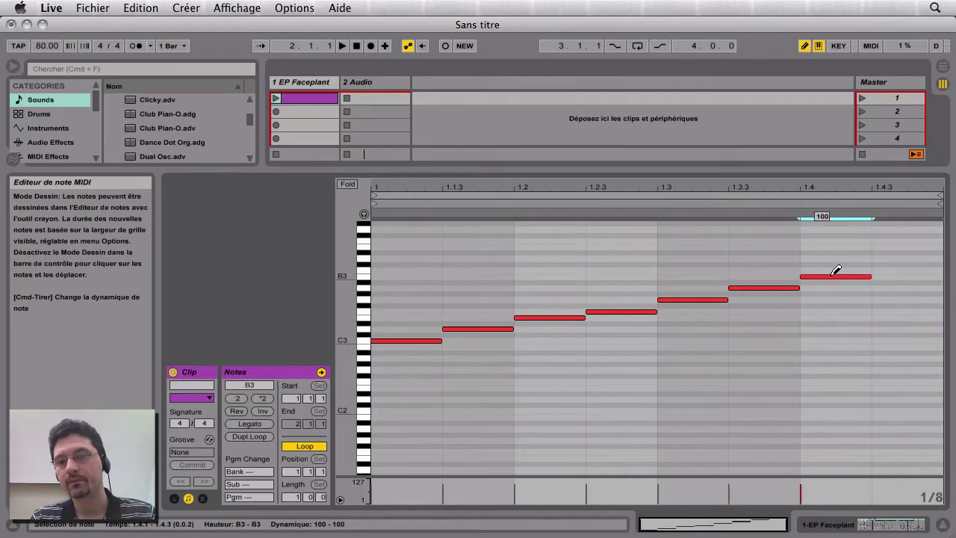
left_click(881, 270)
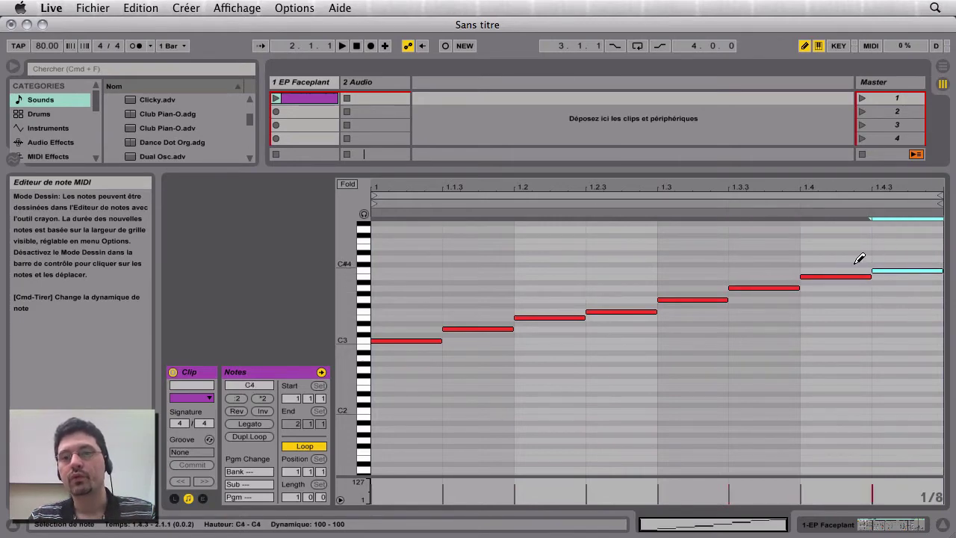
left_click(47, 46)
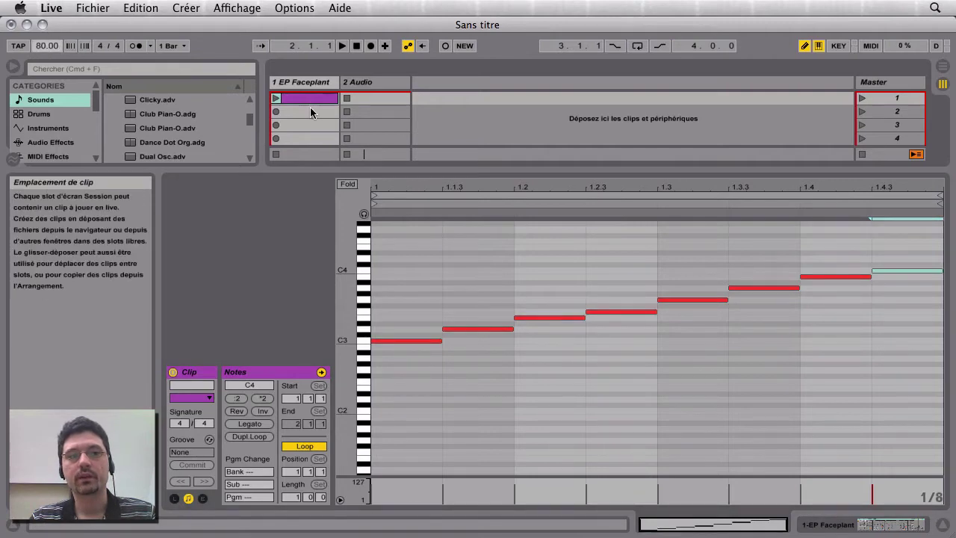
left_click(275, 99)
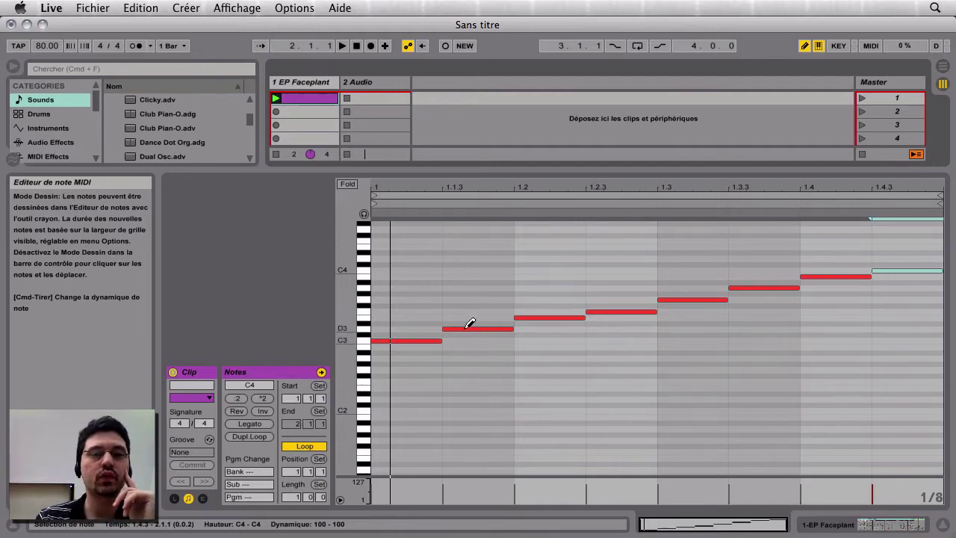
Turn the scale into D3 to D4 by deleting the C3 note, shifting the remaining notes one eighth earlier and adding D4 at the end
left_click(403, 338)
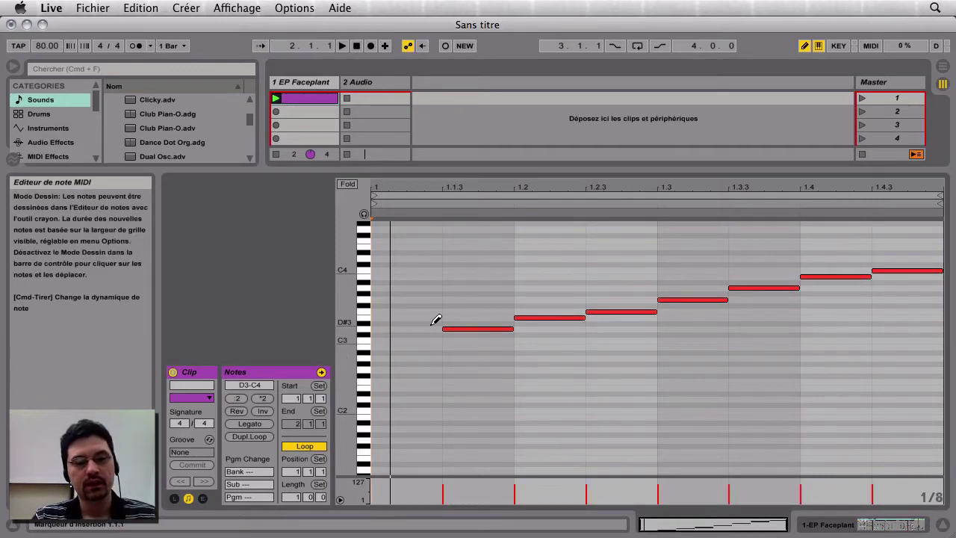
key("super+a")
key("super+b")
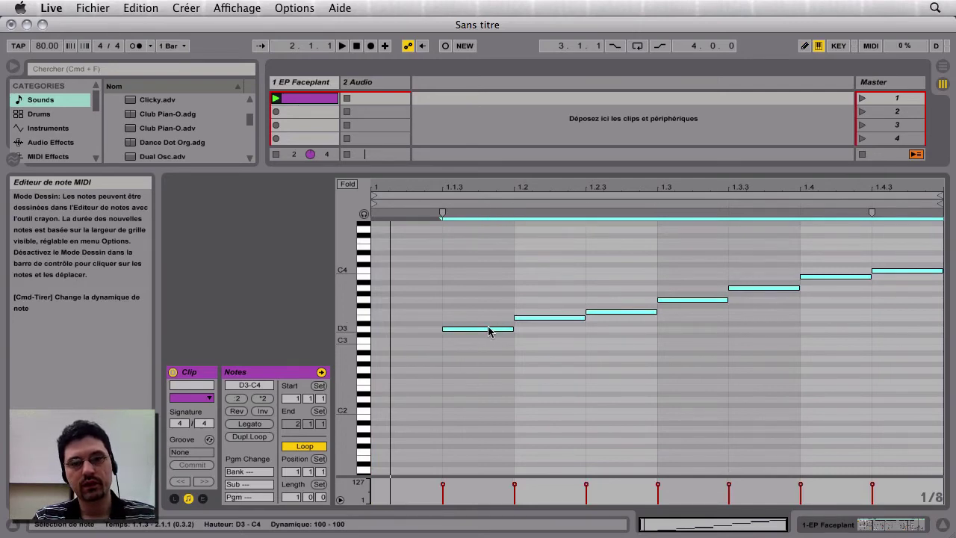
left_click_drag(488, 331, 425, 333)
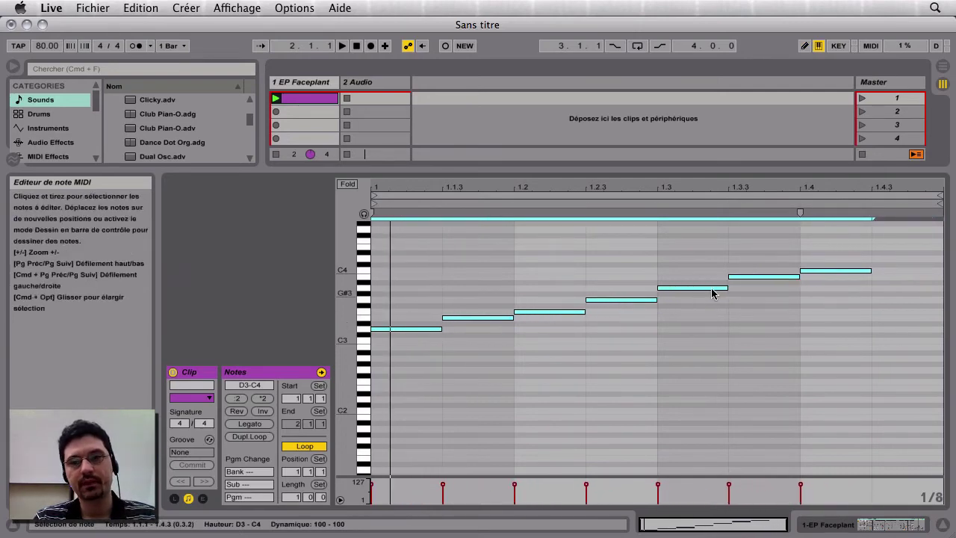
double_click(882, 259)
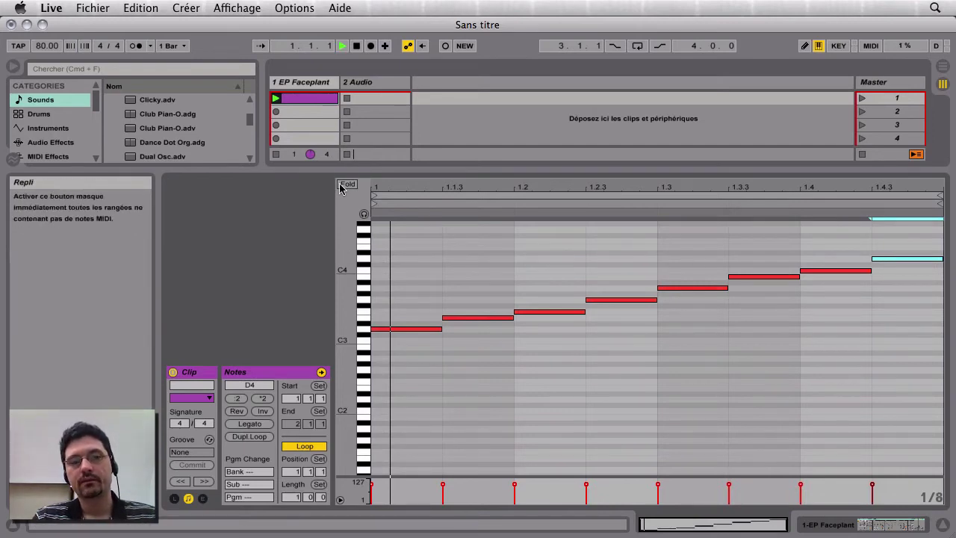
Play the D3 to D4 scale clip to hear it, and stop playback
key("space")
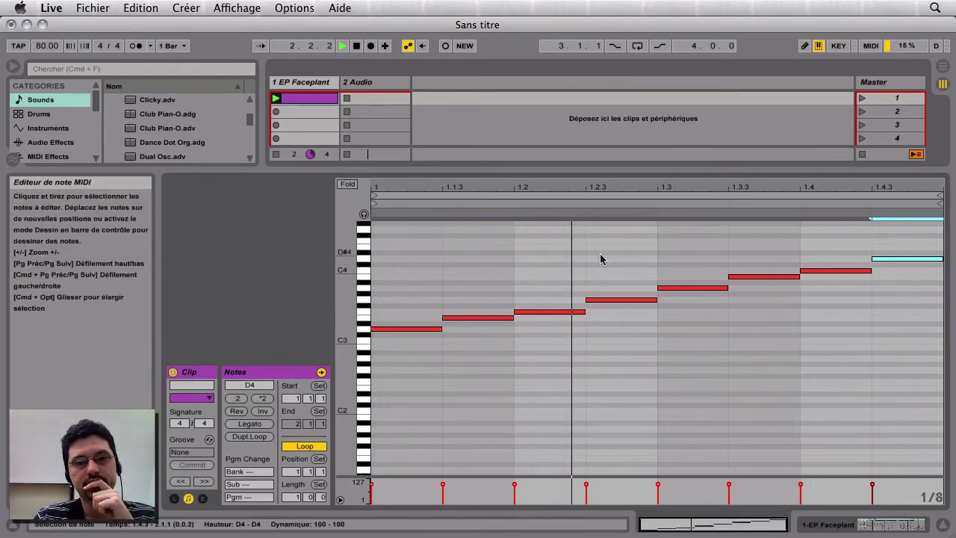
key("space")
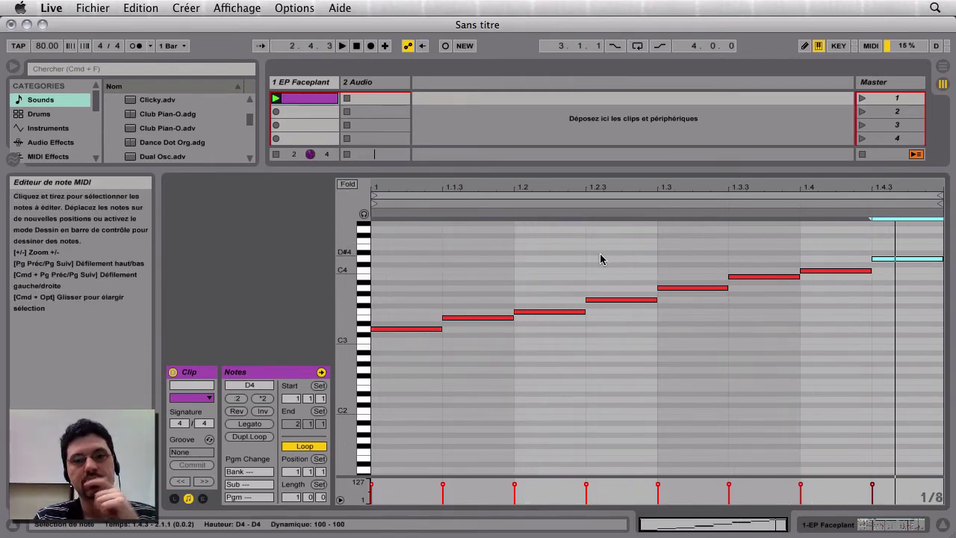
Duplicate the clip's loop with its D3 to D4 notes to make it two bars long
left_click(392, 378)
left_click_drag(387, 375, 904, 230)
left_click(903, 231)
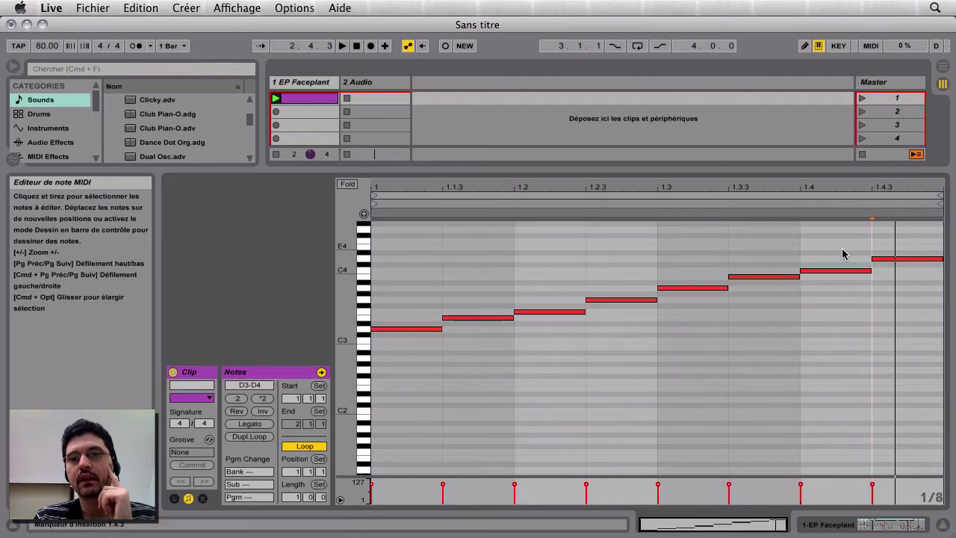
left_click(248, 436)
Transpose all the notes of the second bar down two semitones so they start on C3
left_click(696, 361)
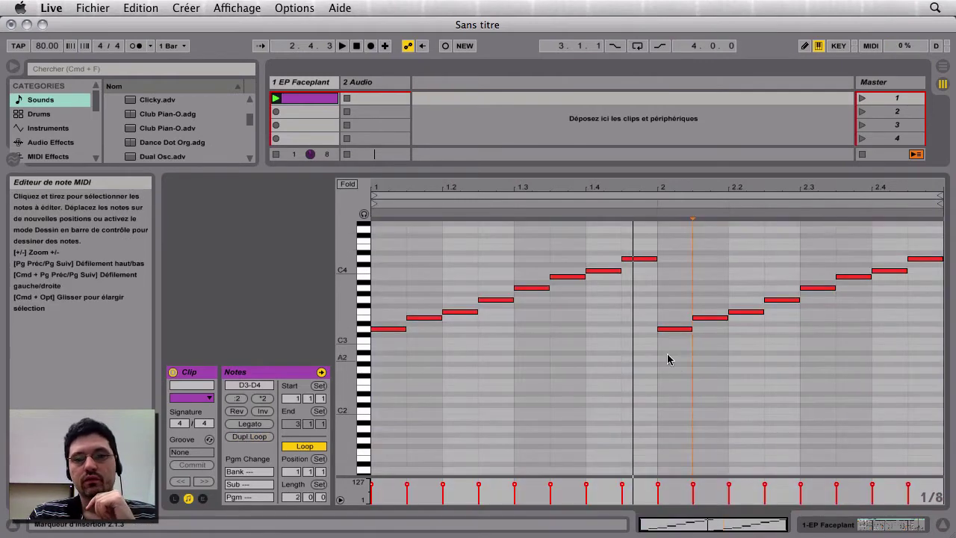
left_click_drag(671, 346, 944, 181)
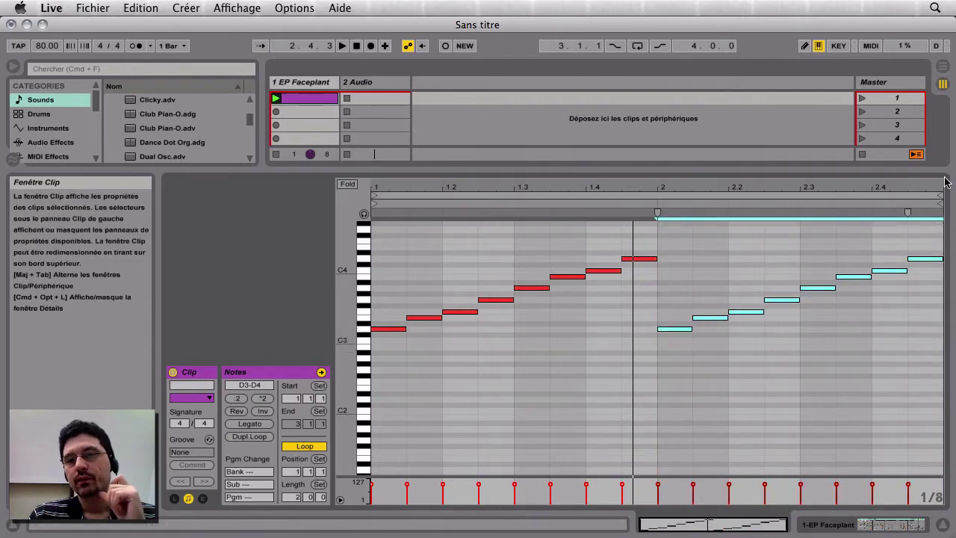
key("Down")
key("Down")
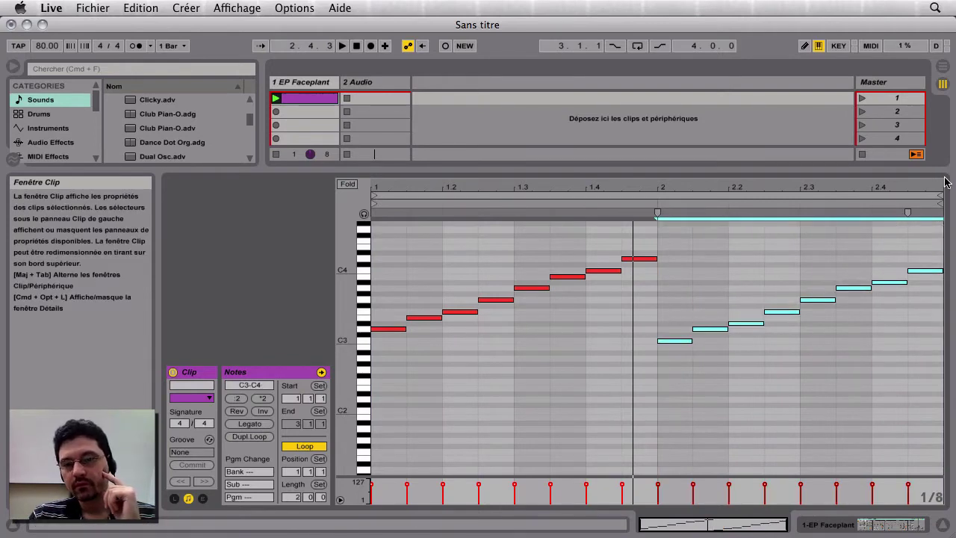
Raise the second bar's third note from D#3 to E3 and its seventh note to B3
left_click(722, 307)
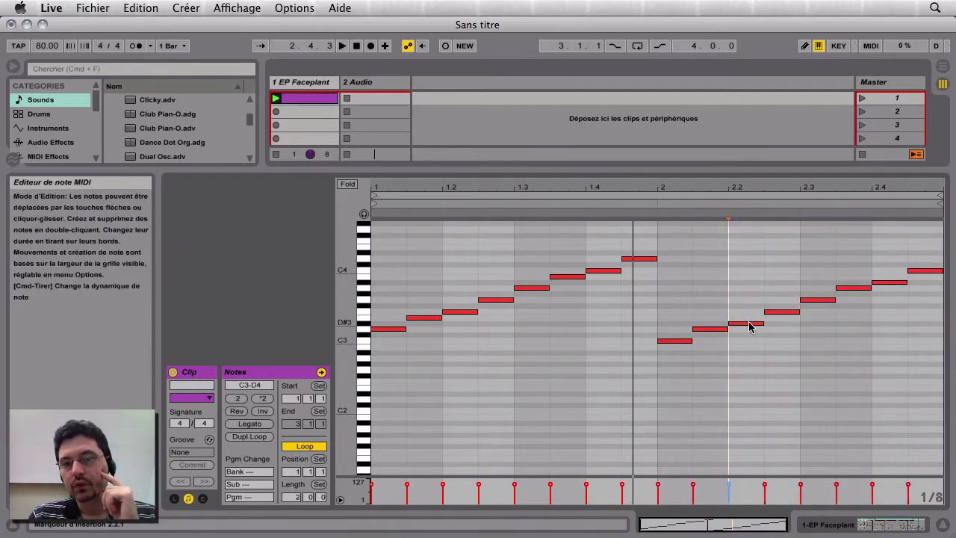
left_click_drag(751, 325, 751, 319)
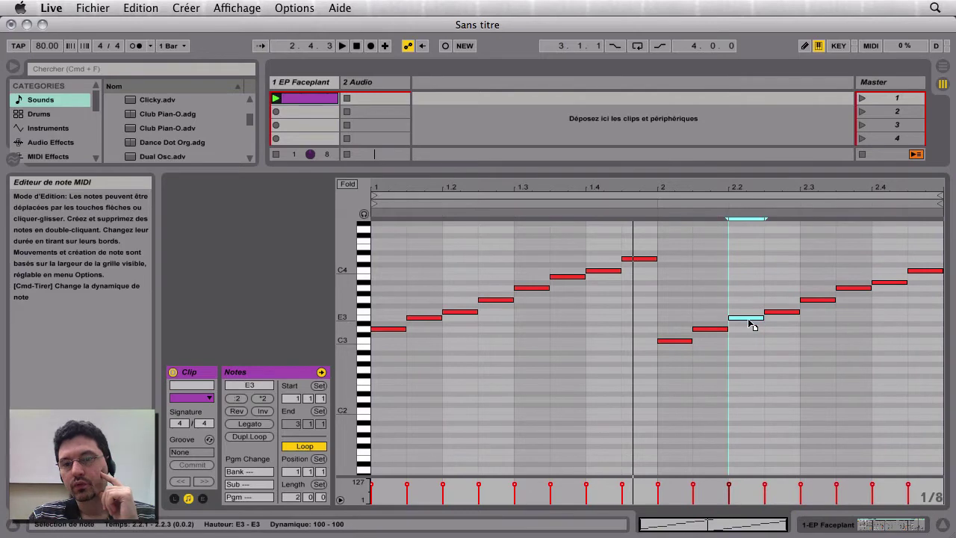
left_click(848, 292)
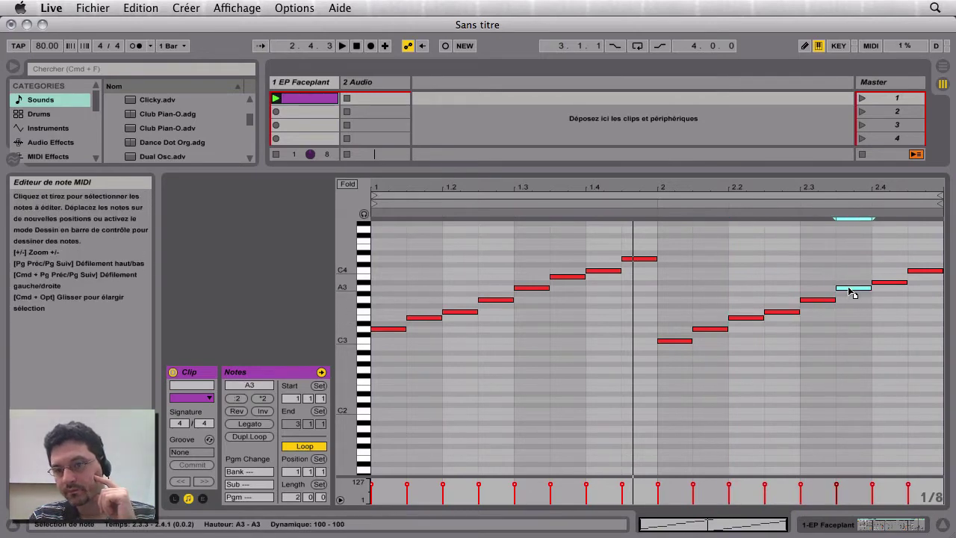
left_click_drag(883, 285, 886, 278)
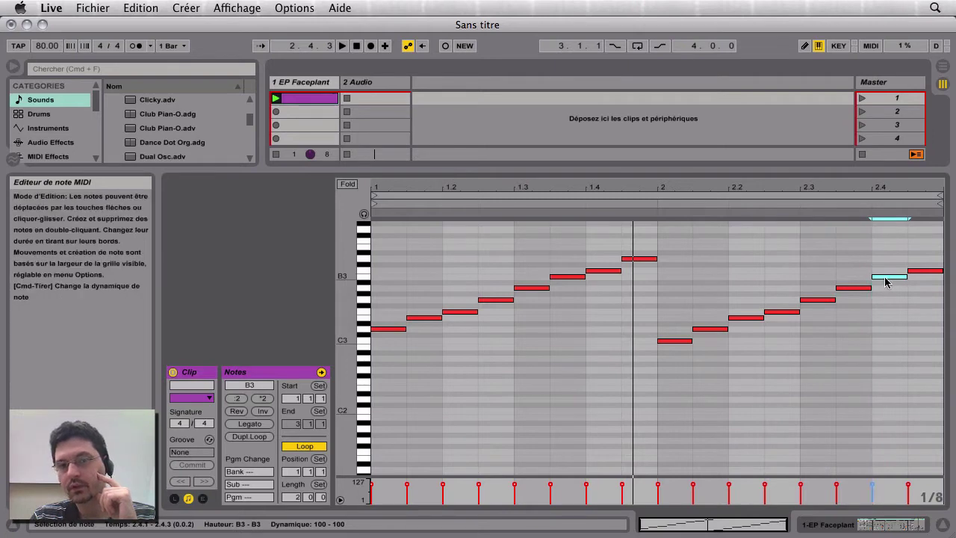
Select all the notes of the second bar, play its C3 to C4 scale, and stop playback
left_click_drag(669, 387, 915, 255)
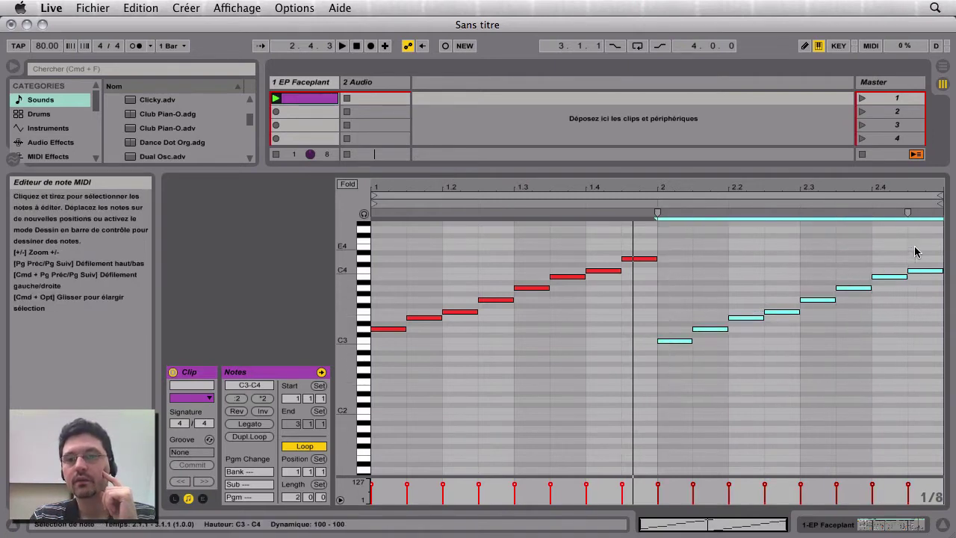
left_click(655, 206)
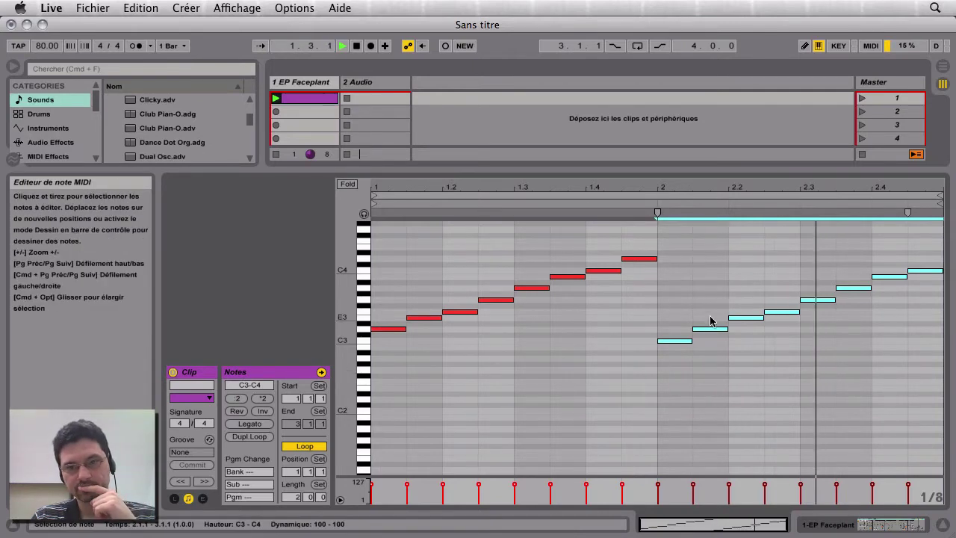
key("space")
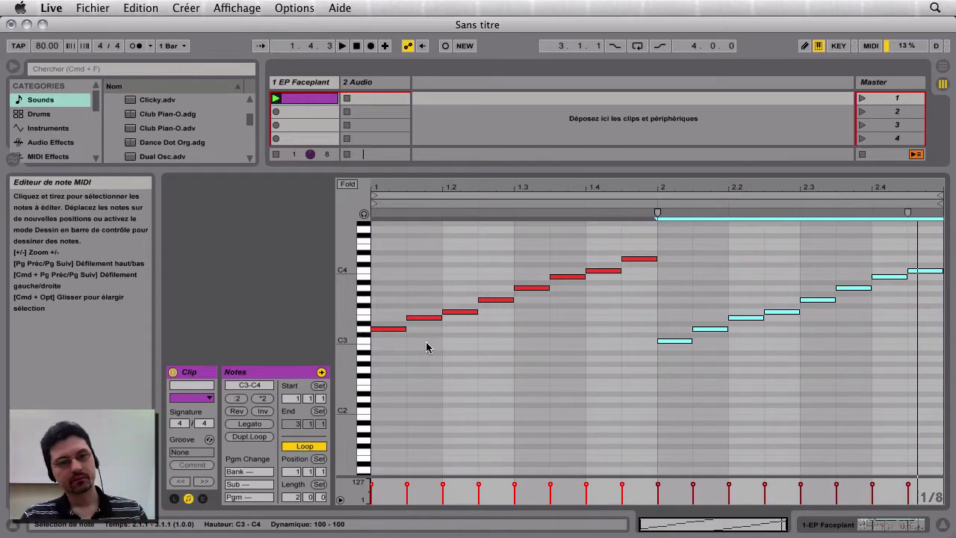
Transpose the second bar's C3 to C4 scale up two semitones to D3 to D4, and clear the note selection
left_click_drag(667, 362, 938, 247)
key("Up")
key("Up")
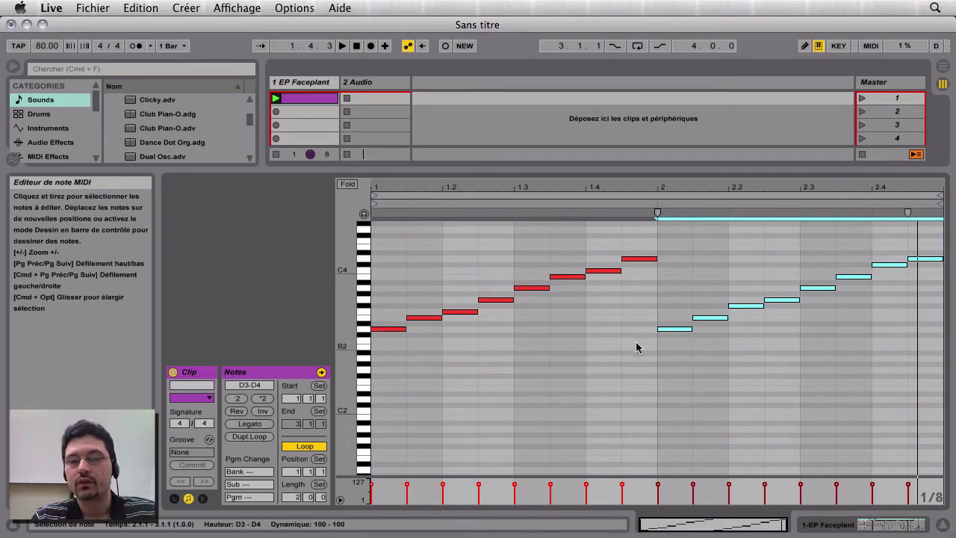
left_click(395, 289)
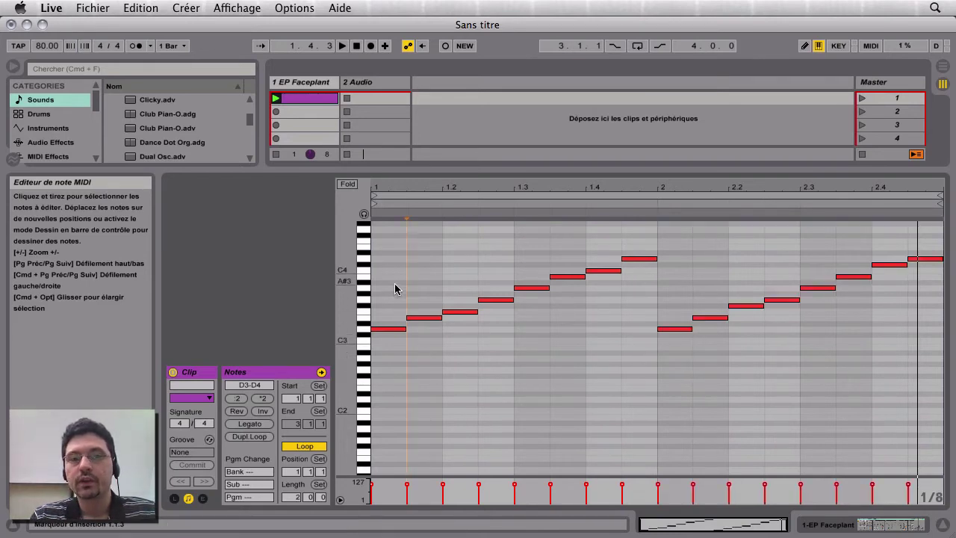
left_click(376, 277)
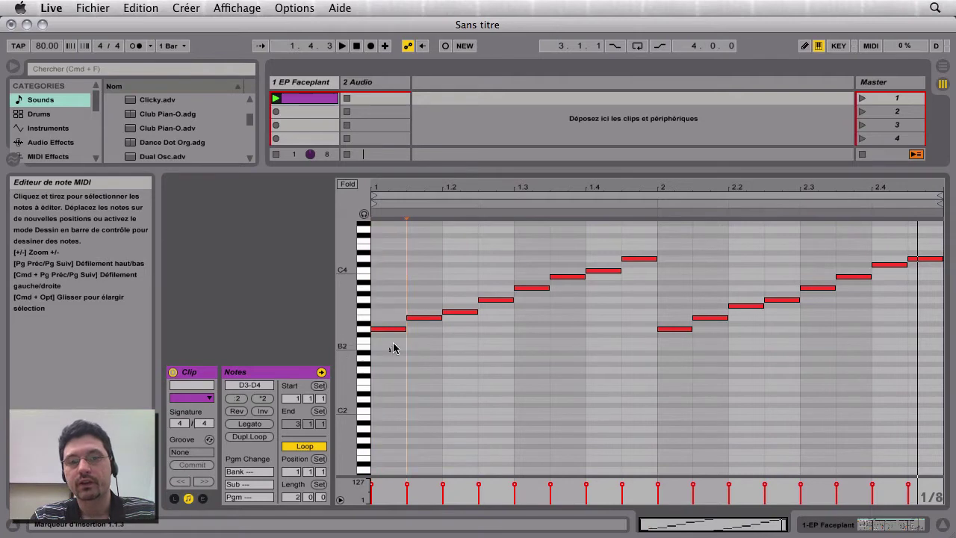
Transpose the second bar's notes back down two semitones to C3 to C4, play that bar, and stop playback
mouse_move(390, 351)
left_mouse_down()
mouse_move(436, 314)
mouse_move(634, 228)
mouse_move(636, 254)
left_mouse_up()
left_click(660, 358)
left_click_drag(660, 358, 913, 237)
key("Down")
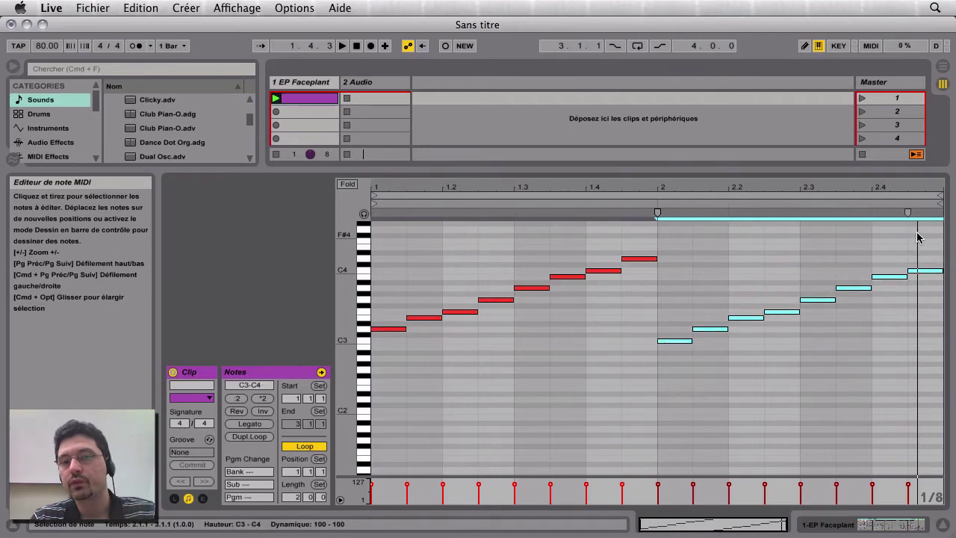
key("space")
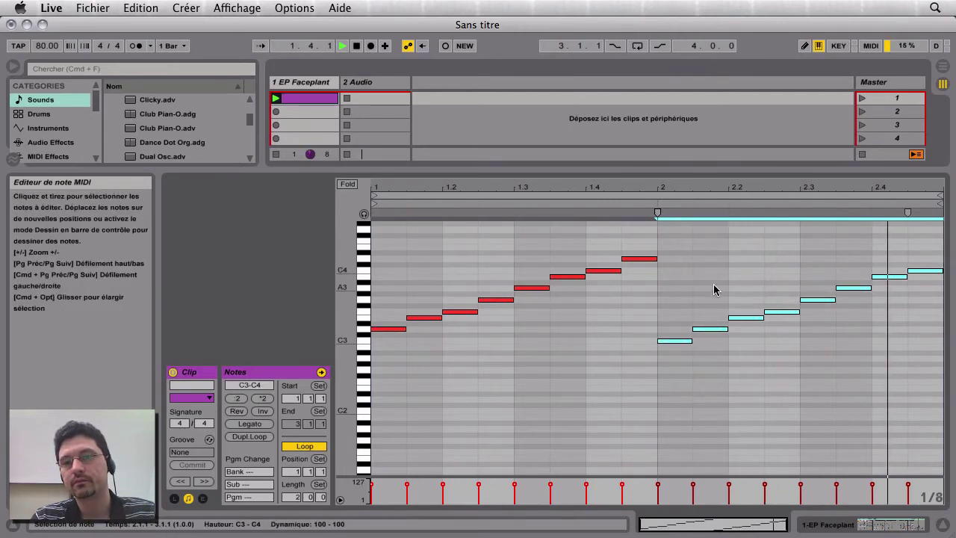
key("space")
Transpose the second bar's notes up two semitones to D3 to D4, play that bar, and stop playback
key("Up")
key("Up")
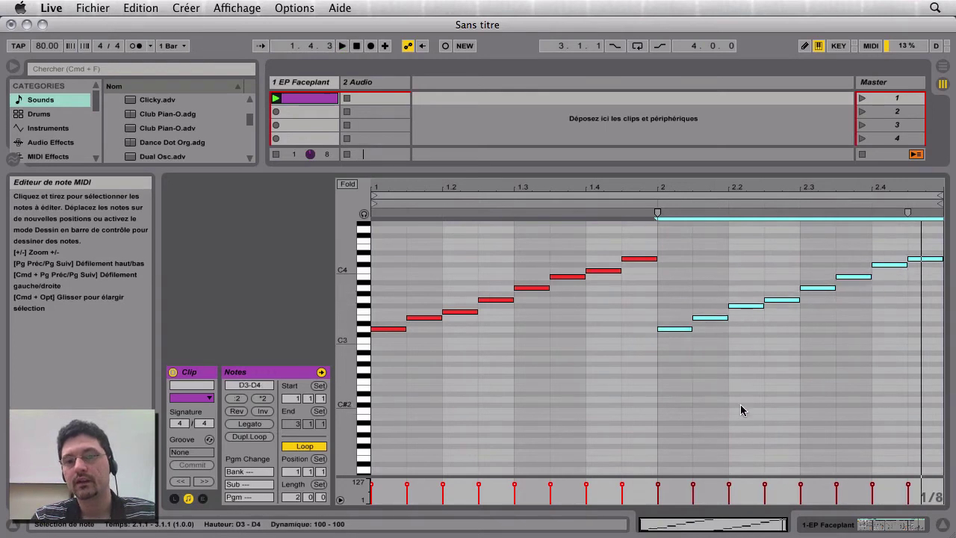
left_click(654, 202)
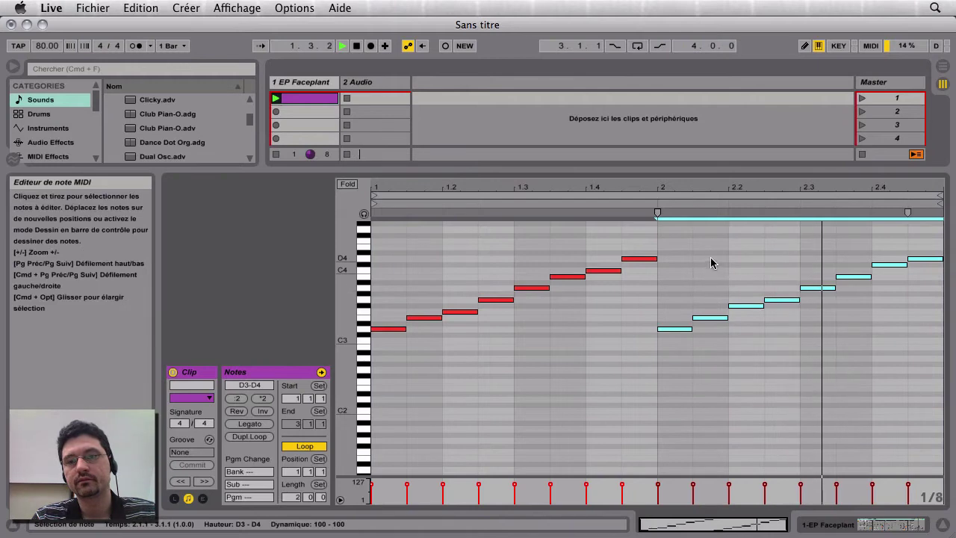
key("space")
Lower the second bar's scale two semitones to C3 to C4, and listen to it once more
key("Down")
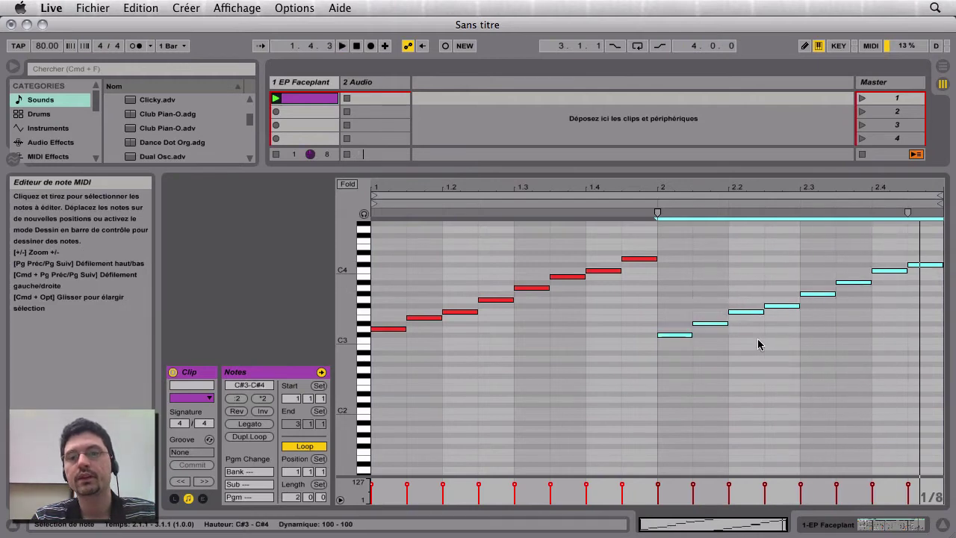
key("Down")
left_click(654, 206)
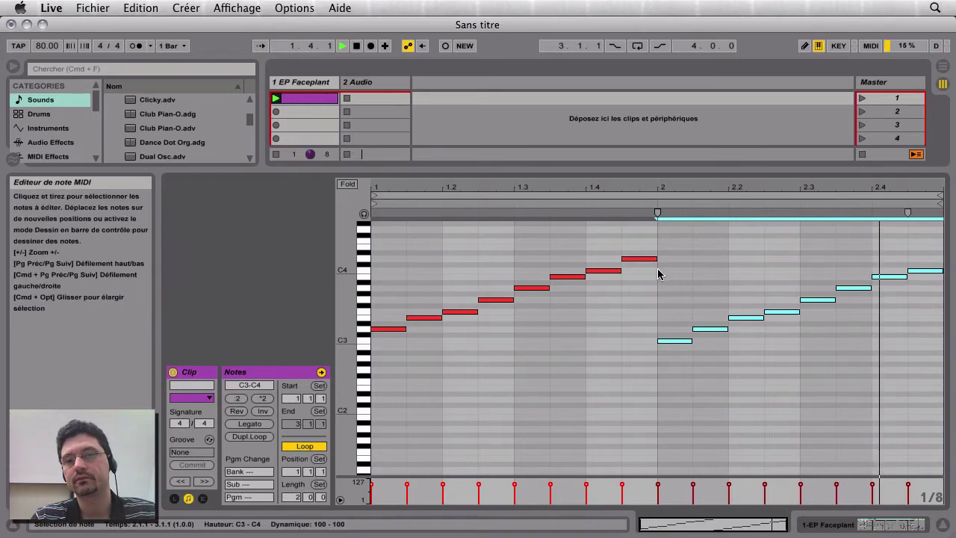
key("space")
Raise the second bar's scale two semitones to D3 to D4, and listen to it once more
key("Up")
key("Up")
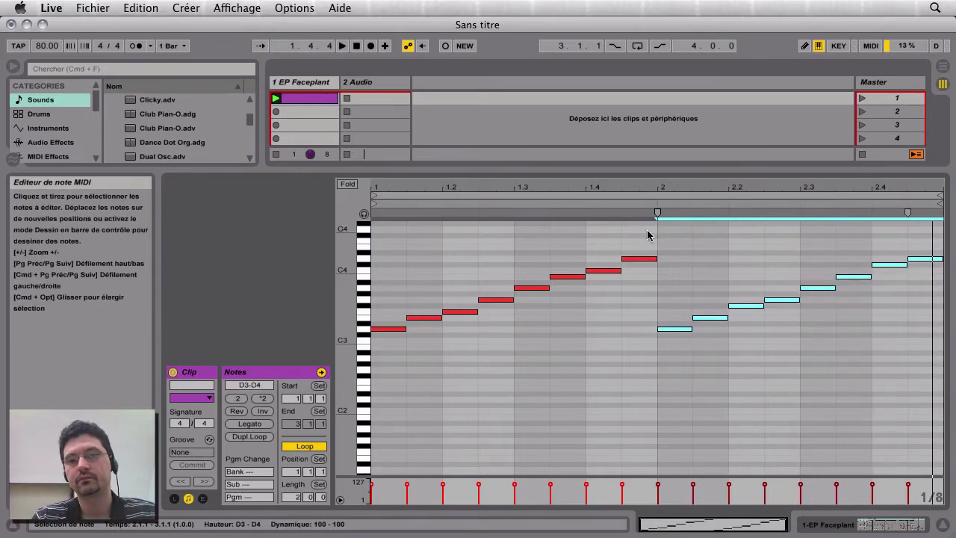
left_click(655, 205)
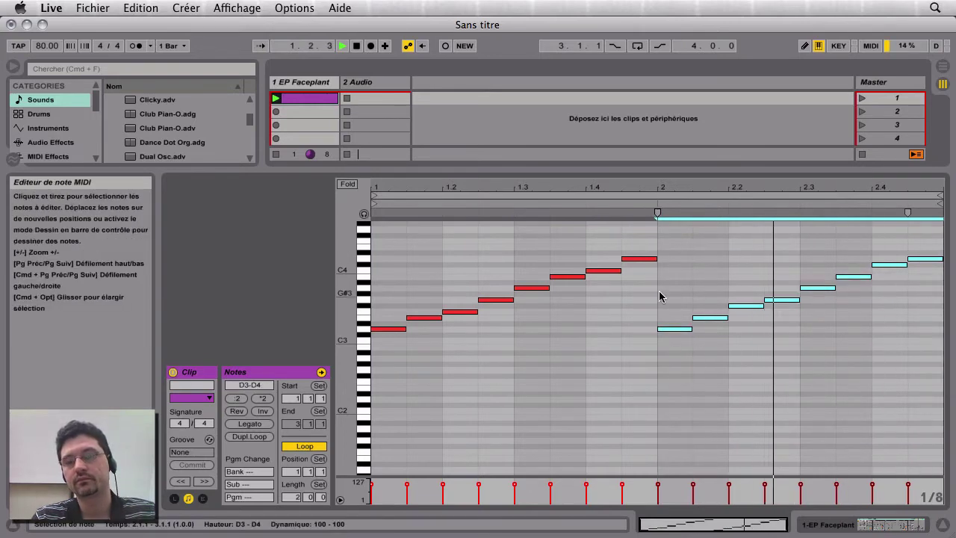
key("space")
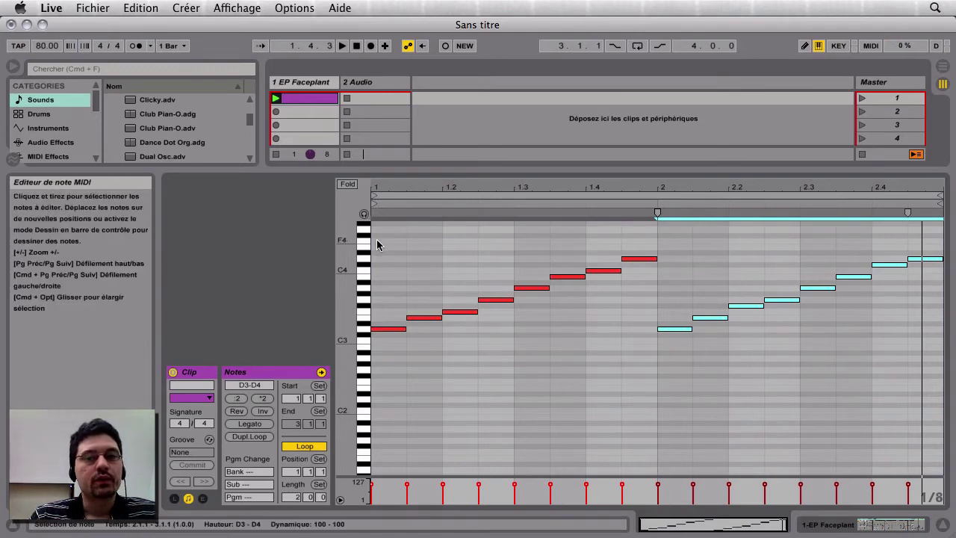
Play the clip twice from the second bar, letting it loop into the first bar to compare both scales starting on D3
left_click(653, 202)
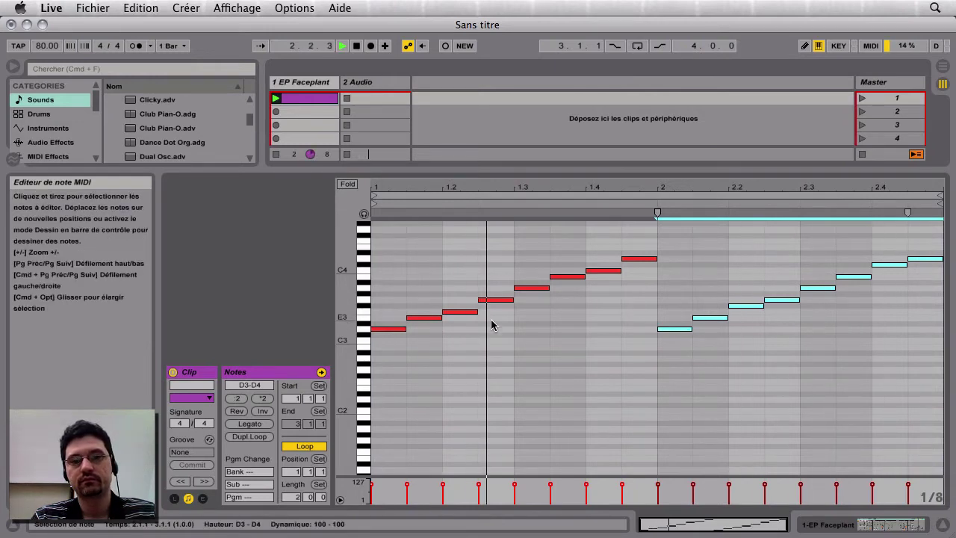
key("space")
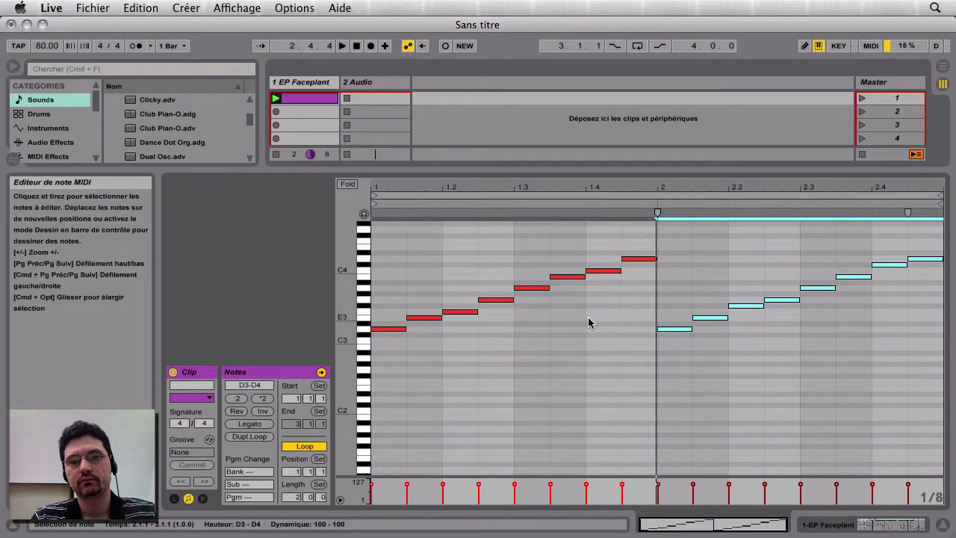
left_click(653, 202)
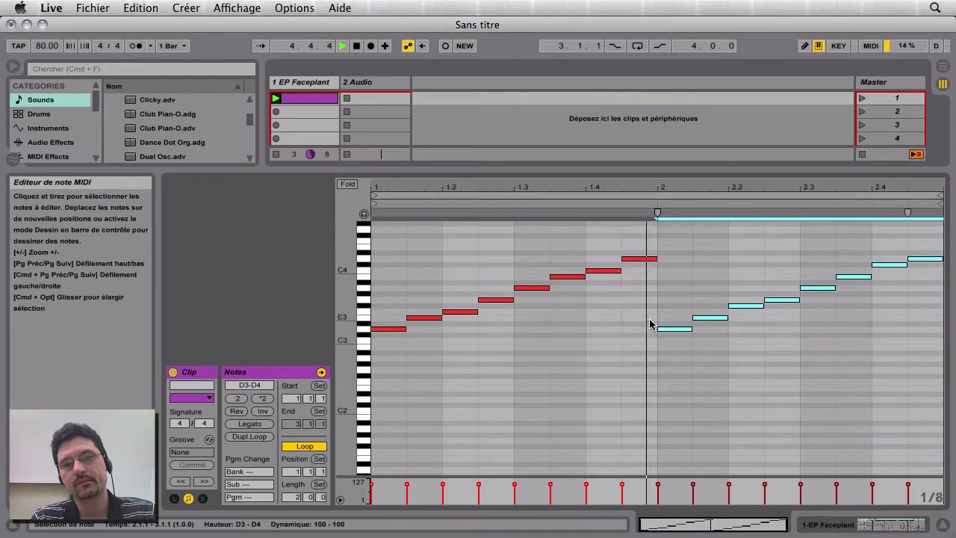
key("space")
Delete all the notes of the second bar
left_click(667, 377)
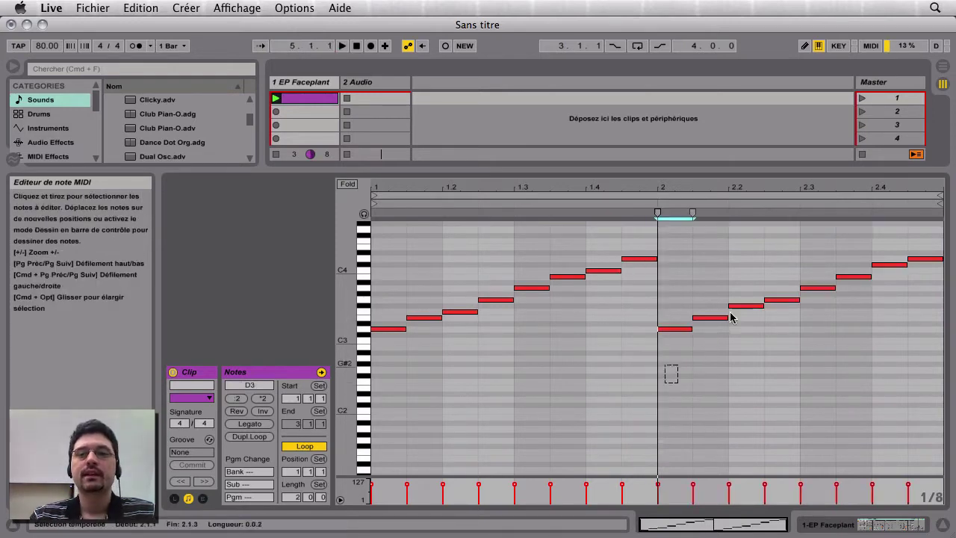
left_click_drag(731, 318, 953, 132)
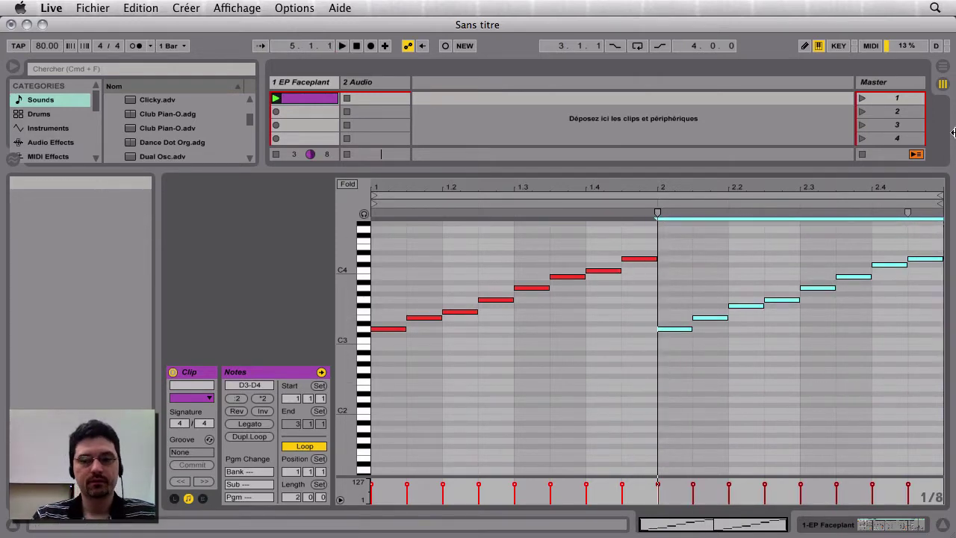
key("Delete")
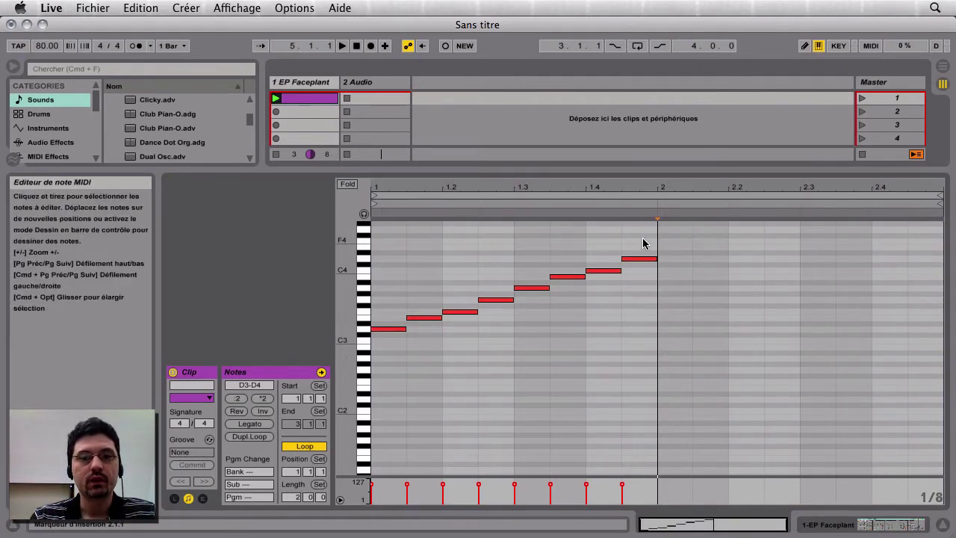
Select all the notes of the first bar, play its D3 to D4 scale, and stop playback
left_click_drag(660, 218, 333, 381)
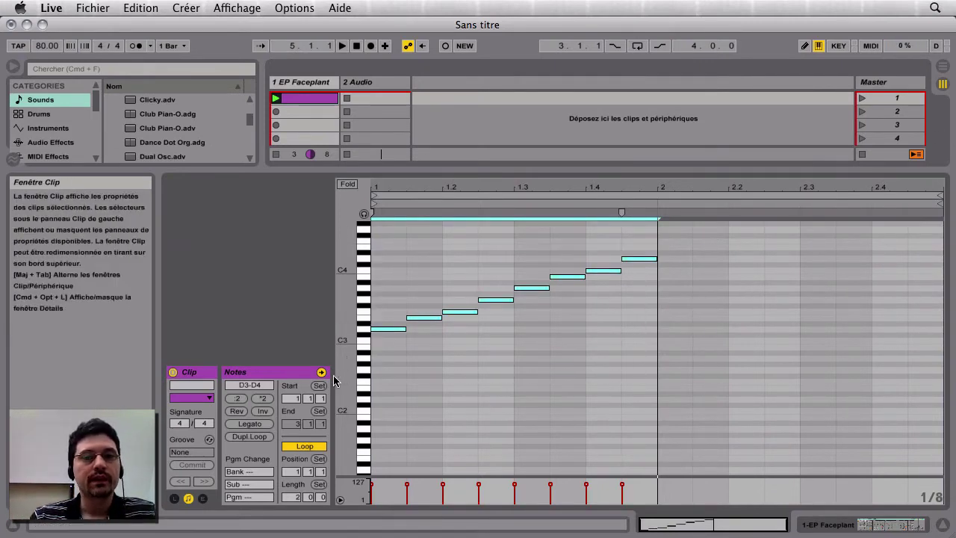
key("space")
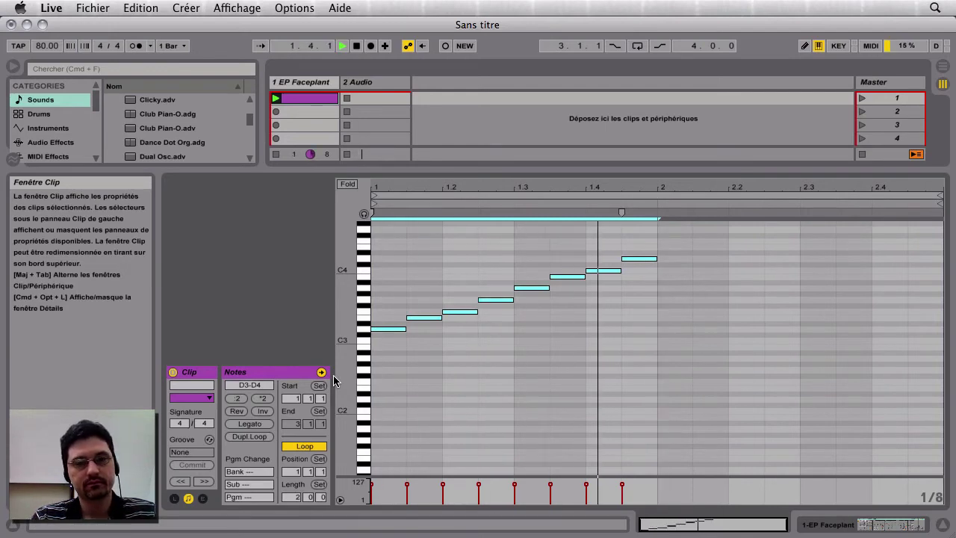
key("space")
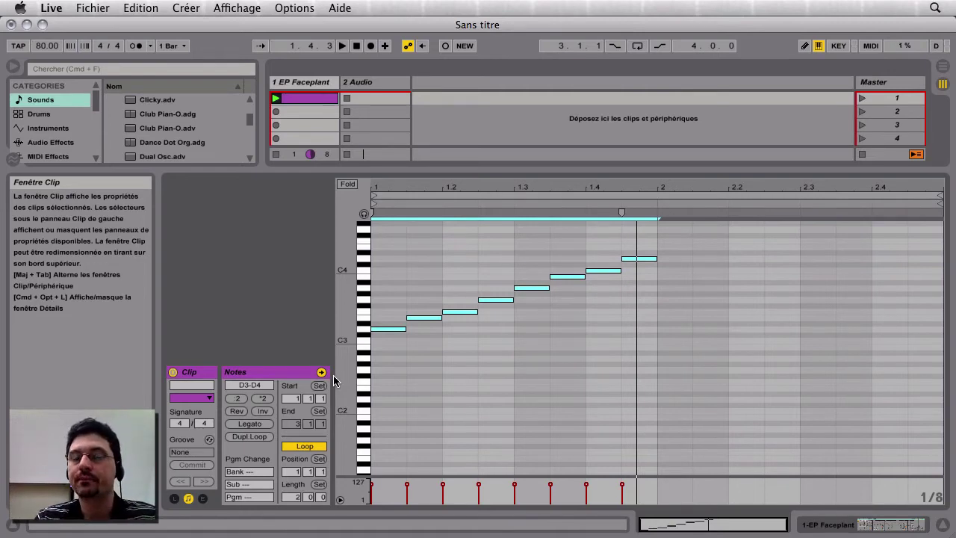
Transpose the first bar's notes down two semitones to C3 to C4, play them, and stop playback
key("Down")
key("Down")
key("space")
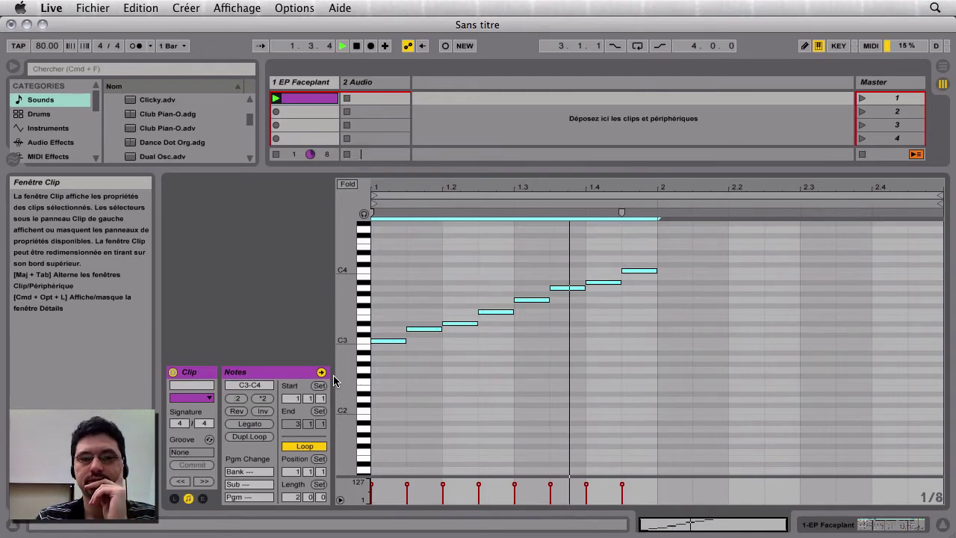
key("space")
Shift the first bar's notes repeatedly up and down by two semitones between scales starting on D3 and C3
key("Up")
key("Up")
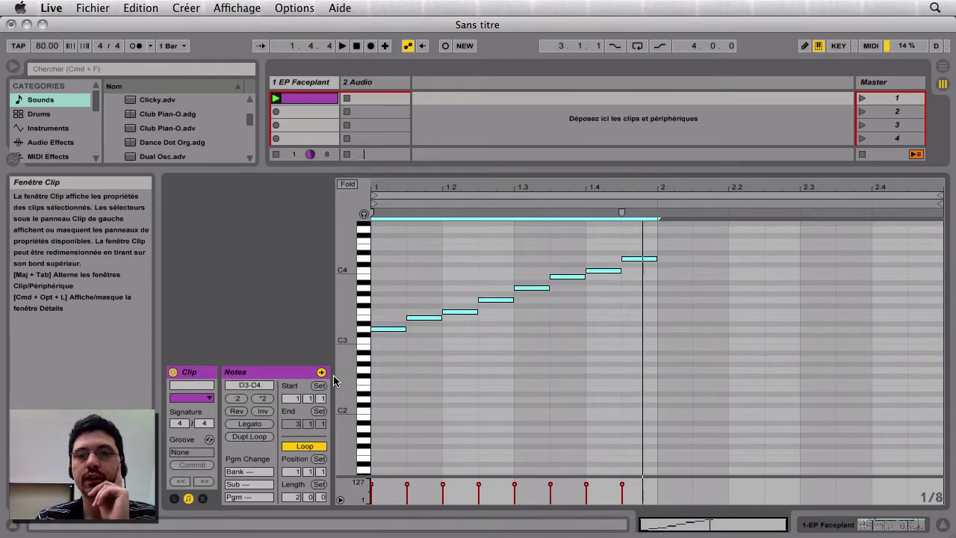
key("Down")
key("Down")
key("Up")
key("Up")
key("Down")
key("Down")
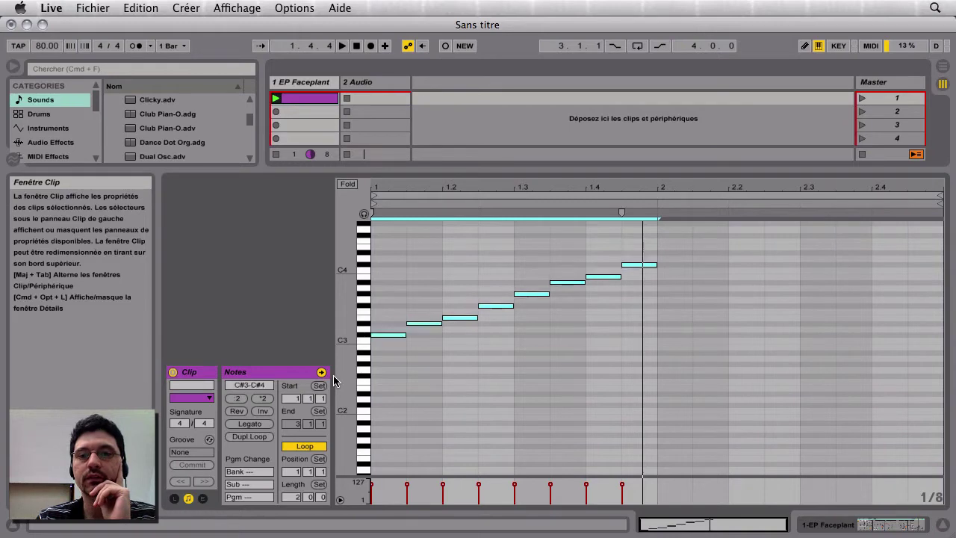
Transpose the first bar's notes up four semitones to E3 to E4, play the scale, and stop playback
key("Up")
key("Up")
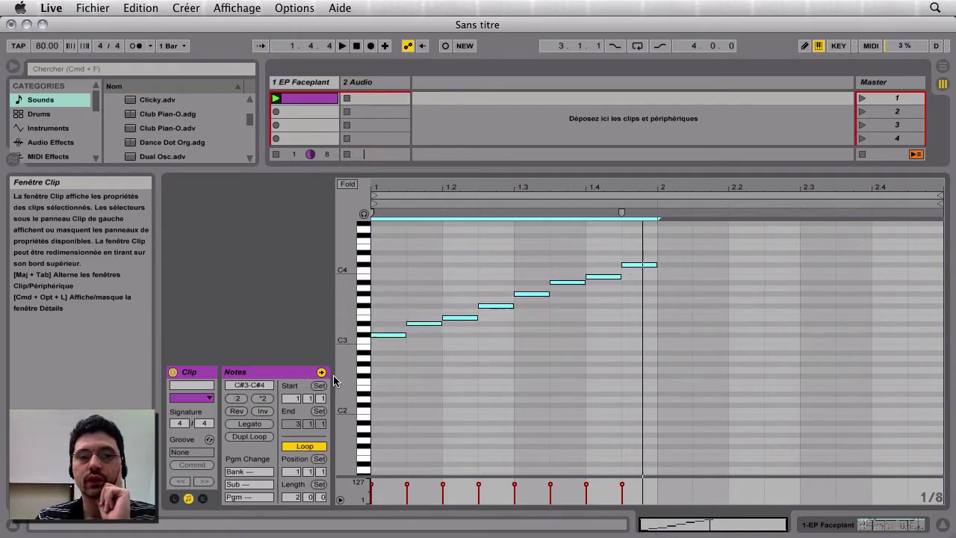
key("Up")
key("Up")
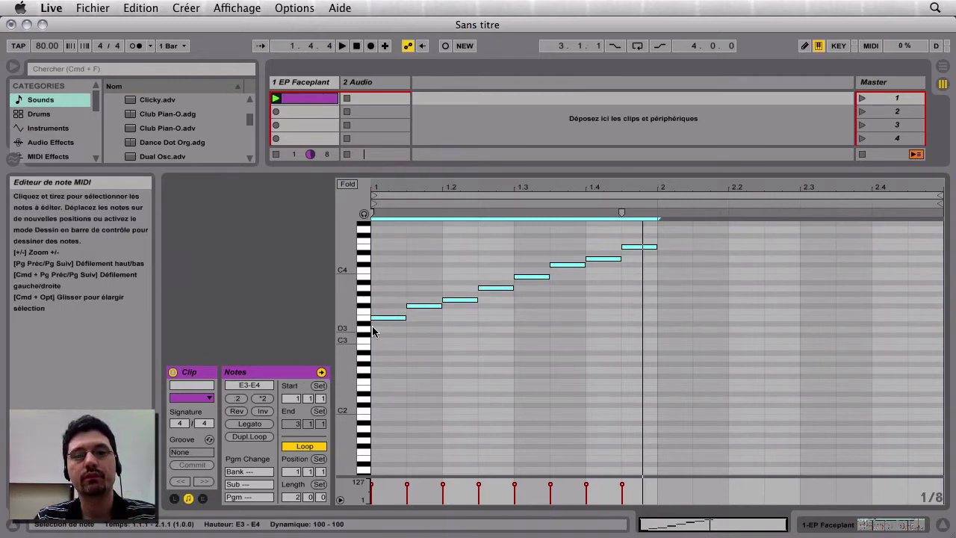
key("space")
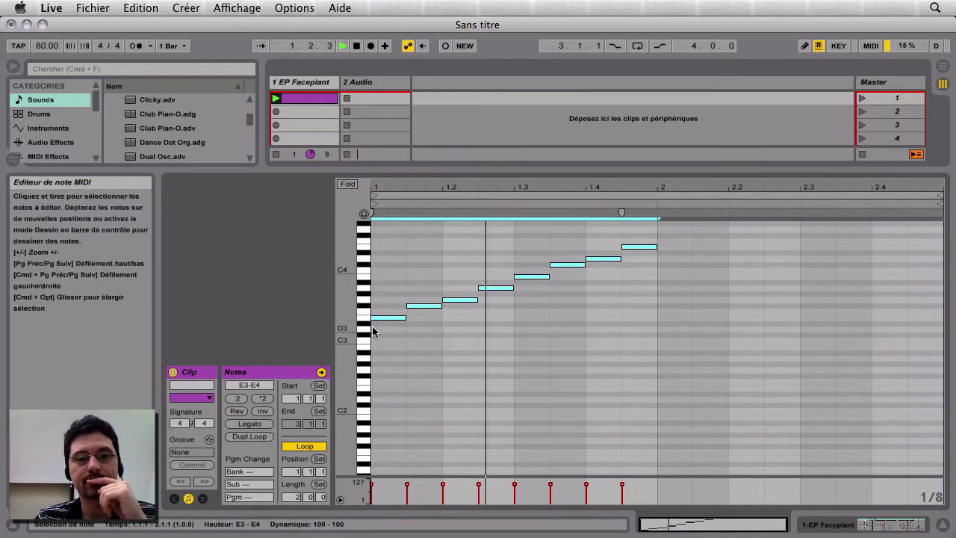
key("space")
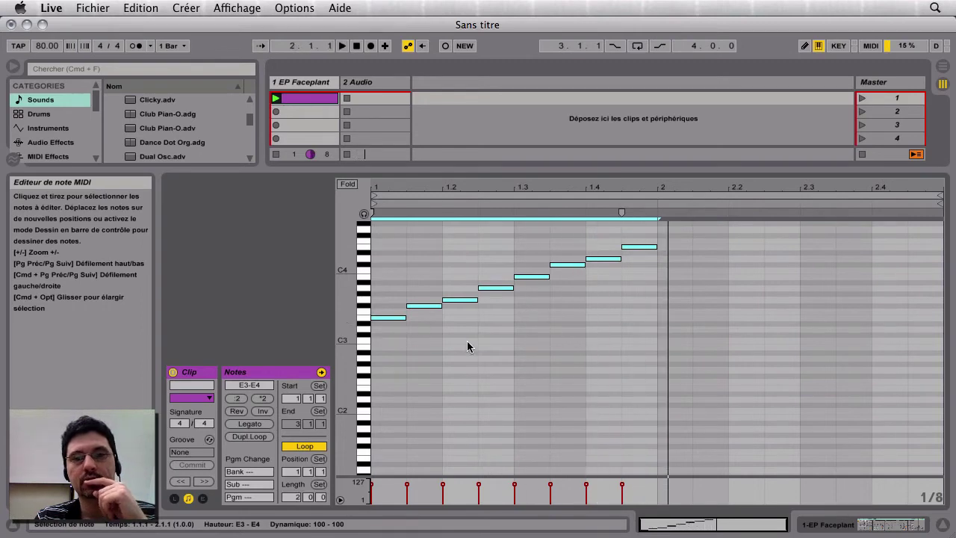
Play the E3 to E4 scale again from the start of the clip and stop playback
mouse_move(386, 336)
left_mouse_down()
mouse_move(423, 286)
mouse_move(552, 244)
mouse_move(540, 241)
mouse_move(546, 248)
mouse_move(621, 224)
mouse_move(605, 236)
mouse_move(623, 224)
mouse_move(651, 233)
left_mouse_up()
left_click(612, 318)
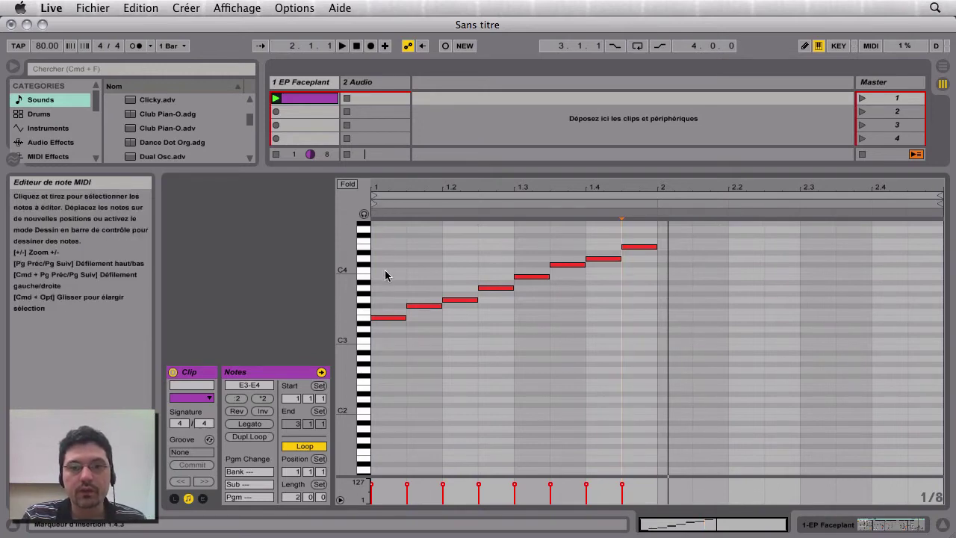
key("space")
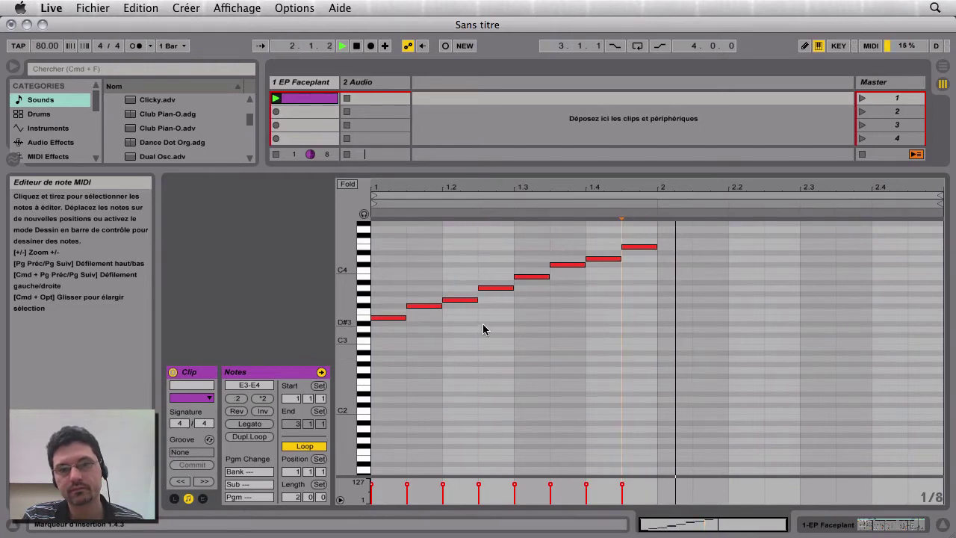
key("space")
left_click(382, 291)
key("space")
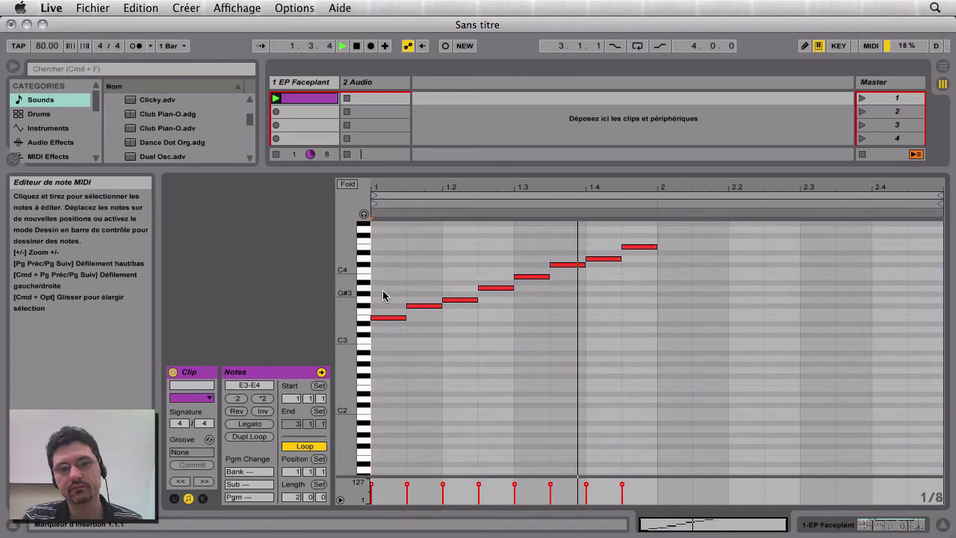
key("space")
Transpose all the first bar's notes down one octave to E2 to E3 and audition the scale
left_click_drag(382, 352, 682, 198)
key("shift+Down")
key("space")
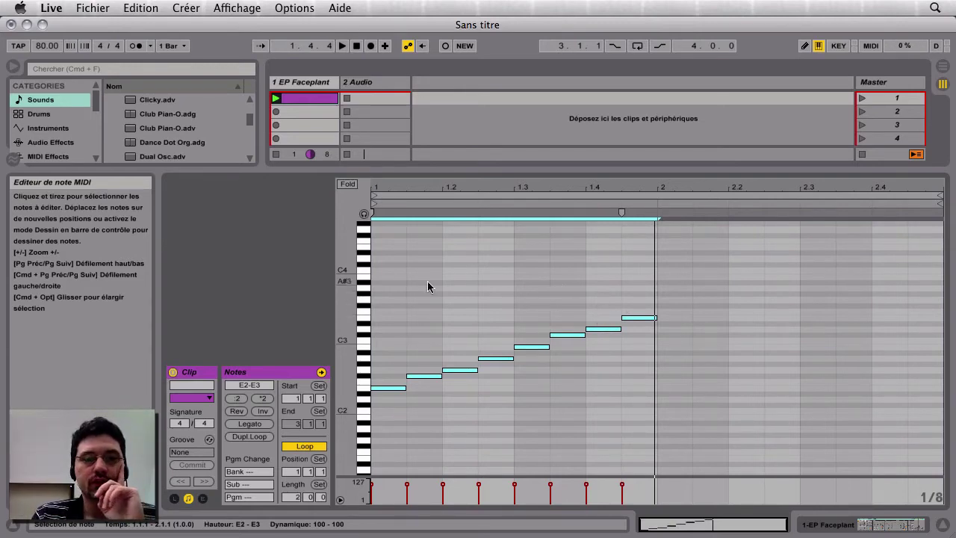
left_click(383, 282)
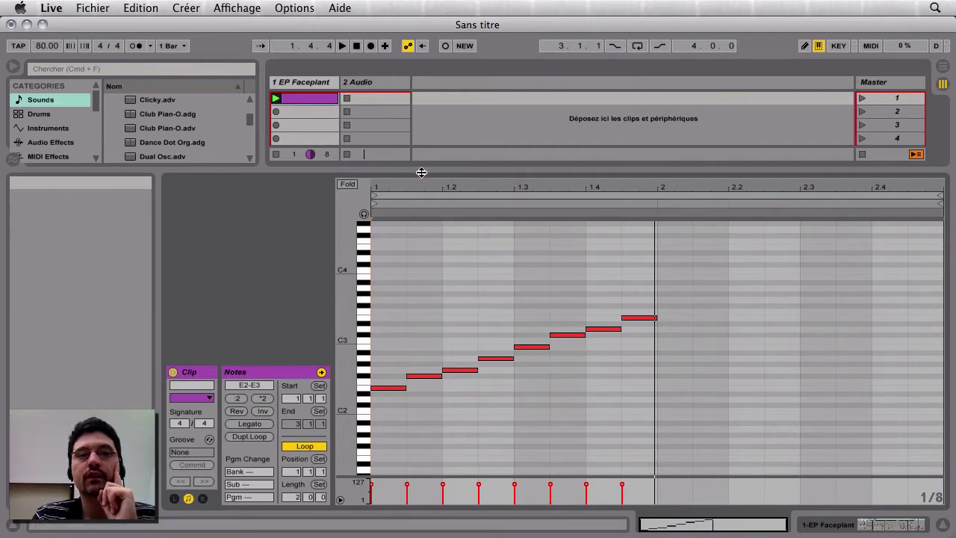
Shrink the note editor to reveal the mixer, hide the velocity lane, and bring the whole E2 to E3 scale into view
left_click_drag(421, 173, 404, 357)
scroll(444, 417, "down", 3)
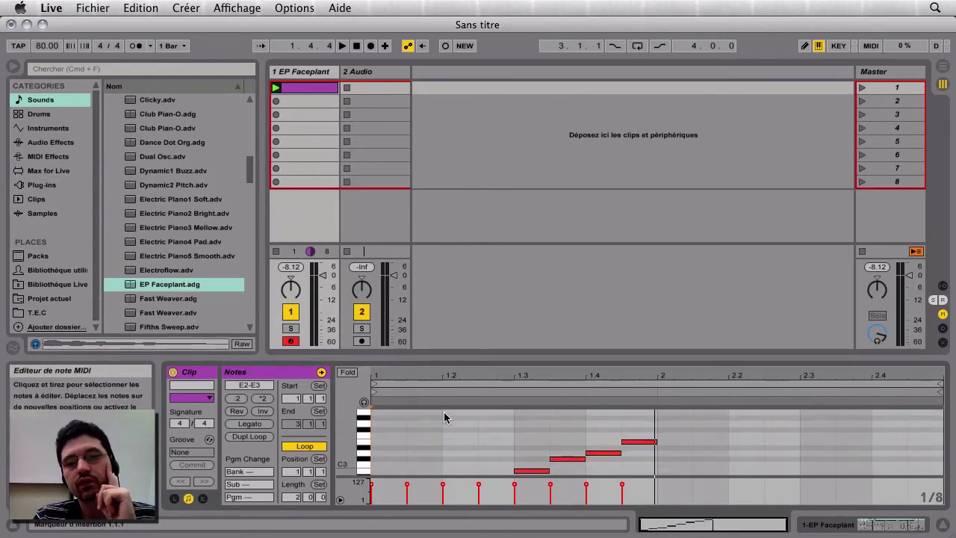
double_click(341, 505)
scroll(516, 451, "down", 4)
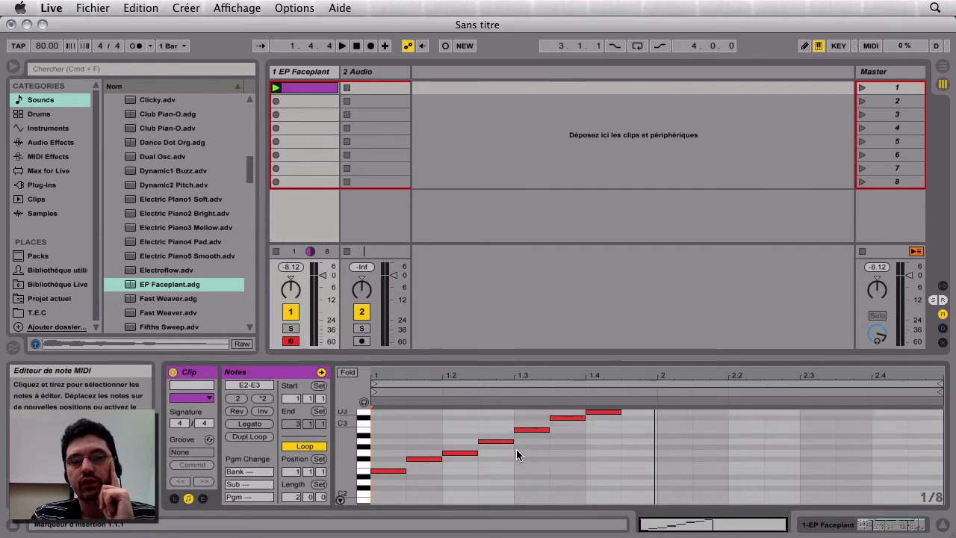
scroll(516, 449, "up", 2)
left_click_drag(558, 359, 558, 346)
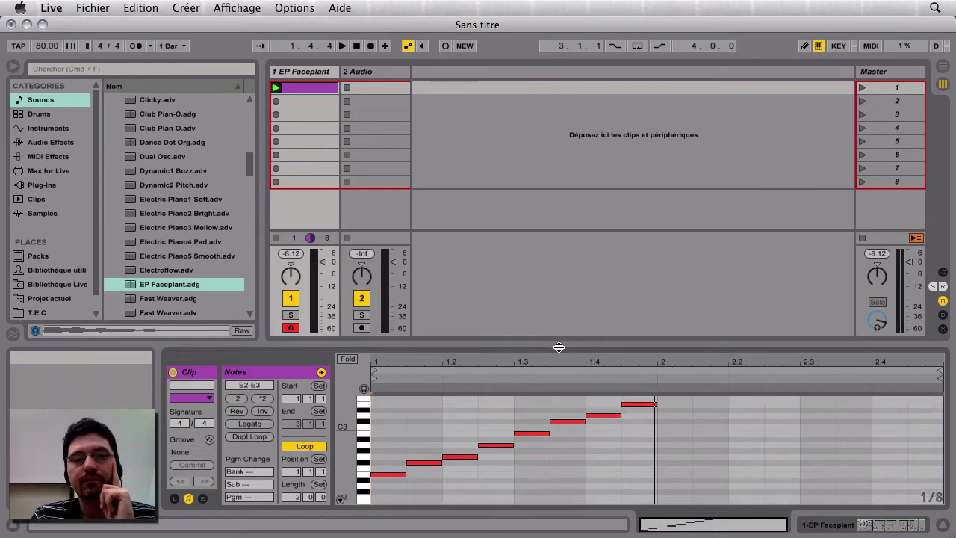
scroll(556, 422, "up", 1)
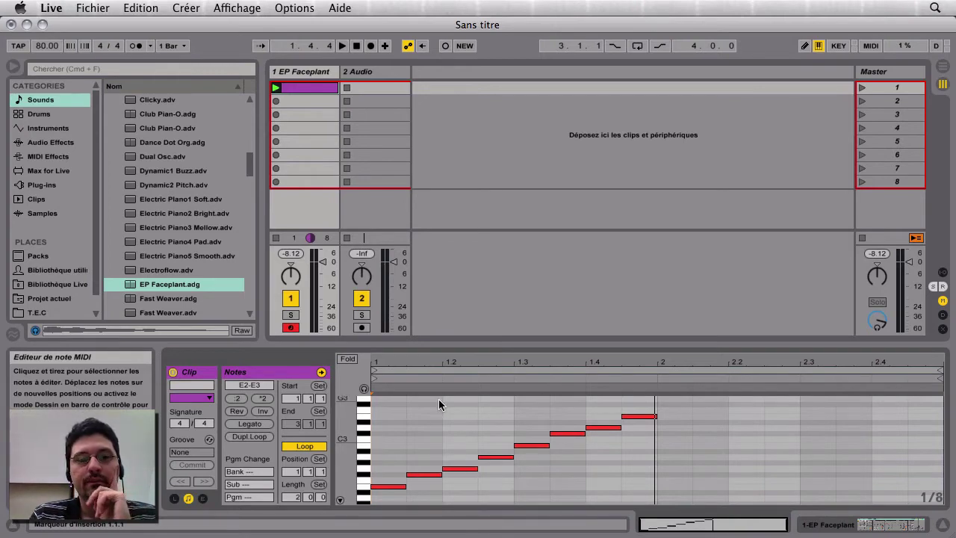
scroll(386, 485, "down", 2)
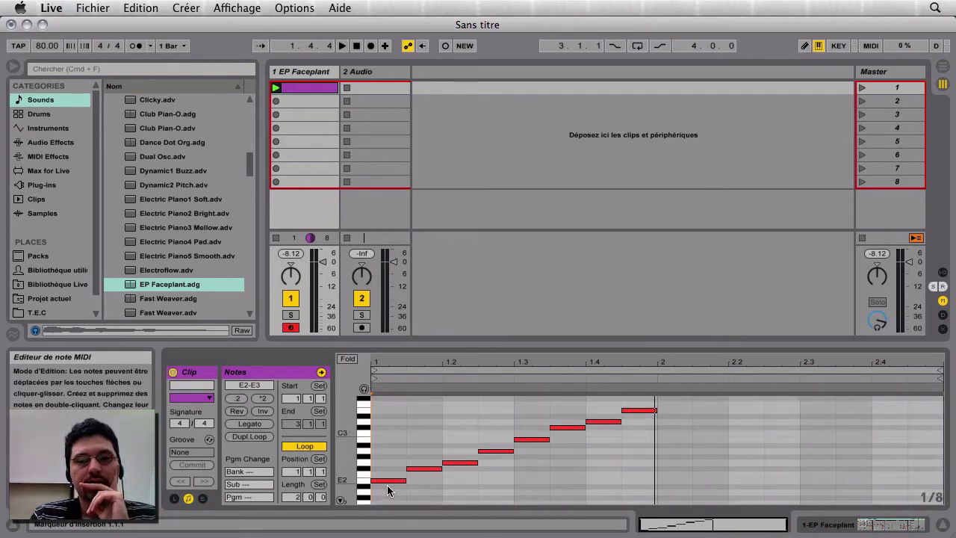
Delete the 2 Audio track and duplicate the EP Faceplant track
left_click_drag(385, 492, 624, 405)
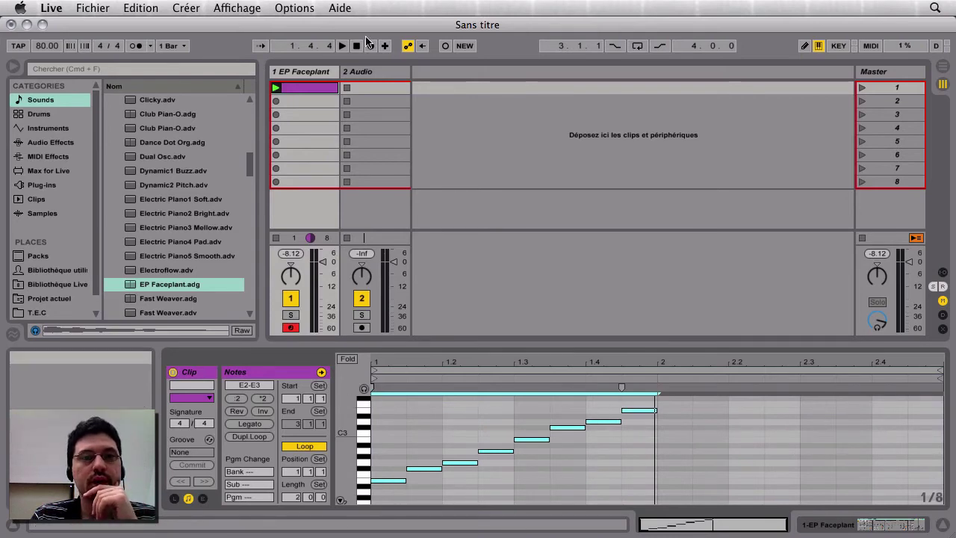
left_click(365, 71)
key("Delete")
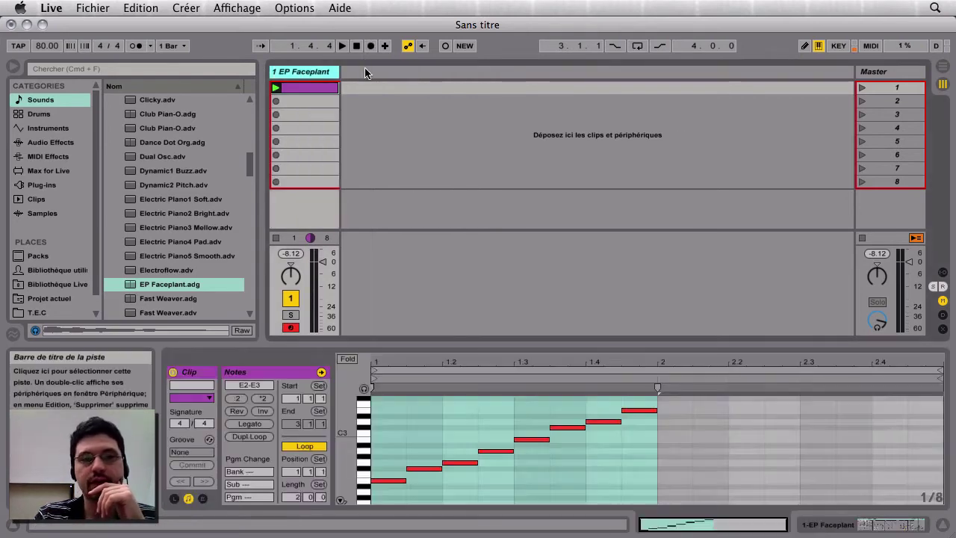
key("super+d")
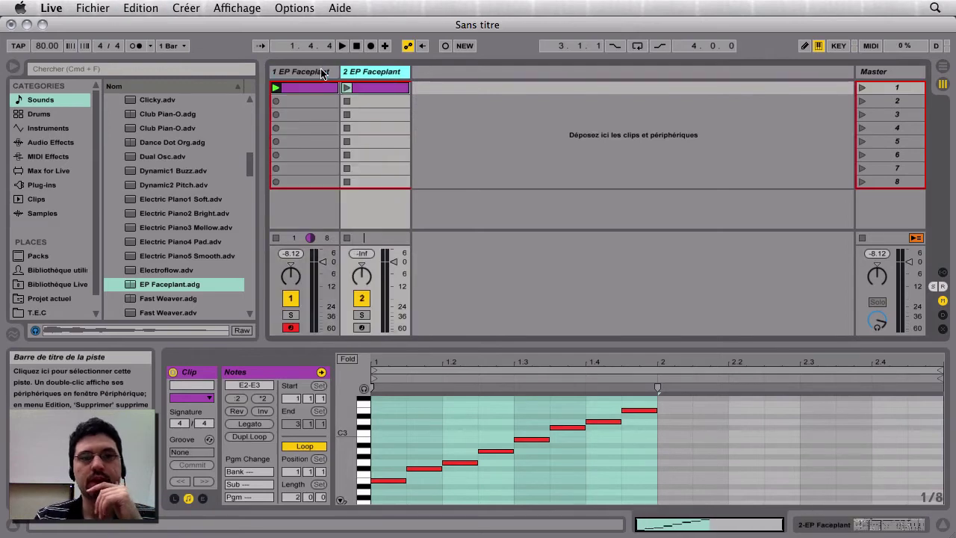
Replace the clip on the second EP Faceplant track with a new empty MIDI clip and enlarge its note editor
key("Delete")
double_click(375, 88)
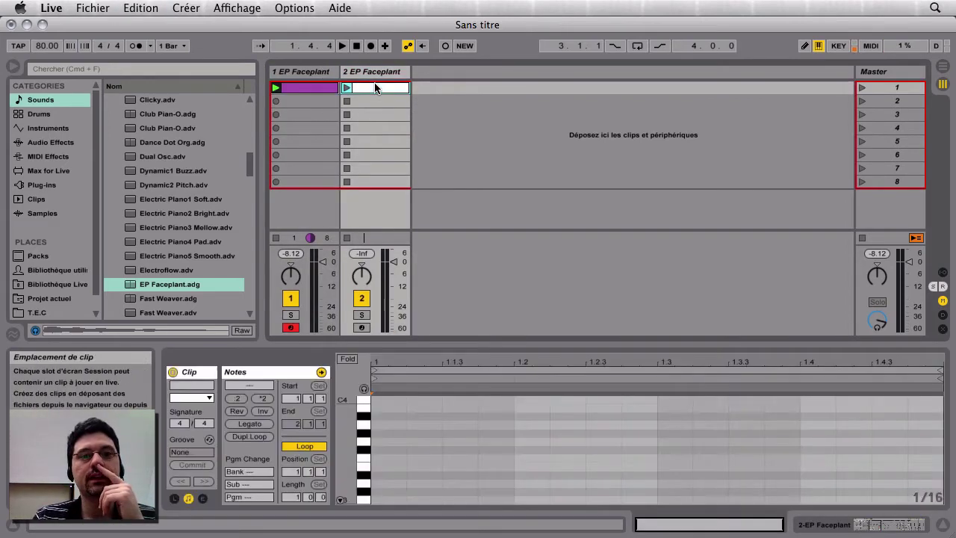
left_click_drag(459, 347, 475, 212)
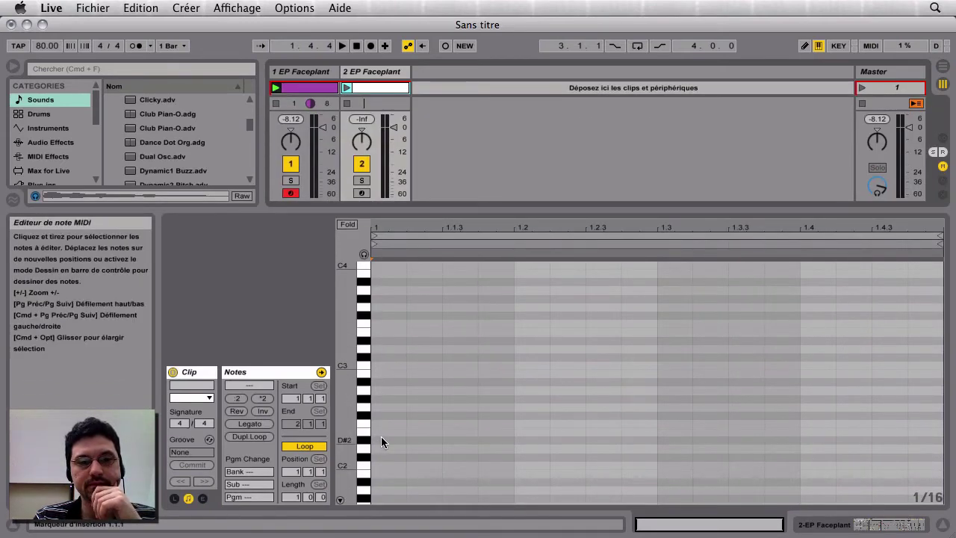
Enable note preview and draw an E2 note at the start of the new clip, extended to one beat
left_click(365, 255)
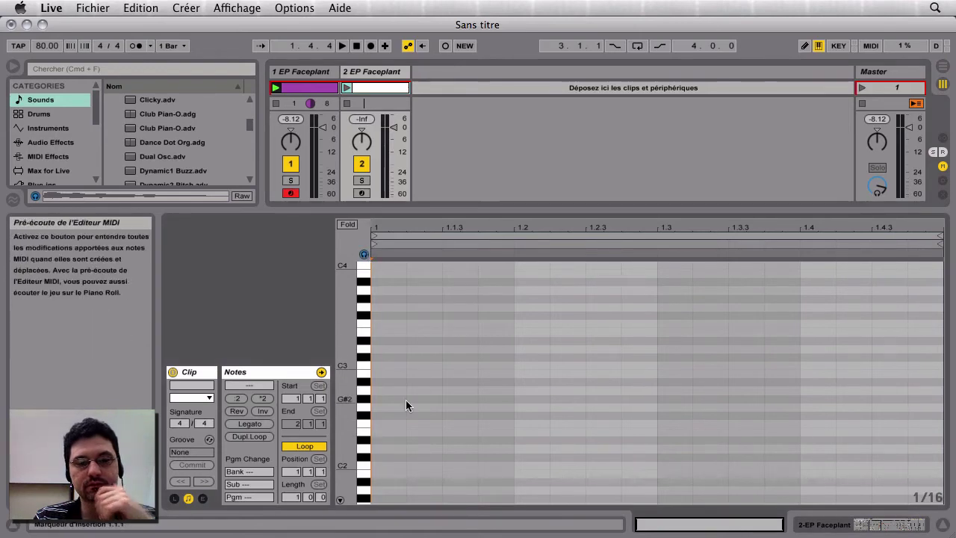
key("b")
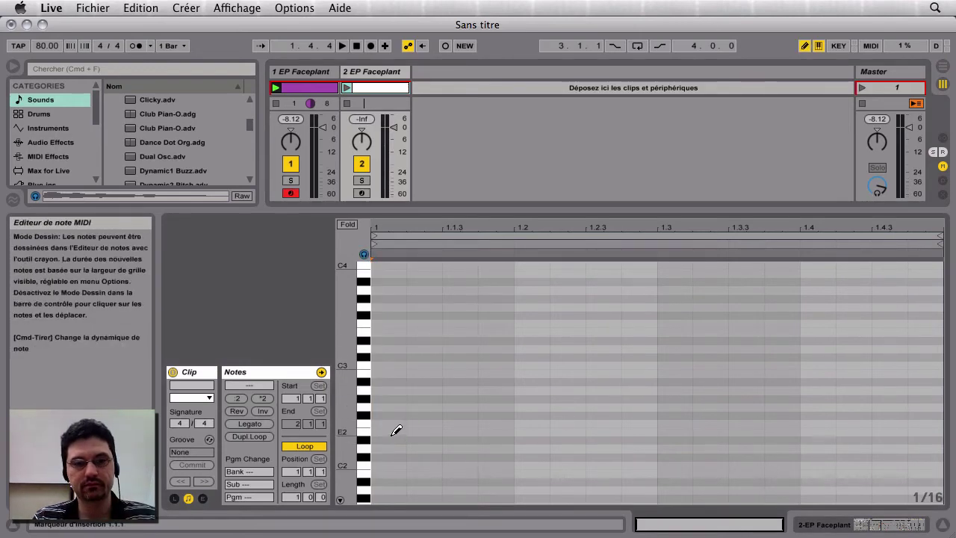
left_click(396, 431)
key("shift+Right")
key("shift+Right")
key("shift+Right")
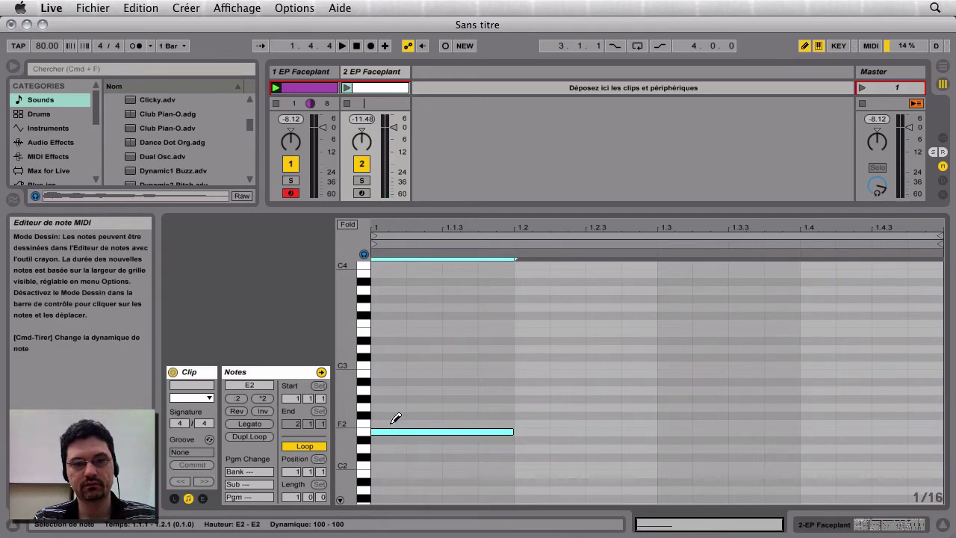
Draw a G2 note above the E2 at the start of the clip and make it one beat long
left_click(394, 406)
key("shift+Right")
key("shift+Right")
key("shift+Right")
key("shift+Right")
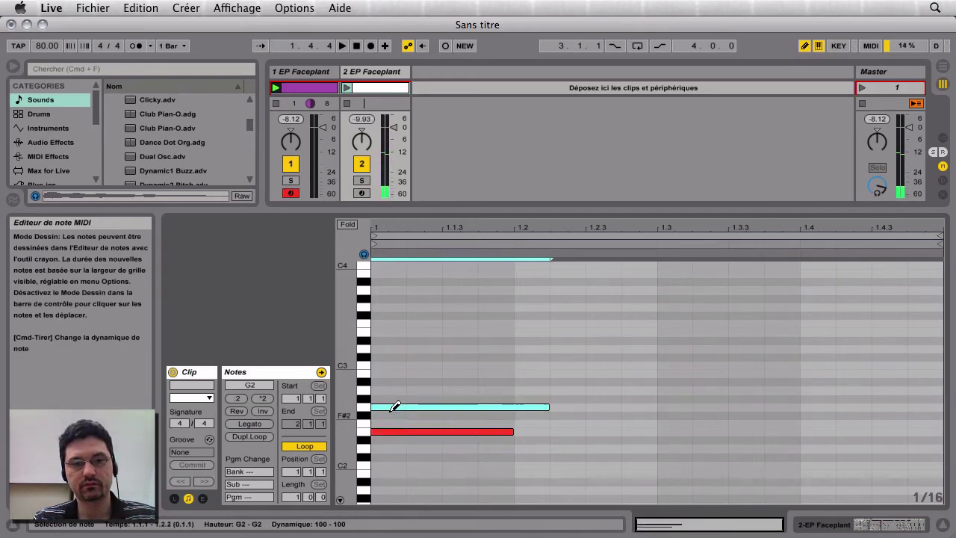
key("shift+Left")
Add a B2 note at the start of the clip and extend it to one beat to complete the chord
left_click(394, 373)
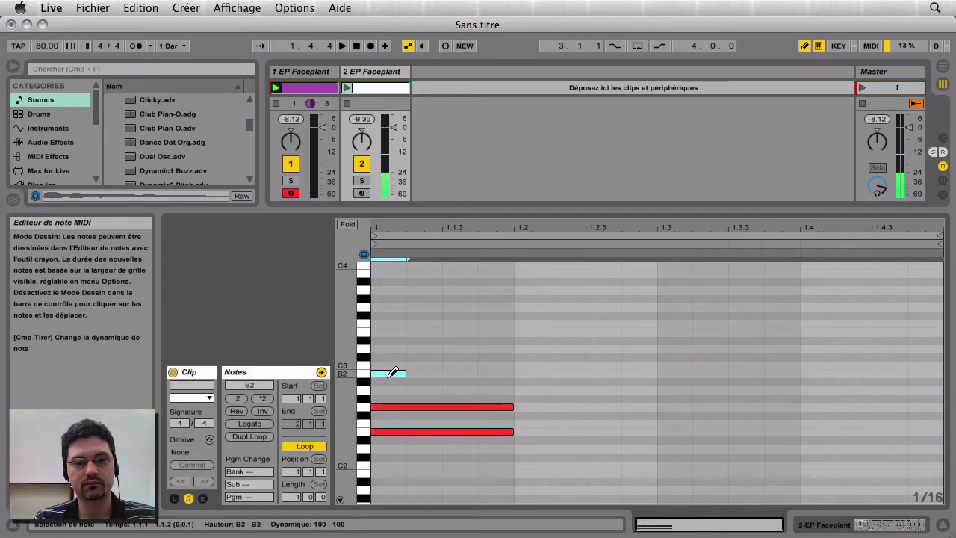
key("shift+Right")
key("shift+Right")
key("shift+Right")
Launch the chord clip on the second track to hear it, and stop playback
key("space")
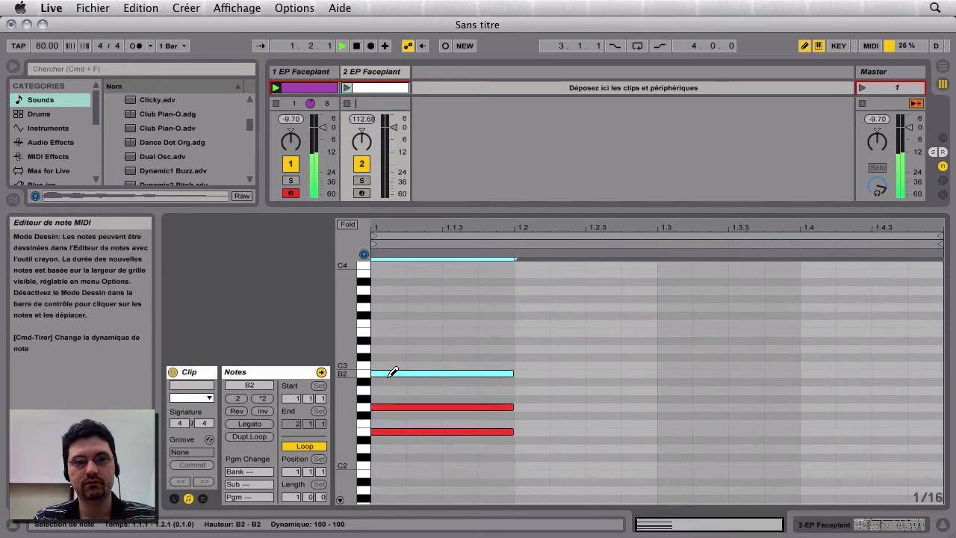
left_click(277, 105)
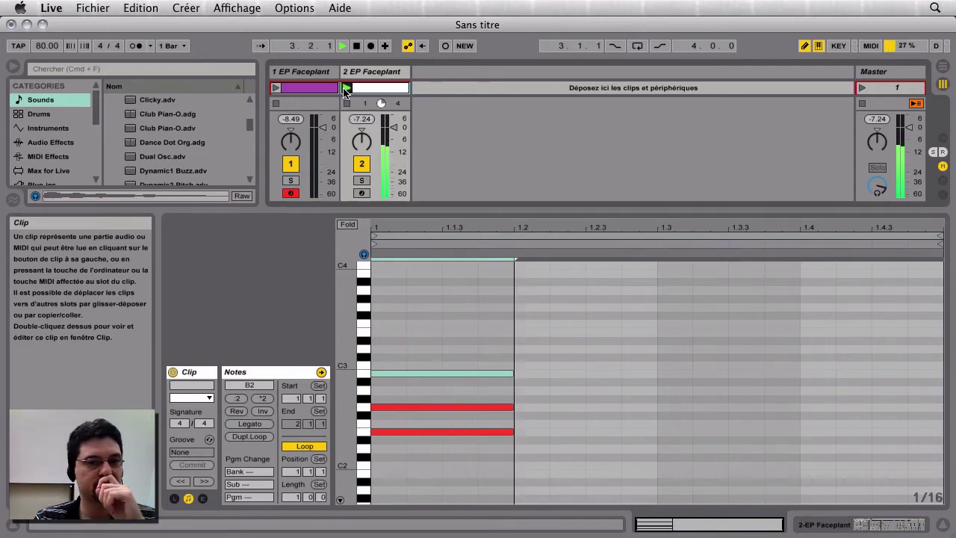
key("space")
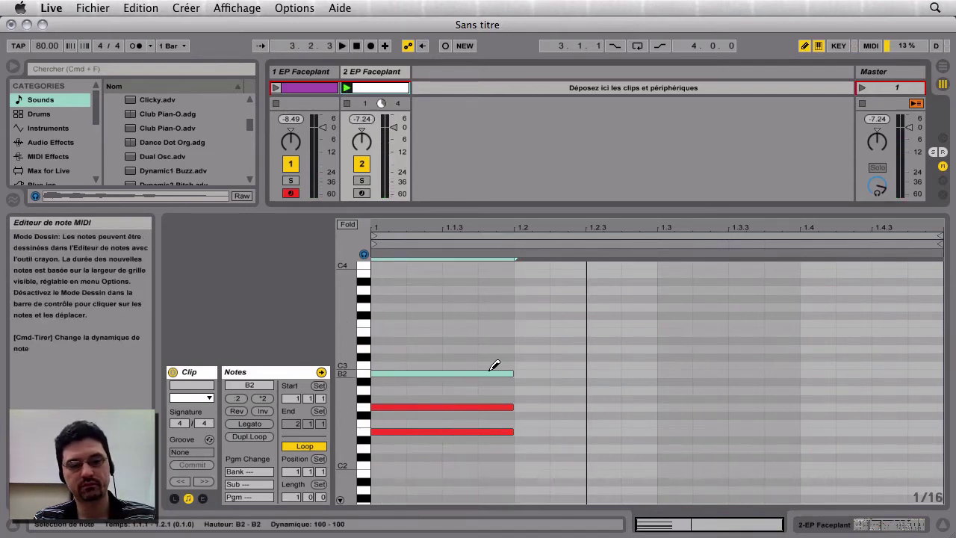
Leave Draw Mode and lengthen the three chord notes E2, G2 and B2 together to two beats
key("b")
left_click_drag(485, 345, 509, 469)
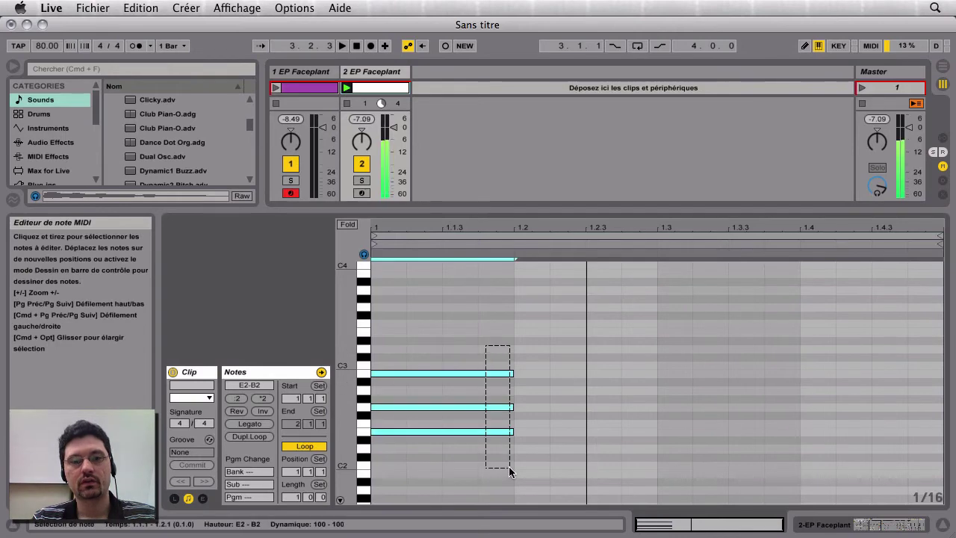
key("shift+Right")
key("shift+Right")
key("shift+Right")
key("shift+Right")
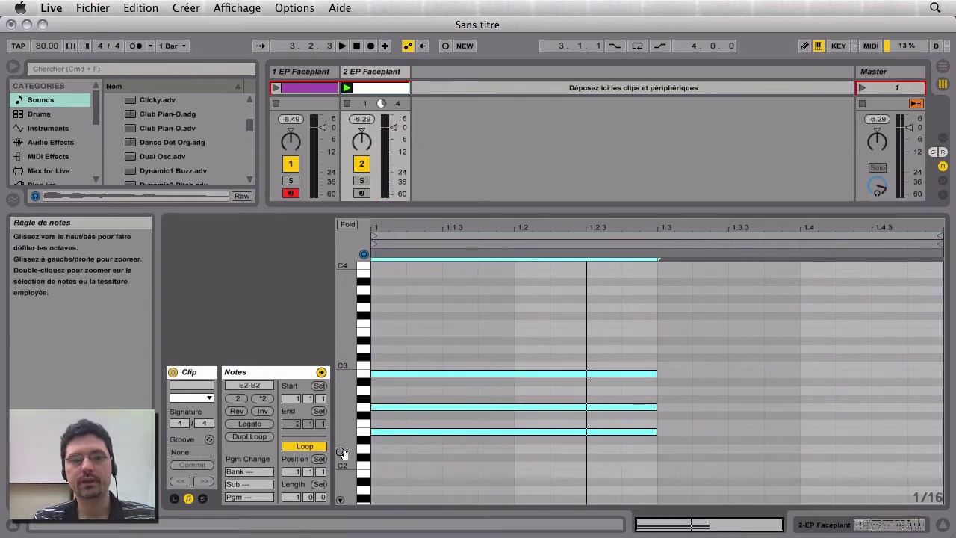
Duplicate the chord to beat 1.3 and transpose the copy up two semitones
left_click_drag(624, 328, 639, 475)
key("super+d")
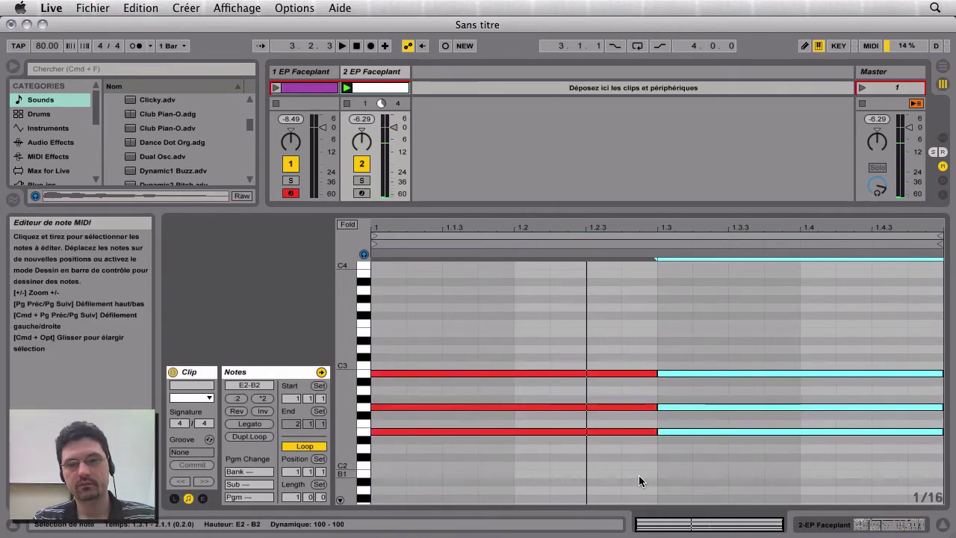
key("Up")
key("Up")
left_click(770, 434)
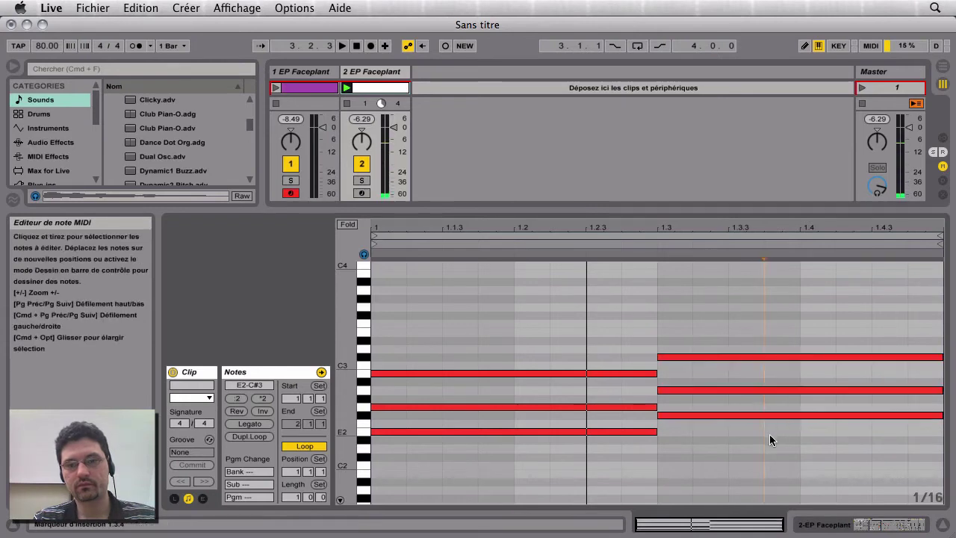
Audition the second chord, and the notes of the first chord in parts and all together
left_click_drag(770, 436, 776, 333)
left_click(777, 333)
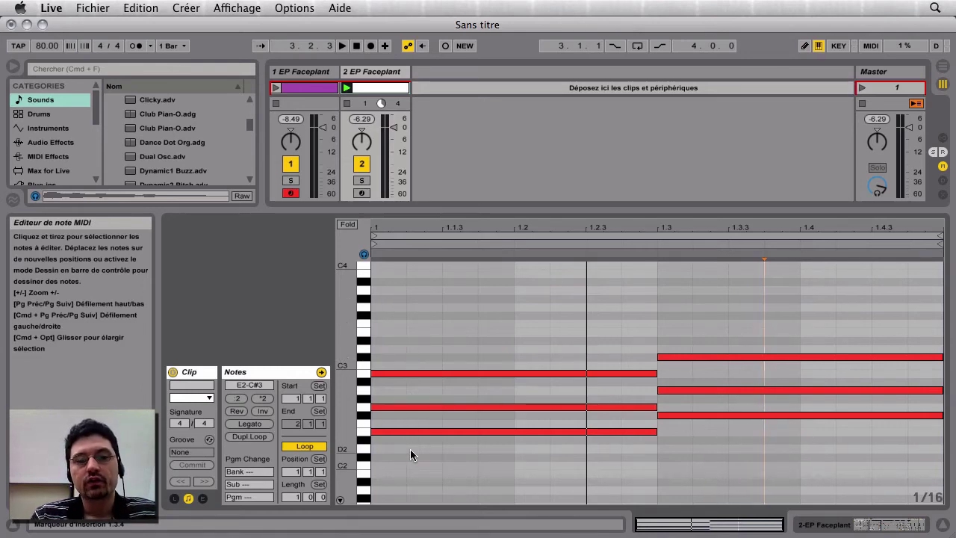
left_click_drag(410, 449, 411, 397)
left_click(422, 372)
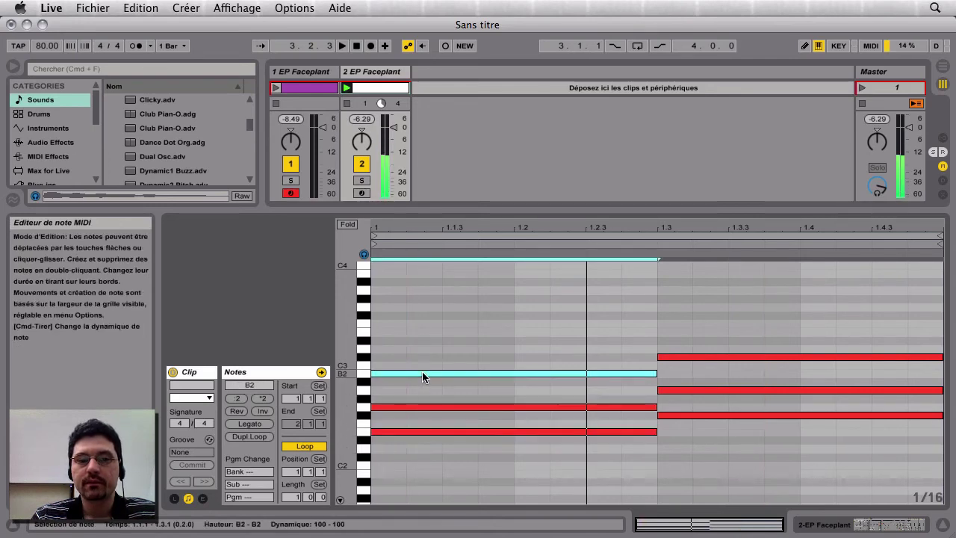
left_click_drag(425, 443, 443, 352)
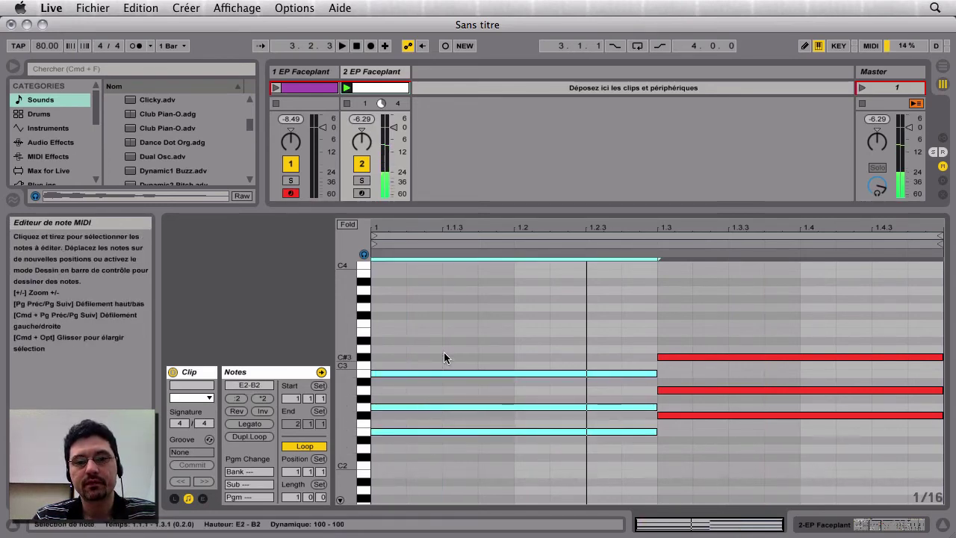
left_click(425, 455)
Audition E2, G2 and B2 of the first chord one by one, ending with the full chord selected
left_click(396, 431)
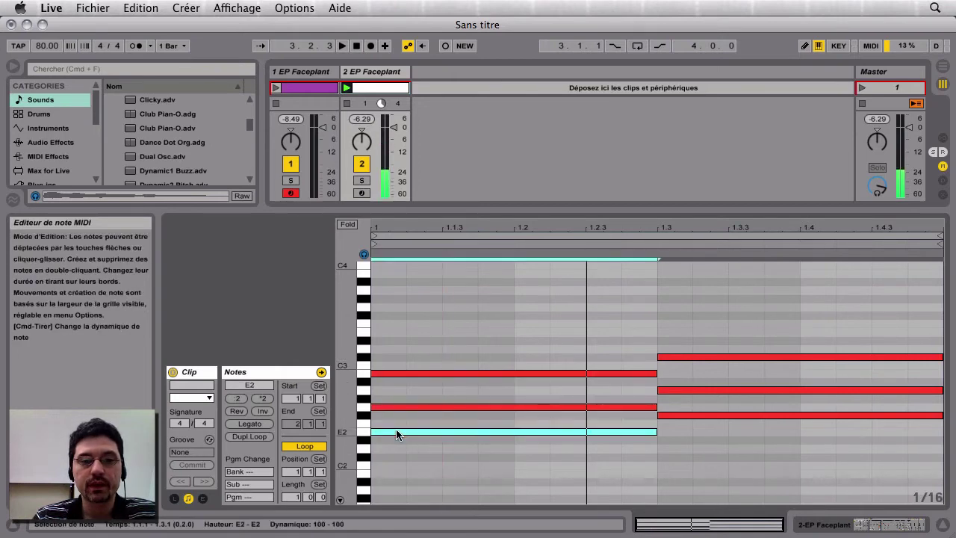
left_click(395, 416)
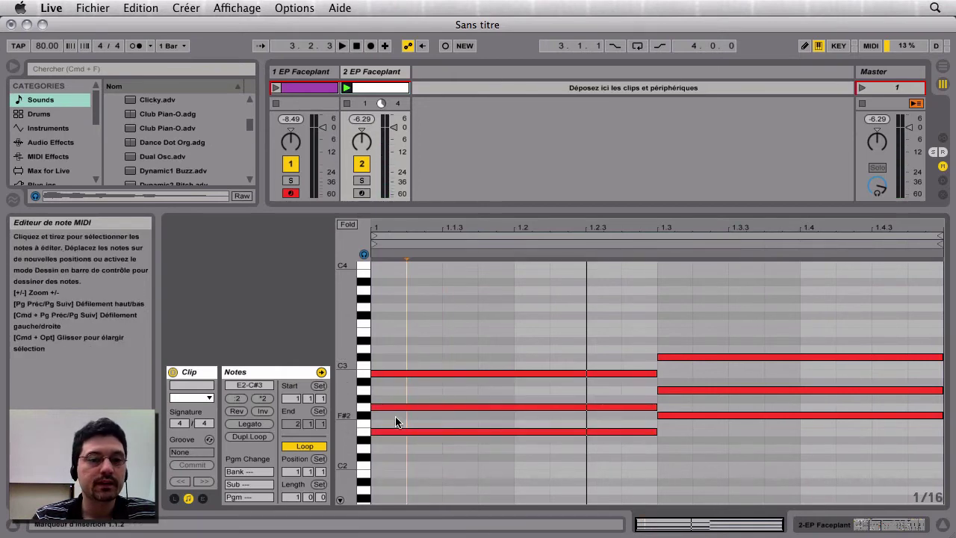
left_click(391, 407)
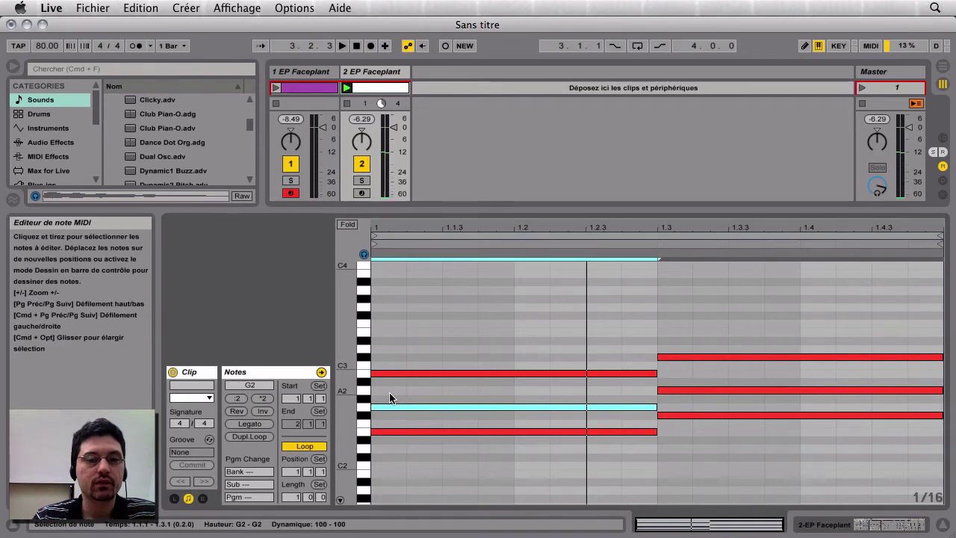
left_click(389, 398)
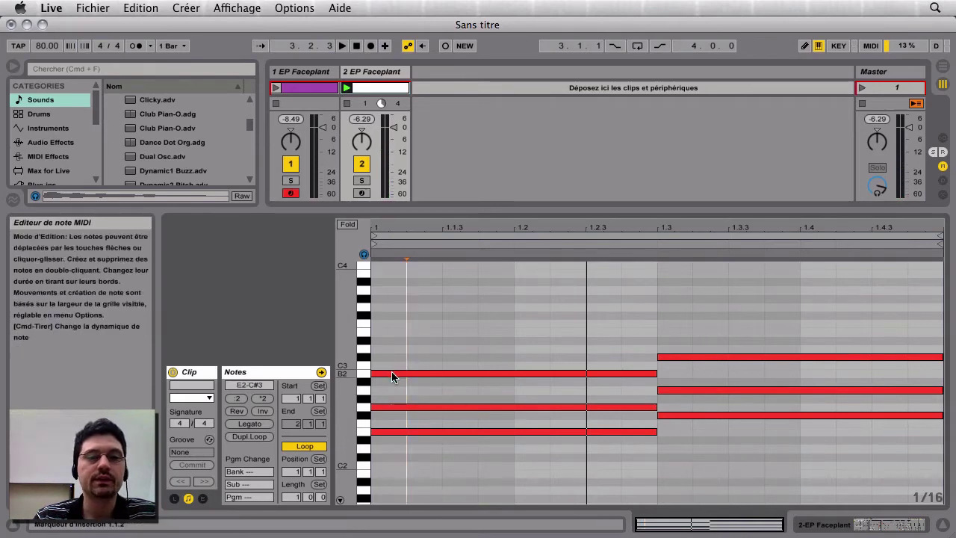
left_click(391, 372)
left_click_drag(391, 462, 448, 332)
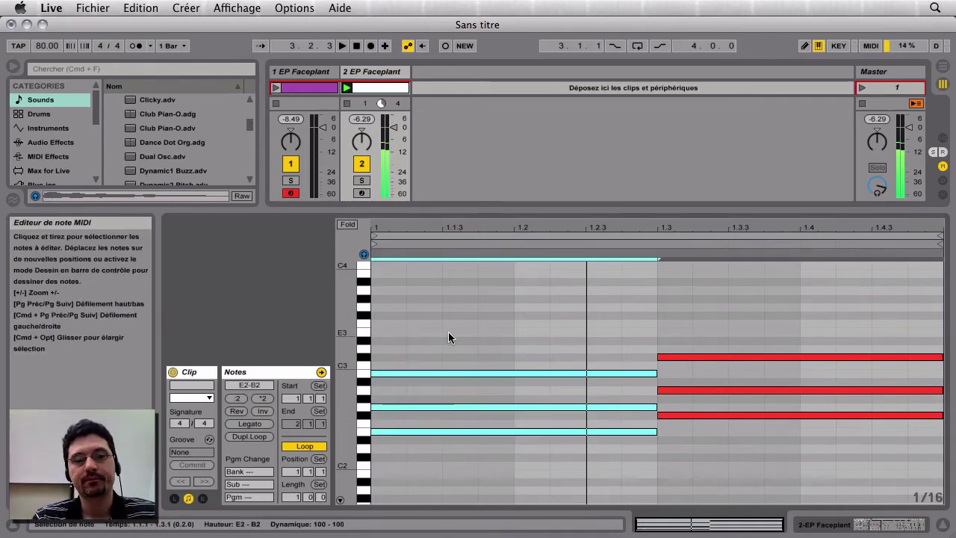
Audition the second chord as a whole, and its notes F#2, A2 and C#3 one by one
left_click(624, 299)
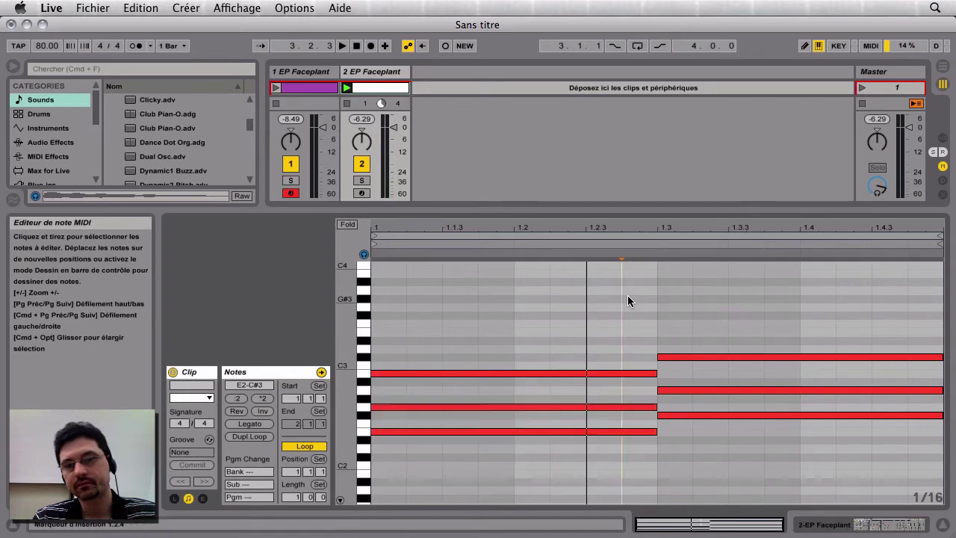
left_click_drag(710, 449, 740, 350)
left_click(696, 440)
left_click(692, 415)
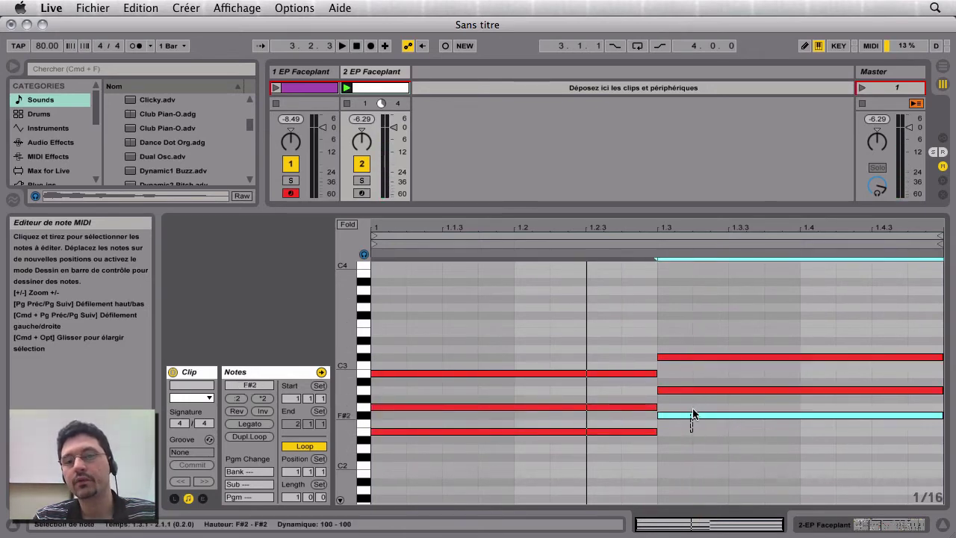
left_click(702, 390)
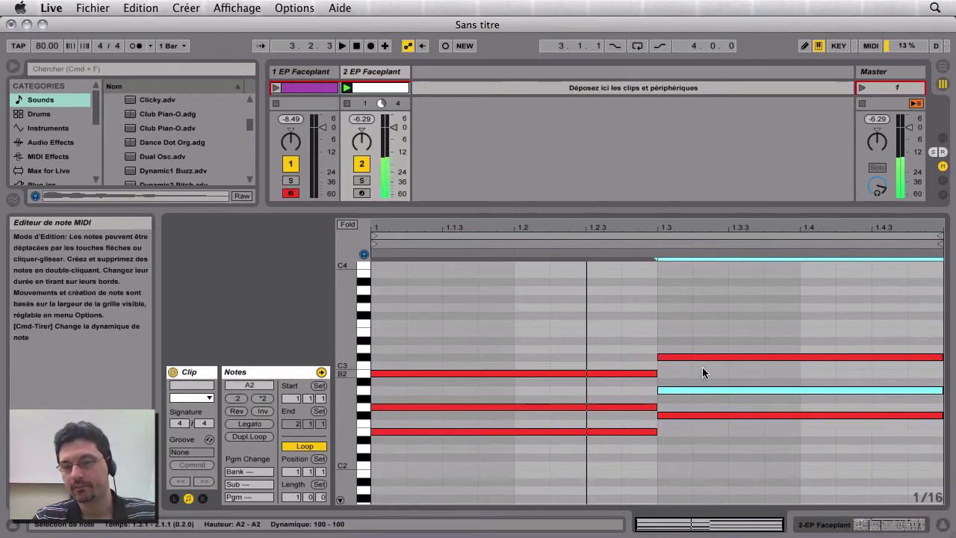
left_click(708, 357)
left_click(691, 323)
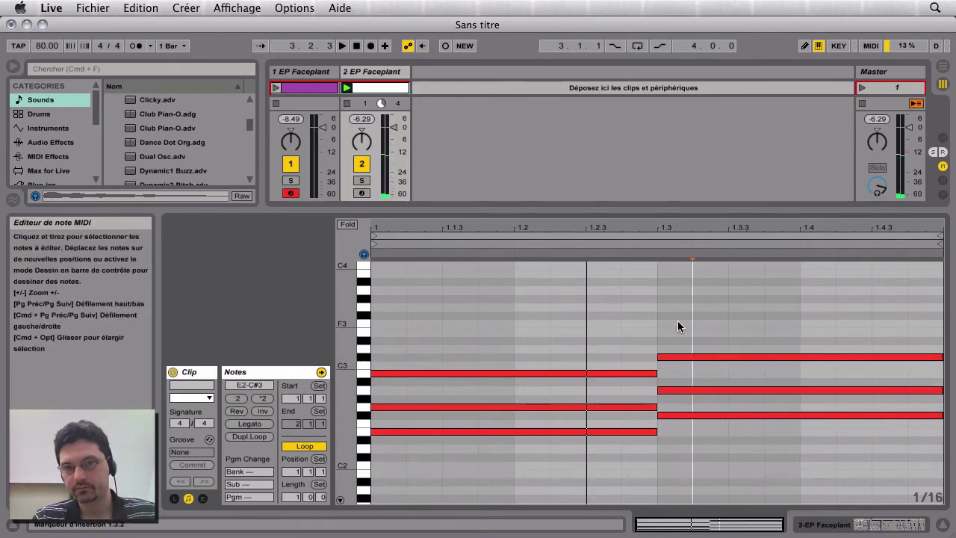
Duplicate the two-chord loop and audition G2 and B2 of the copied chord at bar 2
left_click(250, 436)
left_click(728, 439)
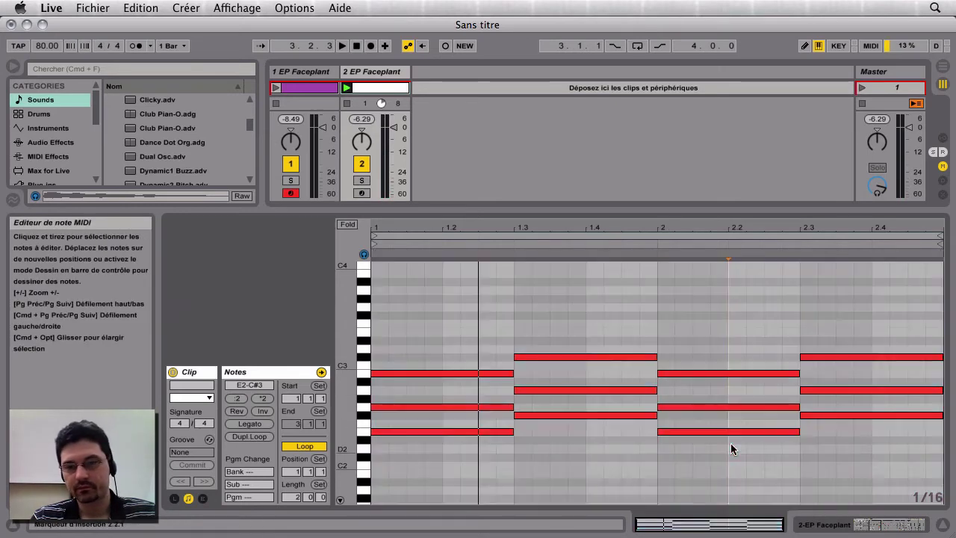
left_click(701, 407)
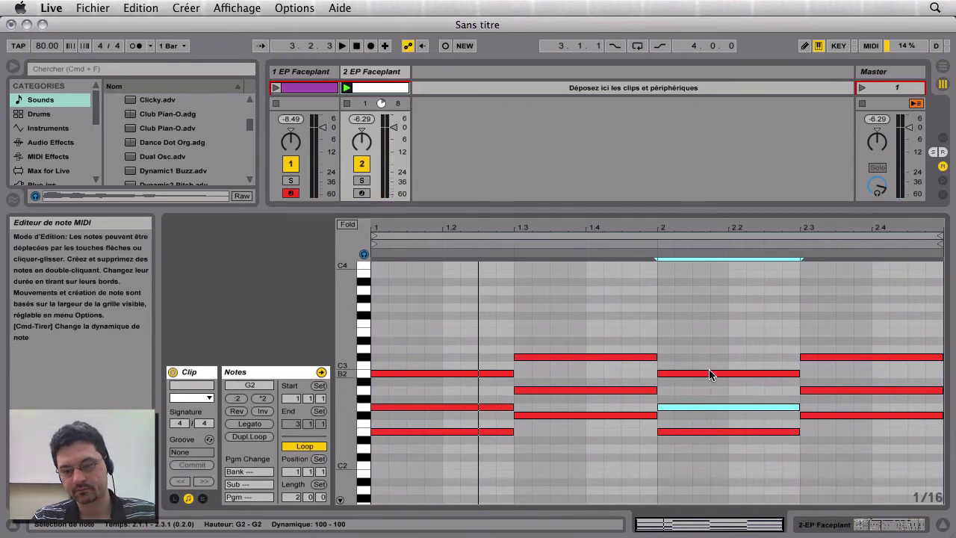
left_click(687, 407)
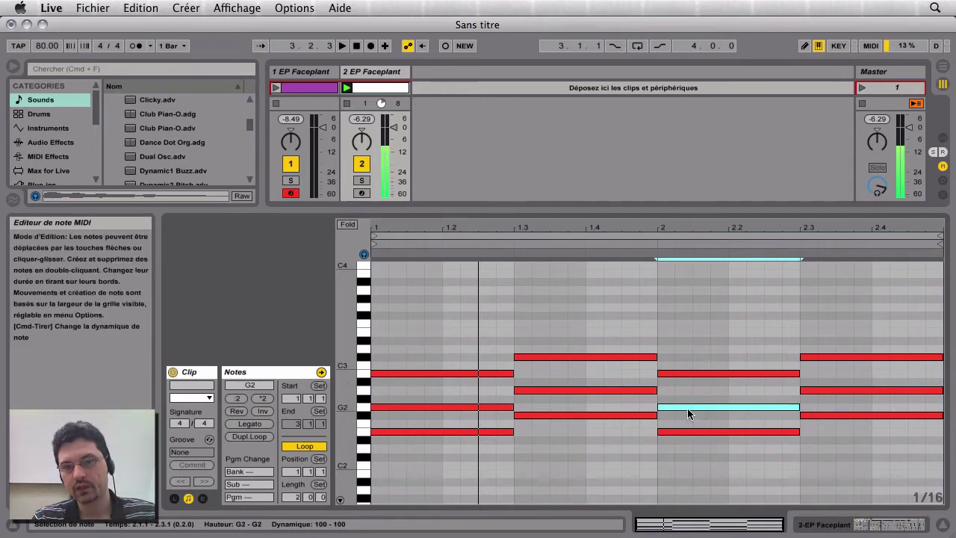
left_click(698, 373)
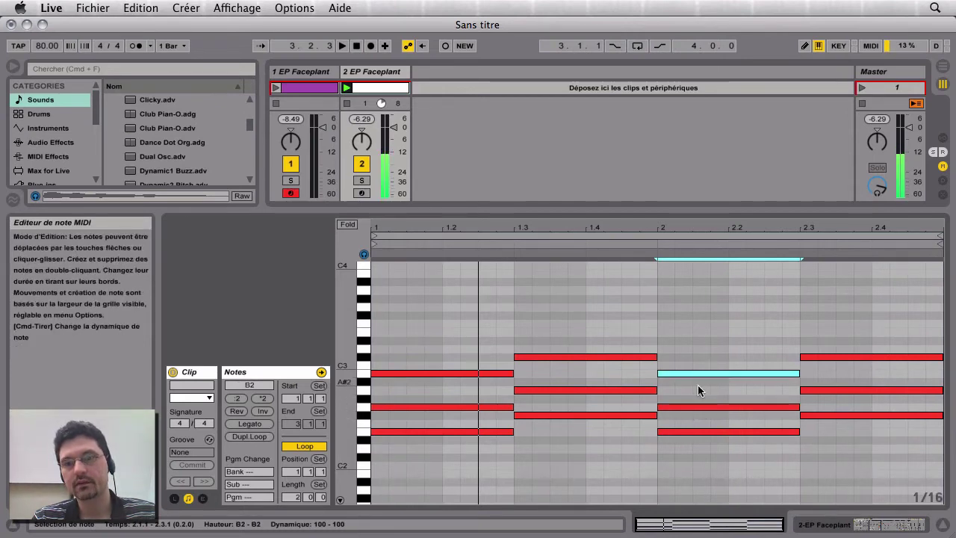
Move the E2 note of the chord at bar 2 up to D3
left_click_drag(693, 431, 694, 356)
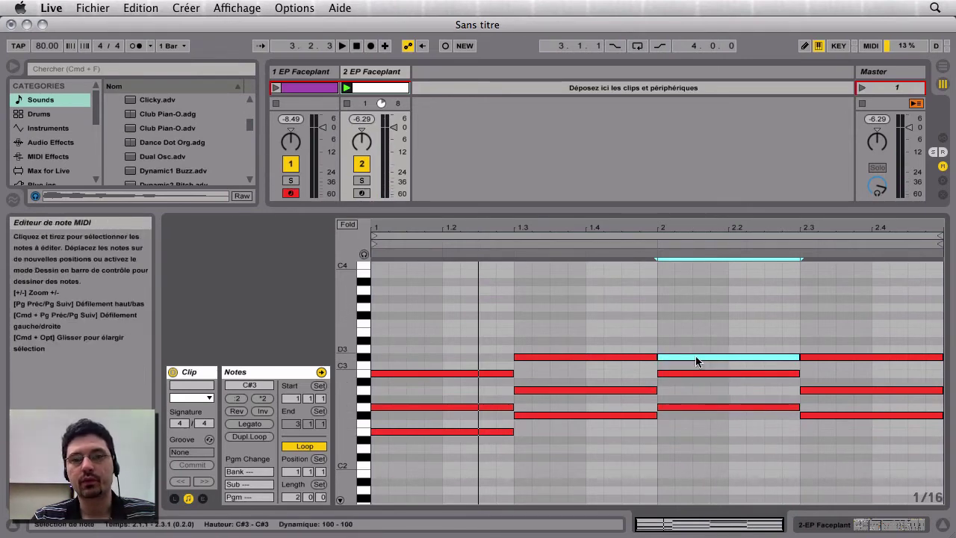
left_click_drag(717, 436, 737, 351)
left_click(735, 357)
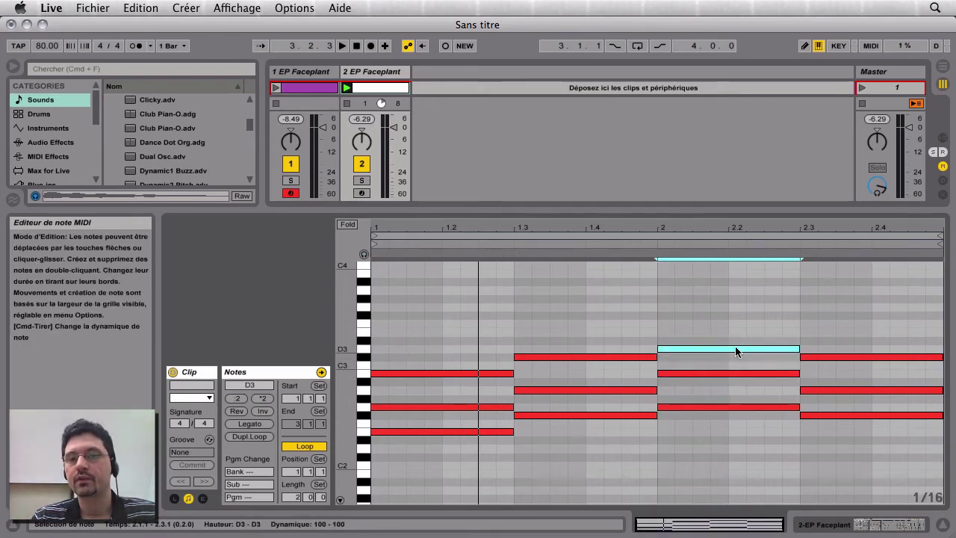
left_click(702, 436)
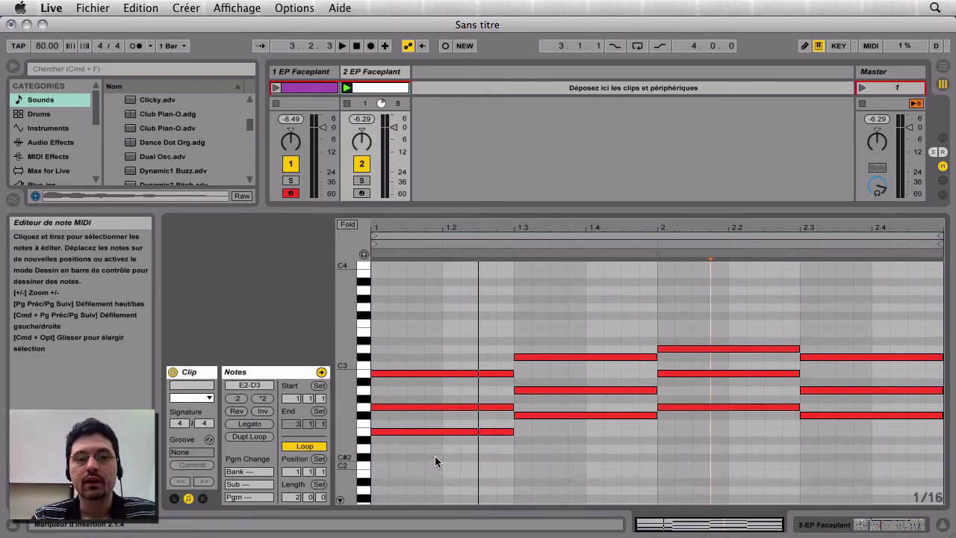
Select the first three chords one after another to review their notes
left_click_drag(434, 456, 471, 377)
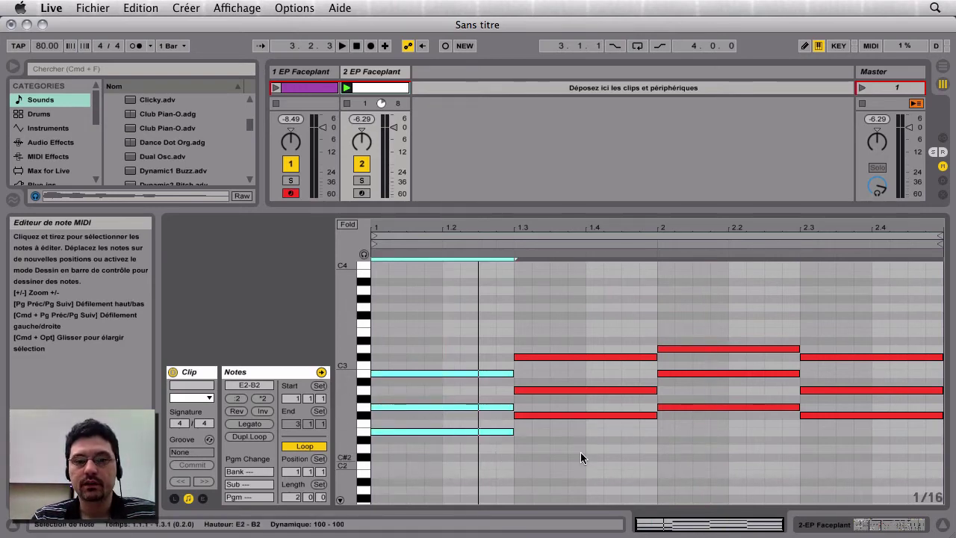
left_click_drag(580, 452, 621, 337)
left_click_drag(702, 432, 738, 338)
left_click(818, 445)
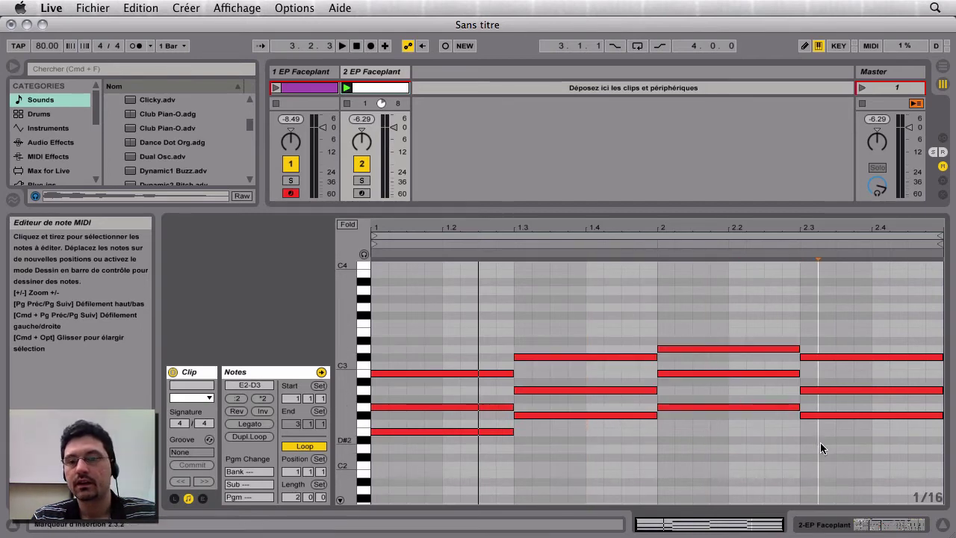
Move the F#2 note of the chord at beat 2.3 up to E3, and check the chord's three notes in turn
left_click(833, 390)
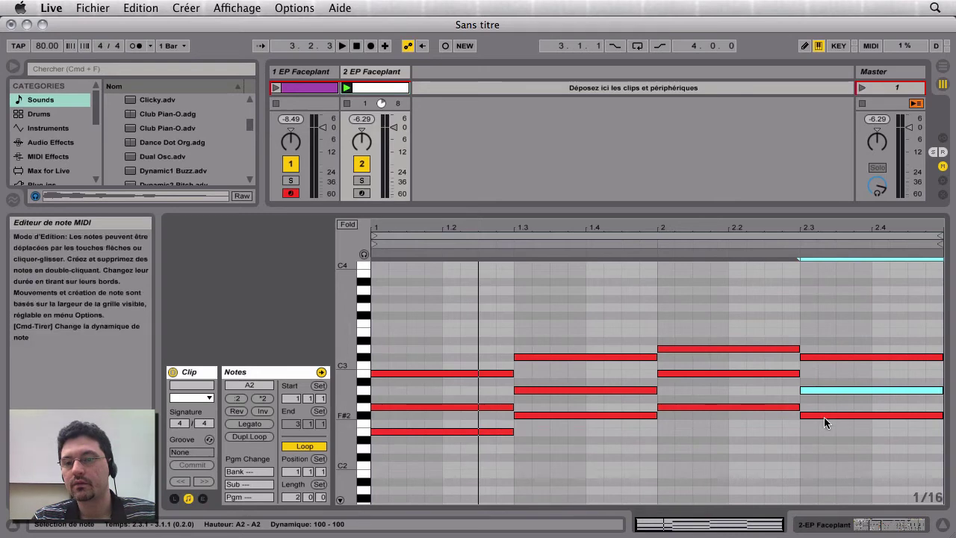
left_click(823, 417)
left_click(828, 357)
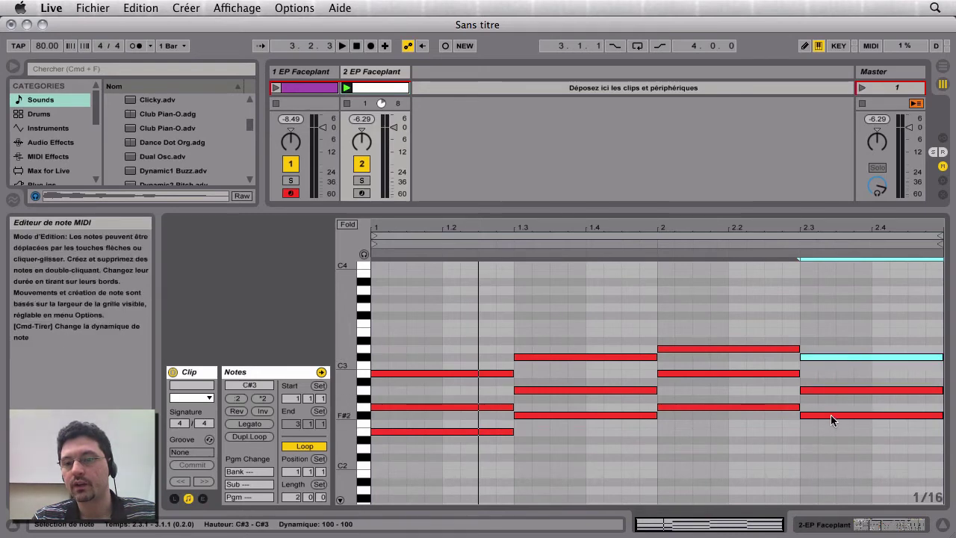
left_click_drag(831, 418, 834, 334)
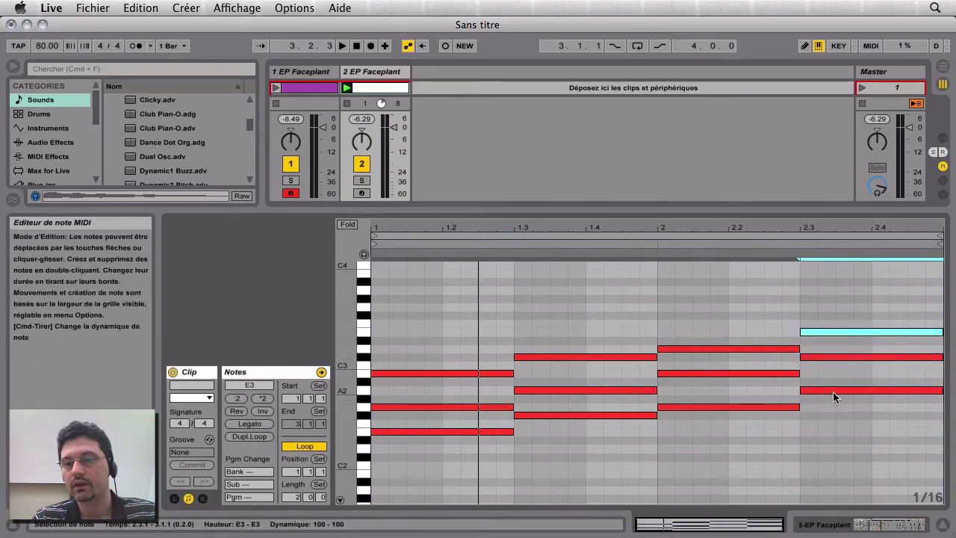
left_click(832, 391)
left_click(838, 358)
left_click(841, 331)
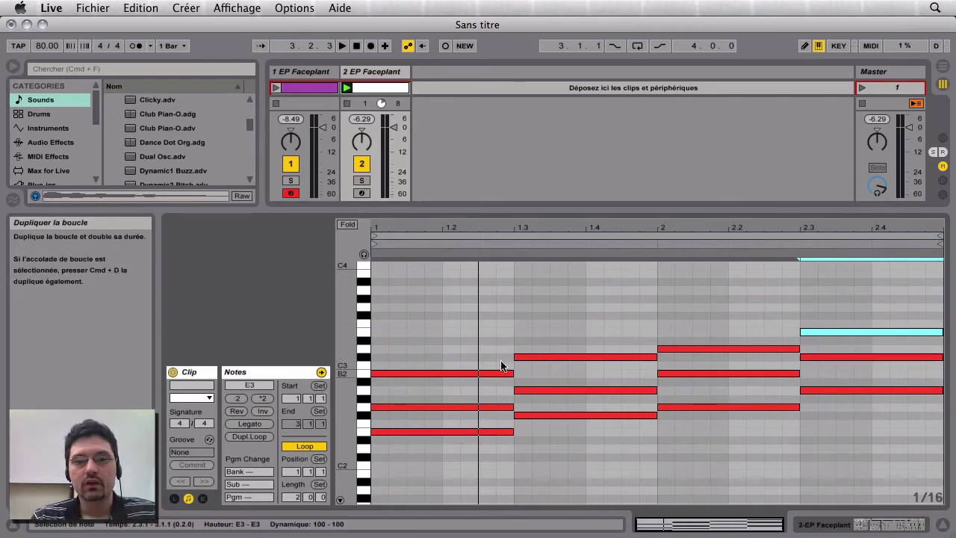
Set the clip's loop length to 4 bars and select the two chords of bar 2
left_click(292, 497)
left_click_drag(292, 497, 292, 481)
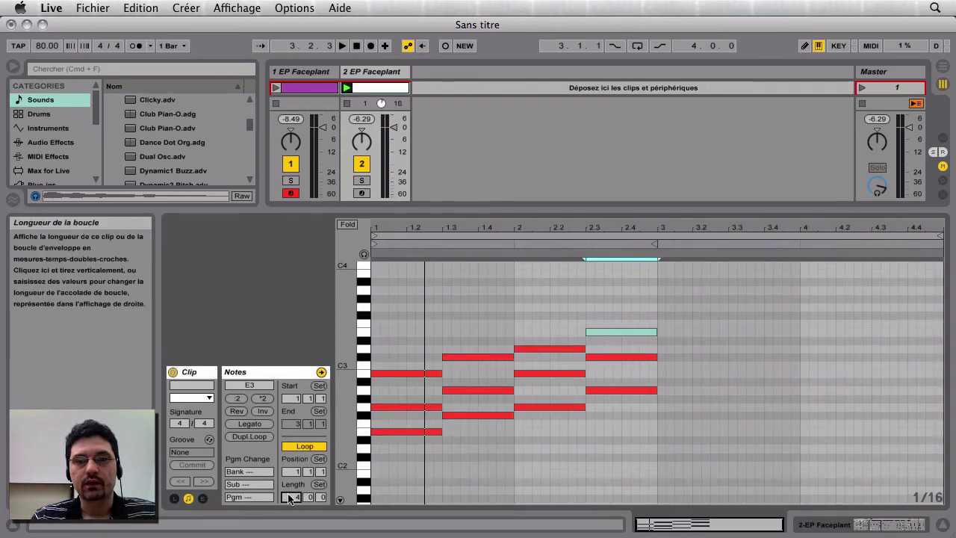
left_click_drag(554, 437, 634, 289)
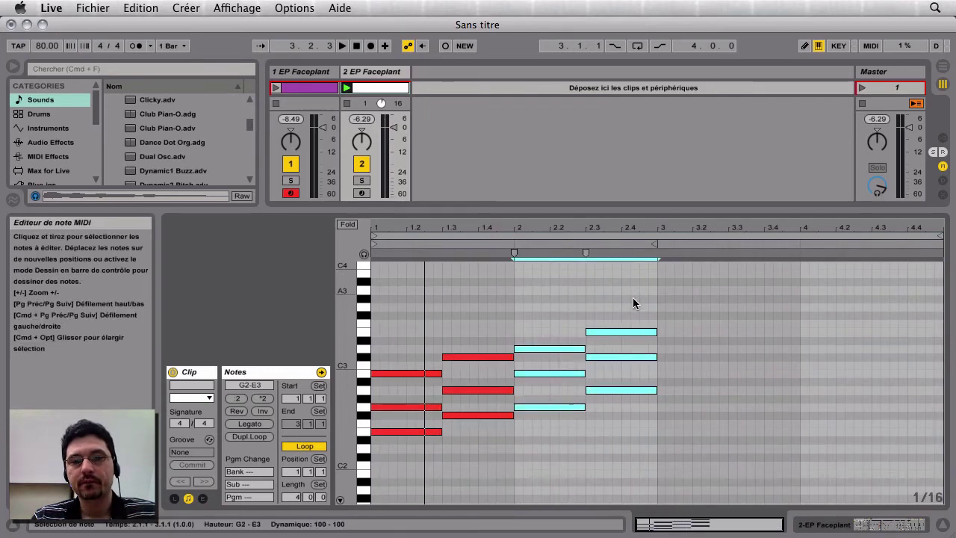
Add a B2 note at the start of bar 3 and lengthen it to two beats
double_click(662, 370)
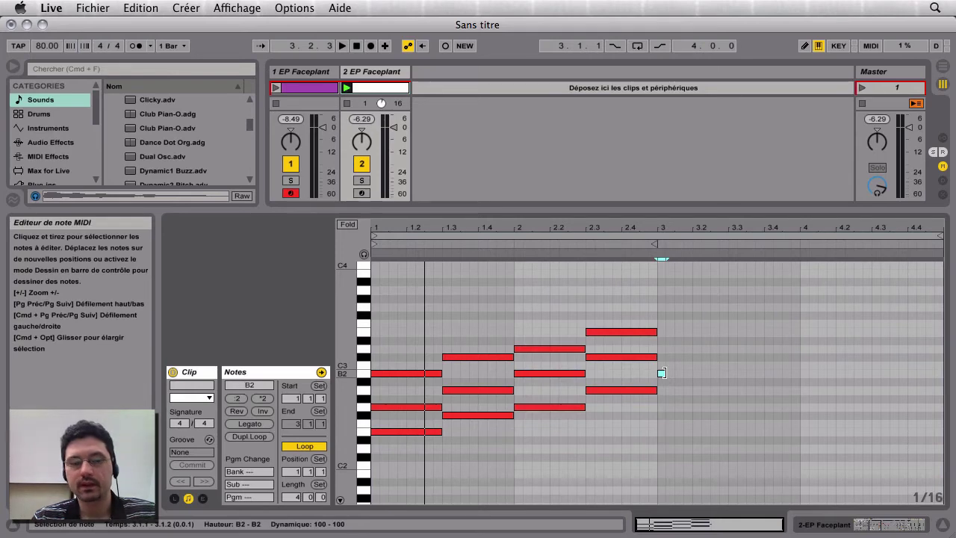
key("shift+Right")
key("shift+Right")
key("shift+Right")
key("shift+Right")
key("shift+Right")
key("shift+Right")
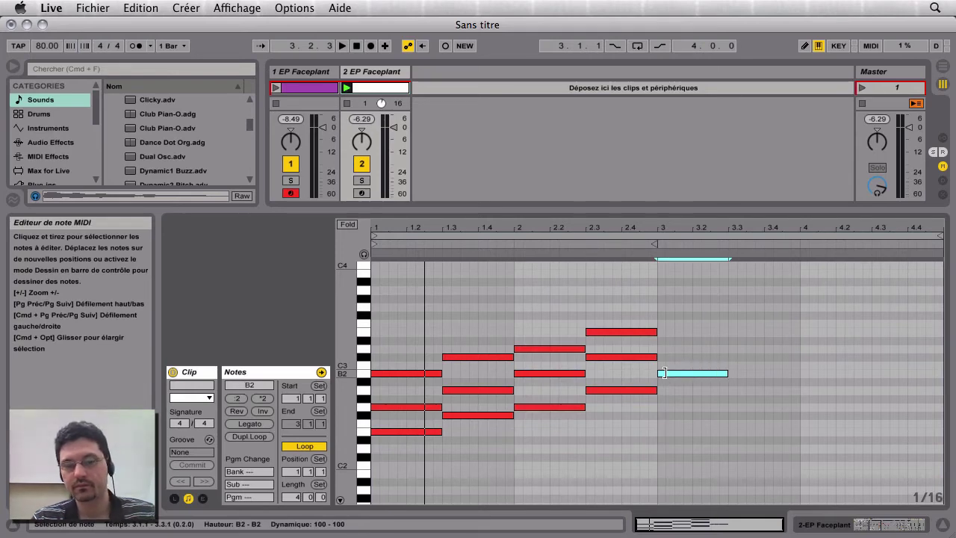
Stack two copies of the B2 note at bar 3, transposed up to D3 and F#3
key("super+c")
key("super+v")
key("Up")
key("Up")
key("Up")
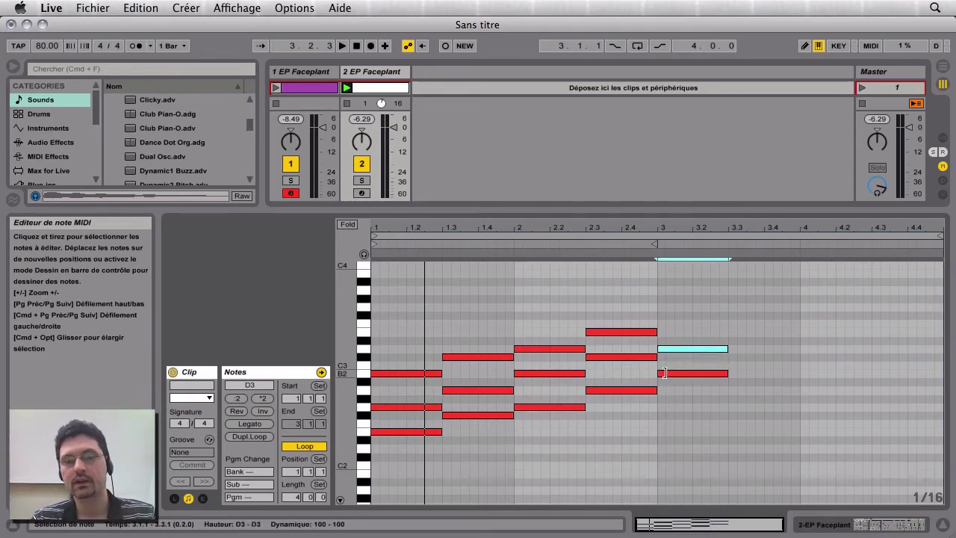
key("super+v")
key("Up")
key("Up")
key("Up")
key("Up")
key("Up")
key("Up")
key("Up")
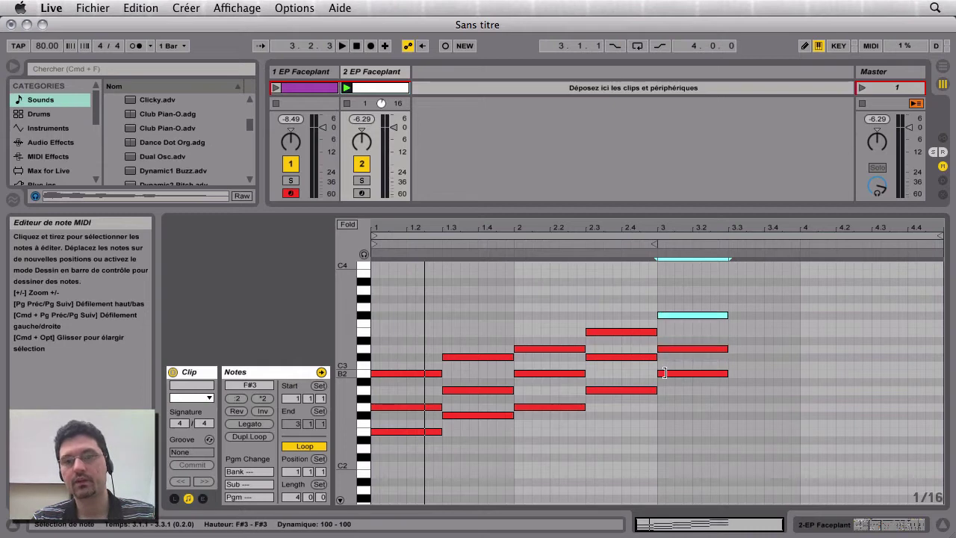
Duplicate the bar 3 chord to beat 3.3 and transpose the copy up two semitones
left_click_drag(682, 409, 720, 309)
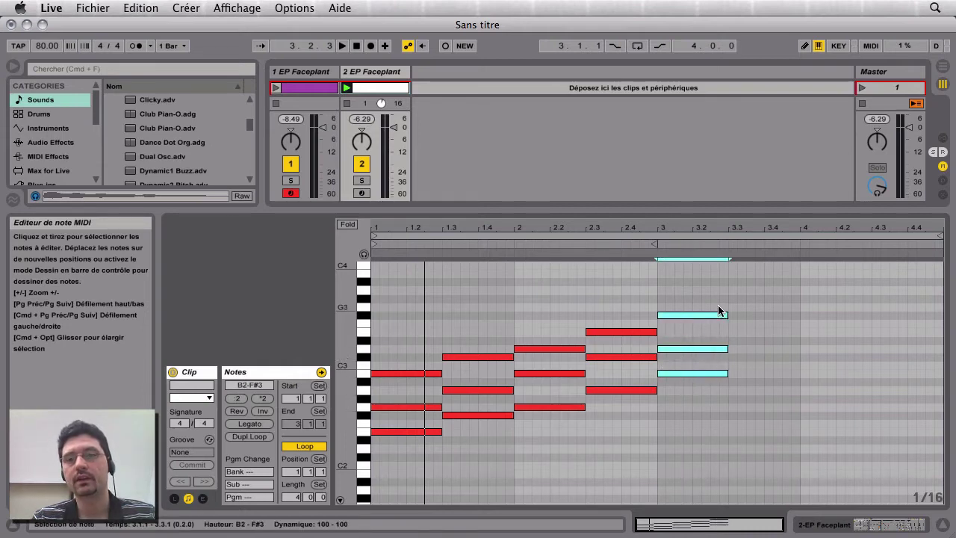
key("super+d")
key("Up")
key("Up")
left_click(749, 345)
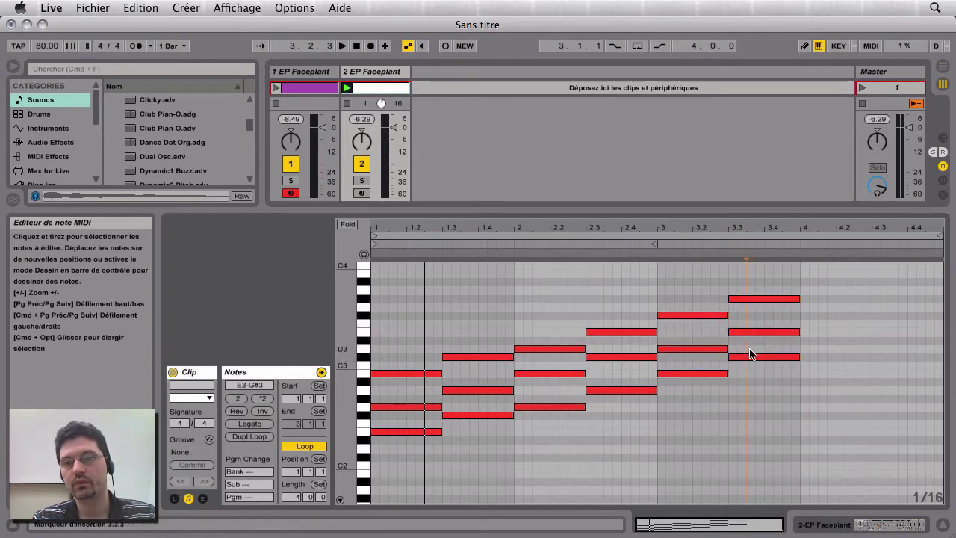
Check the lower notes of the chord at beat 3.3 and lower its top note to G3
left_click(748, 356)
left_click(756, 334)
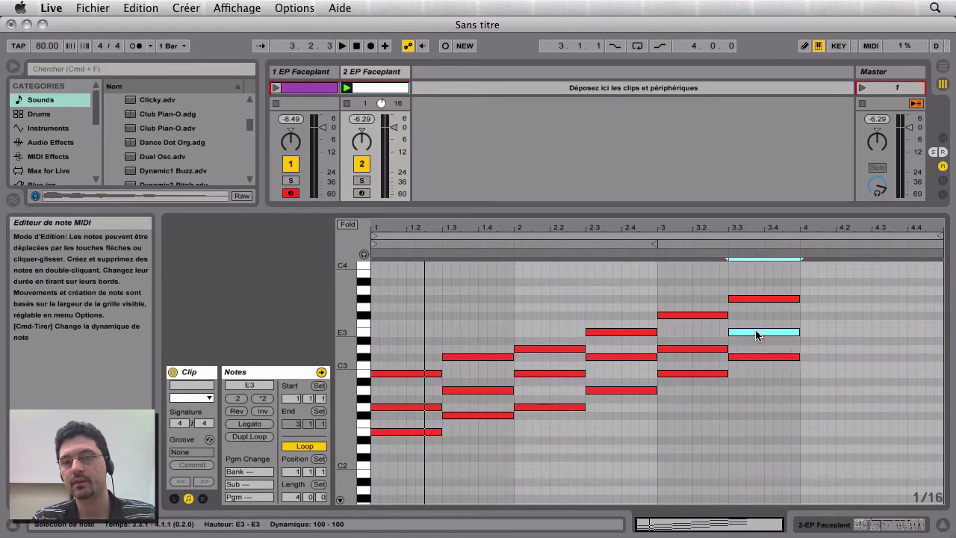
left_click_drag(758, 299, 756, 308)
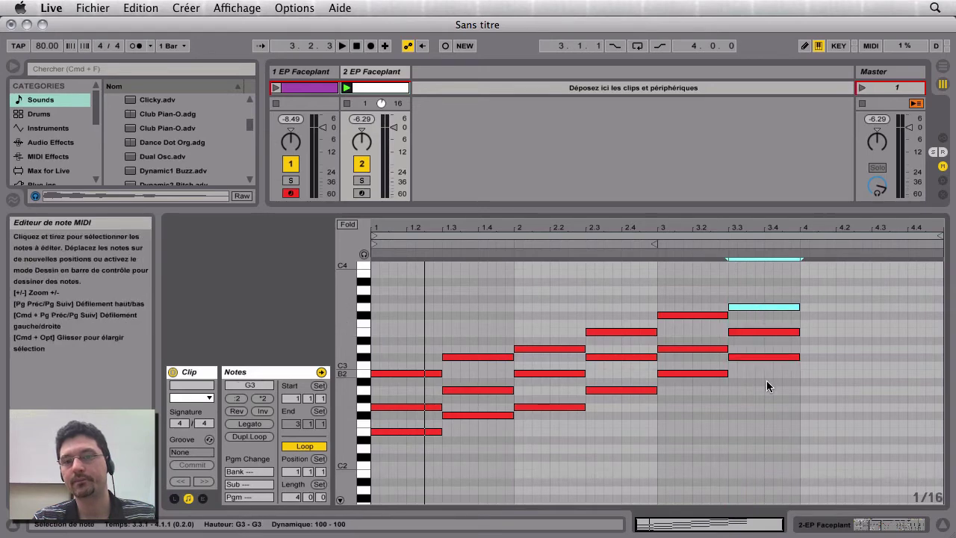
left_click(805, 349)
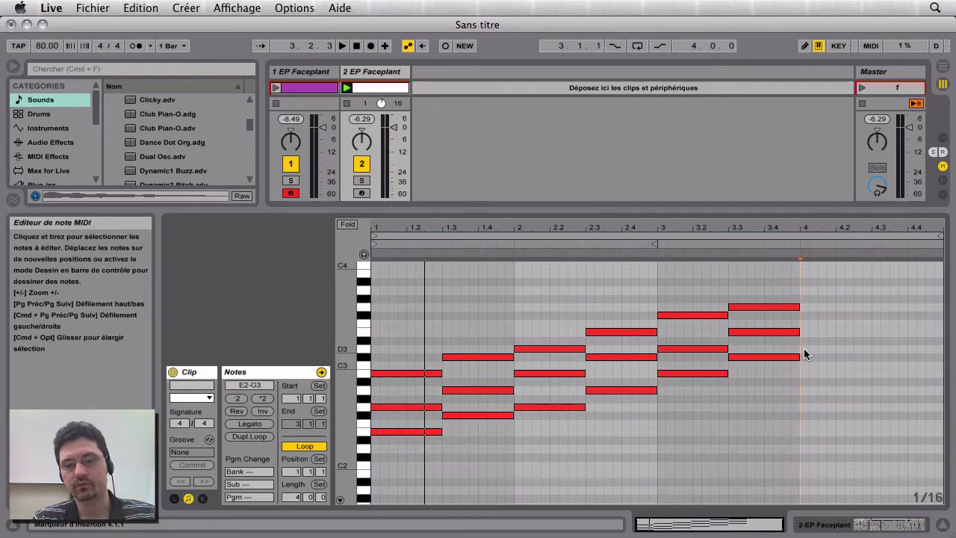
Duplicate the chord at beat 3.3 to bar 4 and move the copy's notes to D3, F#3 and A3
left_click_drag(763, 373, 777, 231)
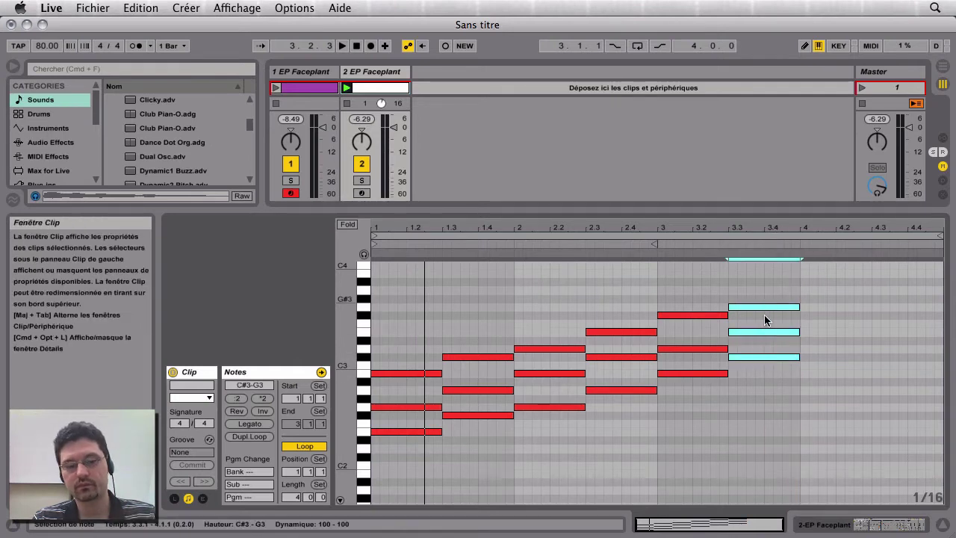
key("super+d")
left_click(833, 370)
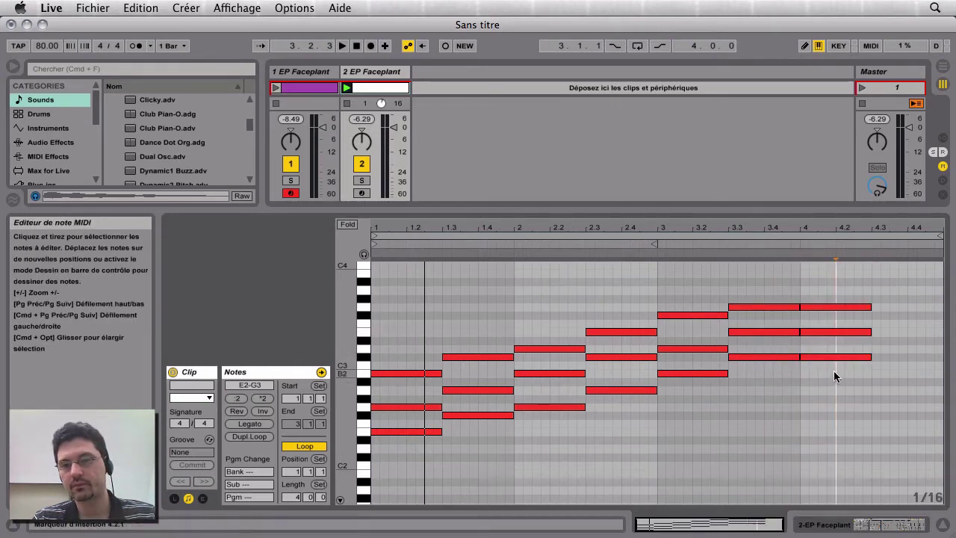
left_click_drag(835, 353, 849, 291)
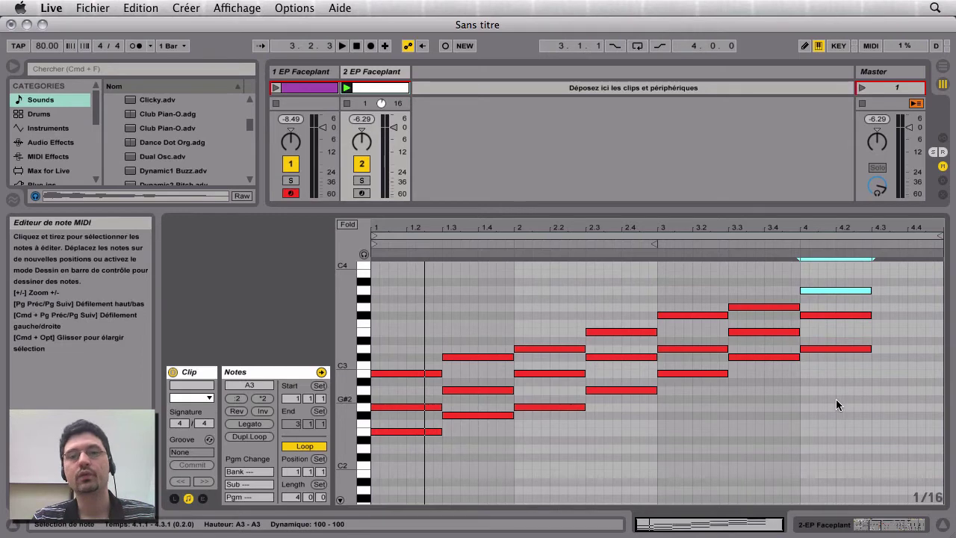
Copy the first chord to beat 4.3 and transpose the copy up one octave
left_click_drag(418, 455, 393, 370)
key("super+c")
left_click(875, 265)
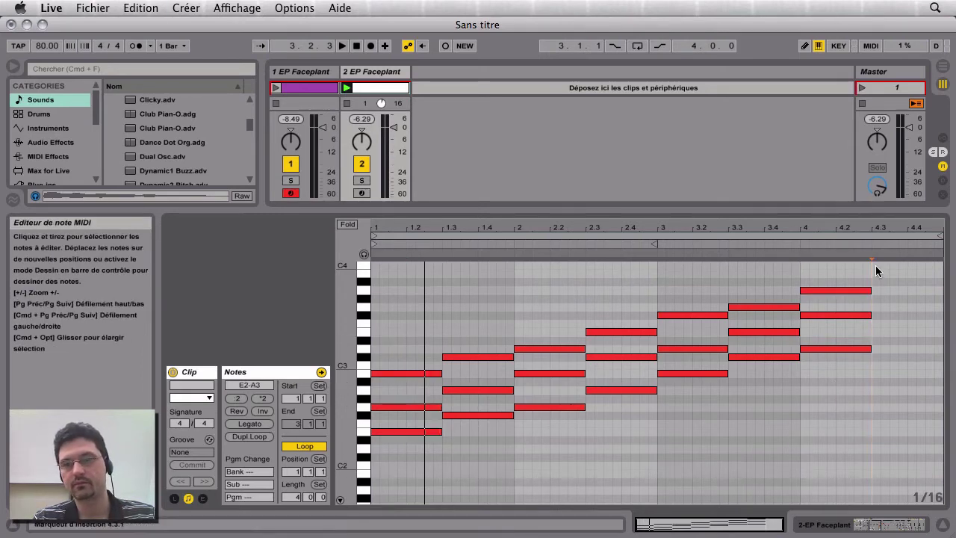
key("super+v")
key("shift+Up")
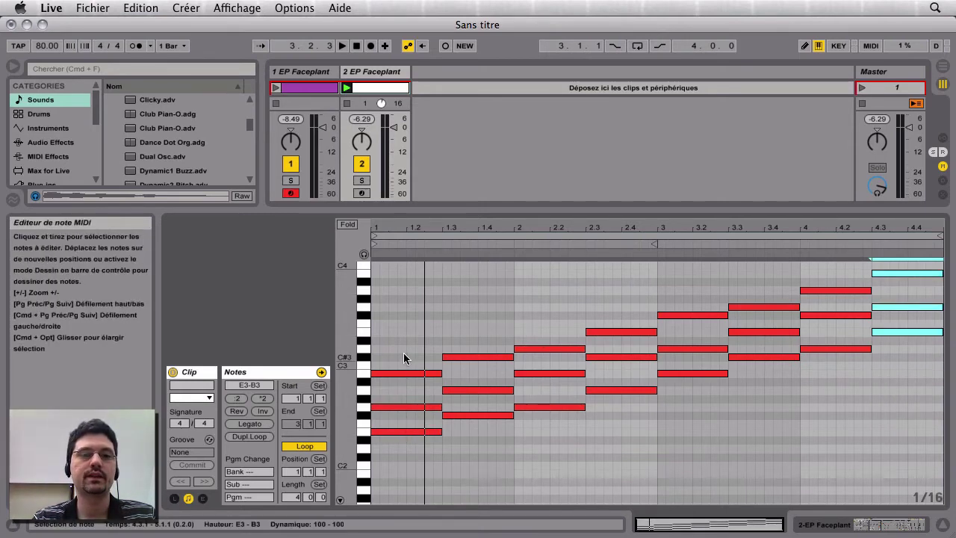
Play the full chord sequence from the start of the clip
left_click(390, 336)
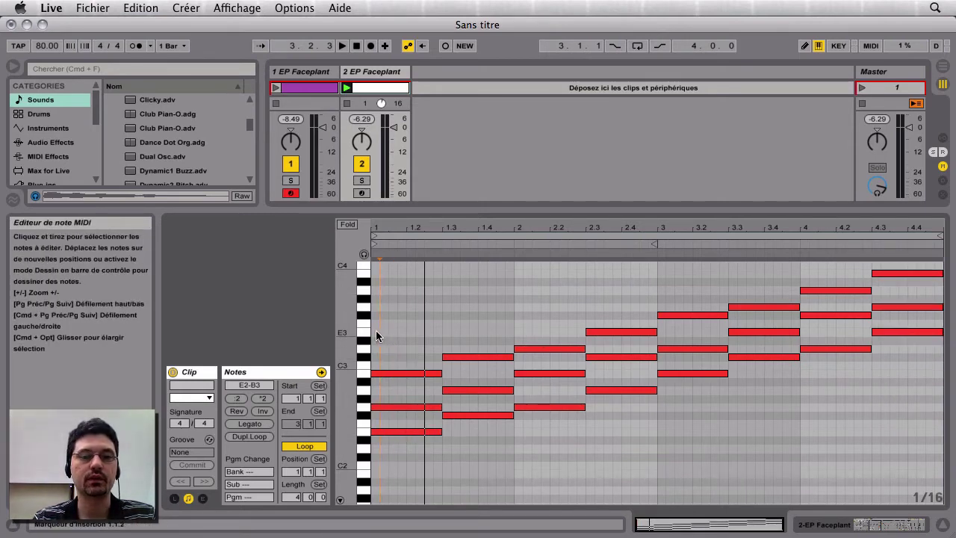
left_click(373, 329)
key("space")
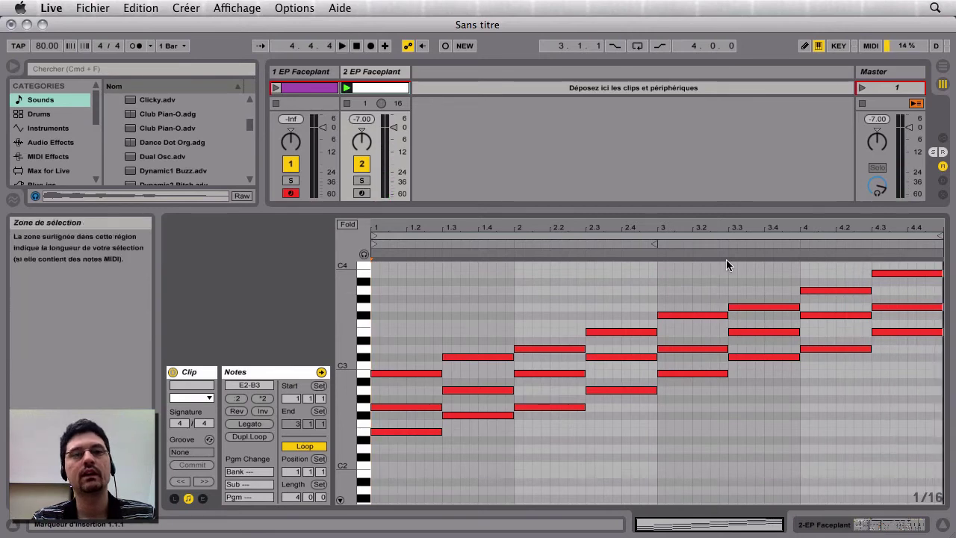
Create an empty MIDI clip in the second slot of the 2 EP Faceplant track
left_click_drag(662, 211, 662, 292)
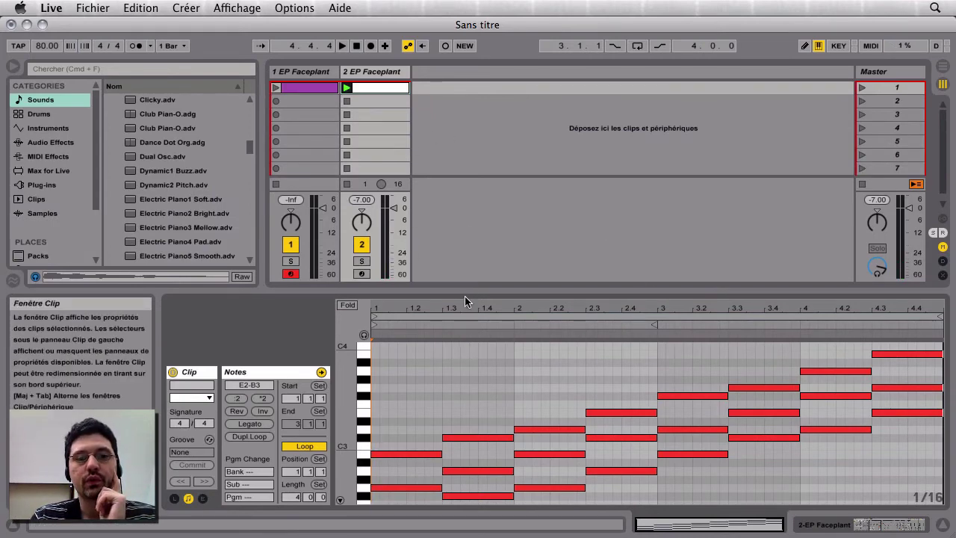
left_click_drag(468, 290, 480, 255)
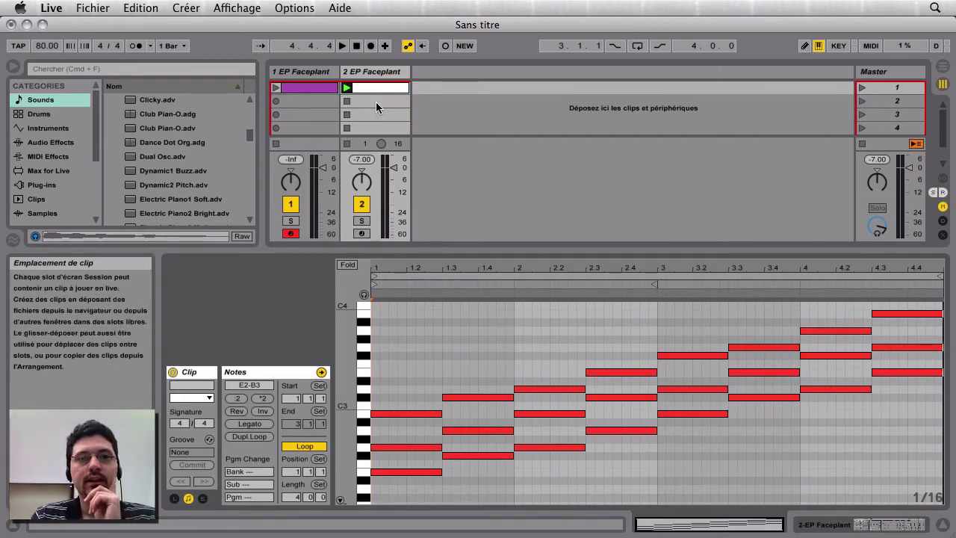
left_click(291, 110)
left_click(304, 98)
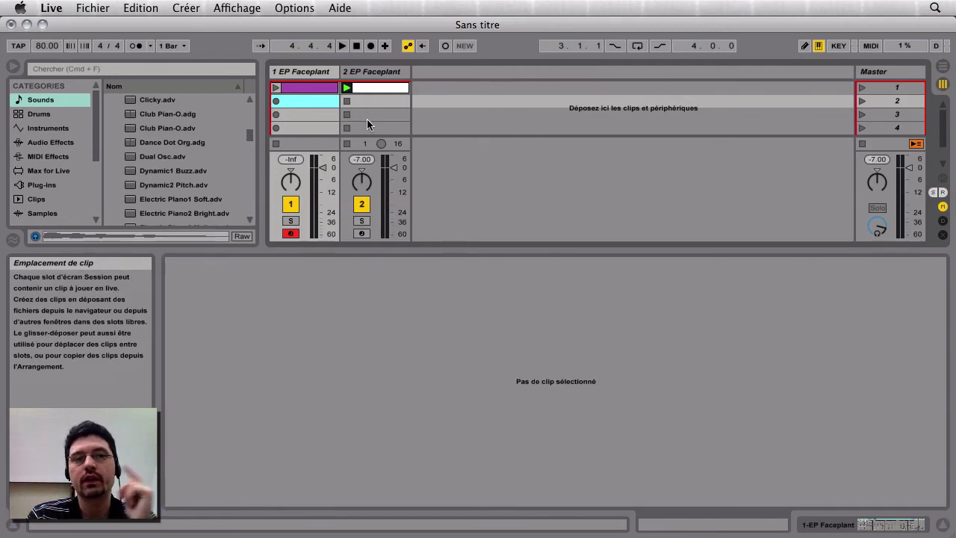
left_click(370, 99)
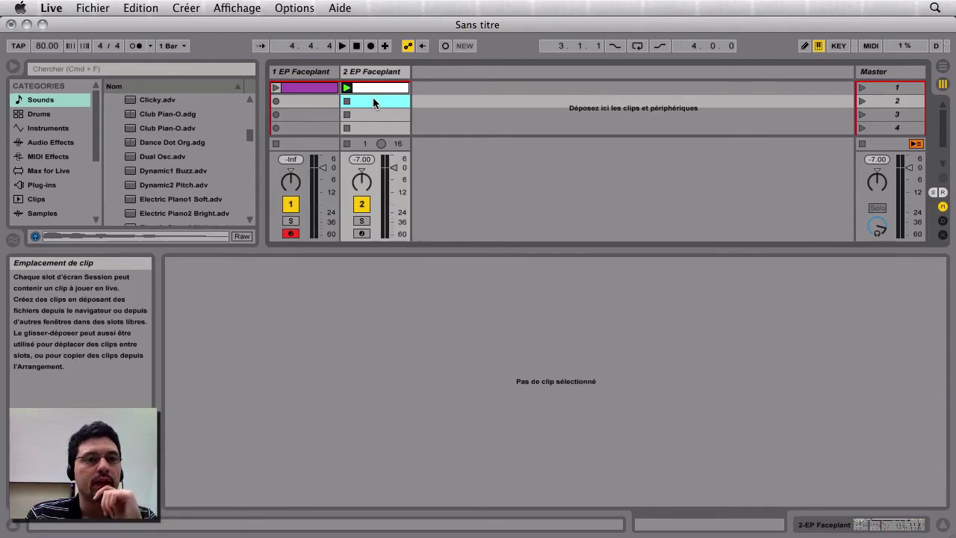
double_click(374, 103)
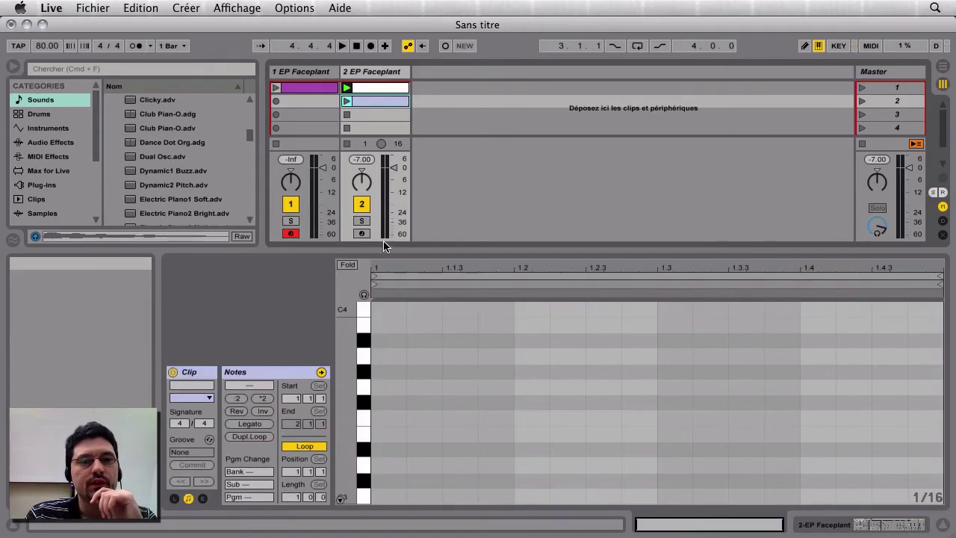
Set the new clip's loop length to 8 bars and its note grid to 1/2
left_click_drag(384, 249, 445, 47)
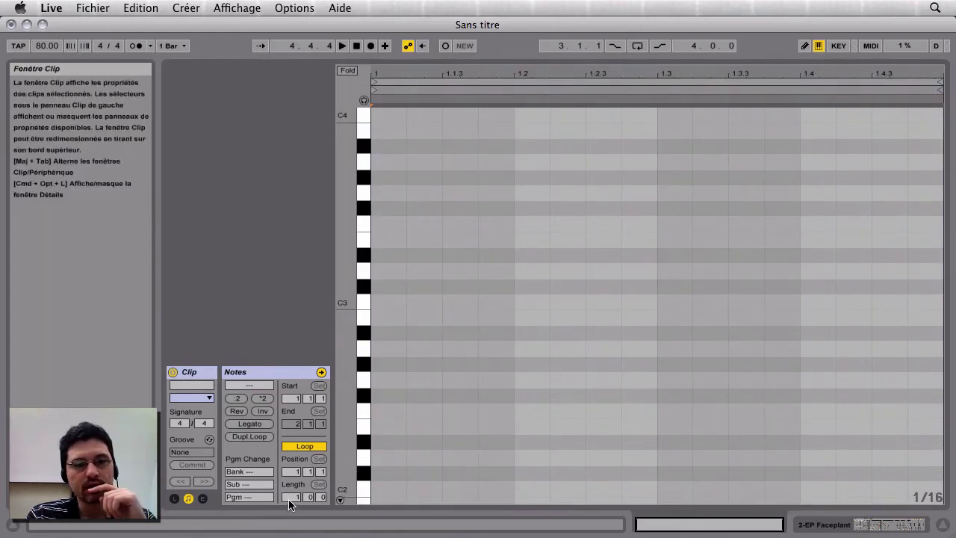
left_click_drag(290, 499, 290, 479)
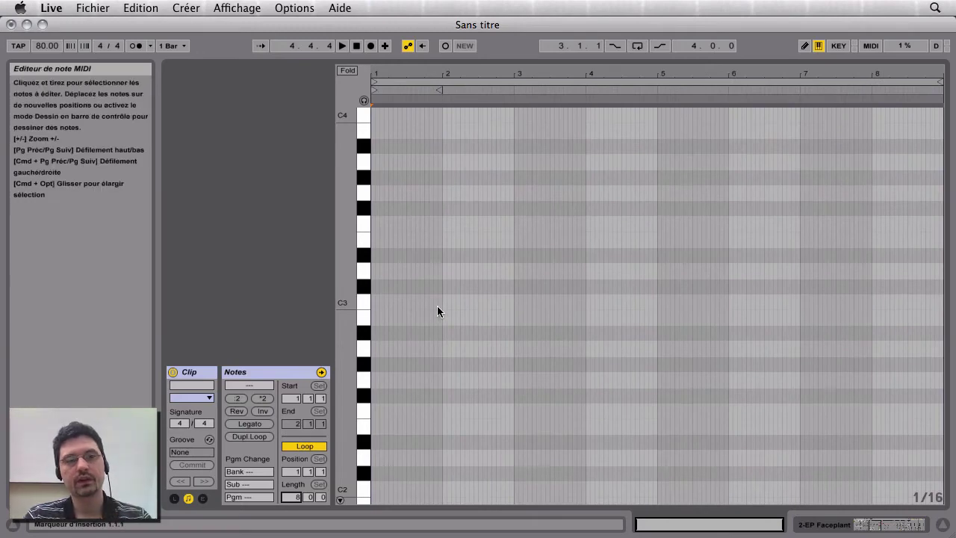
key("super+1")
key("super+2")
key("super+2")
key("super+2")
key("super+2")
key("super+2")
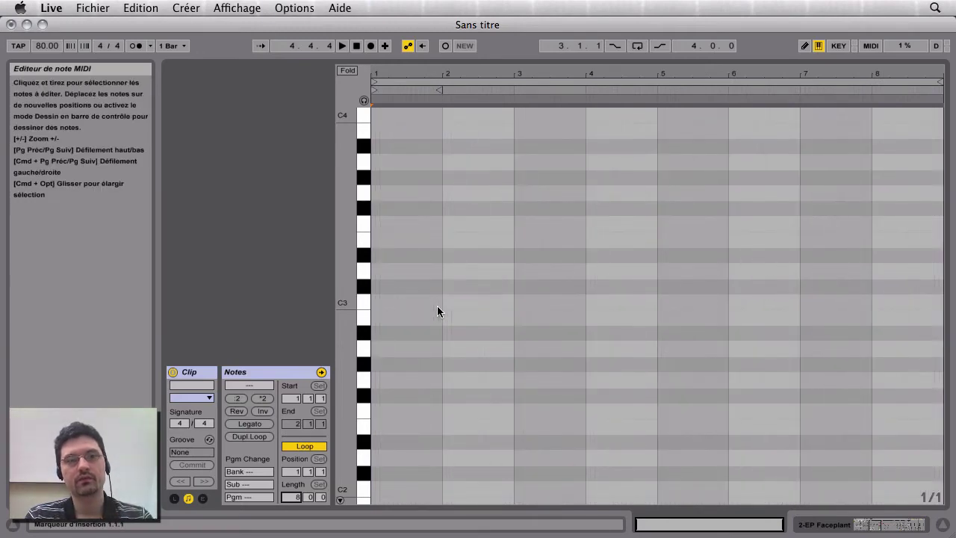
key("super+1")
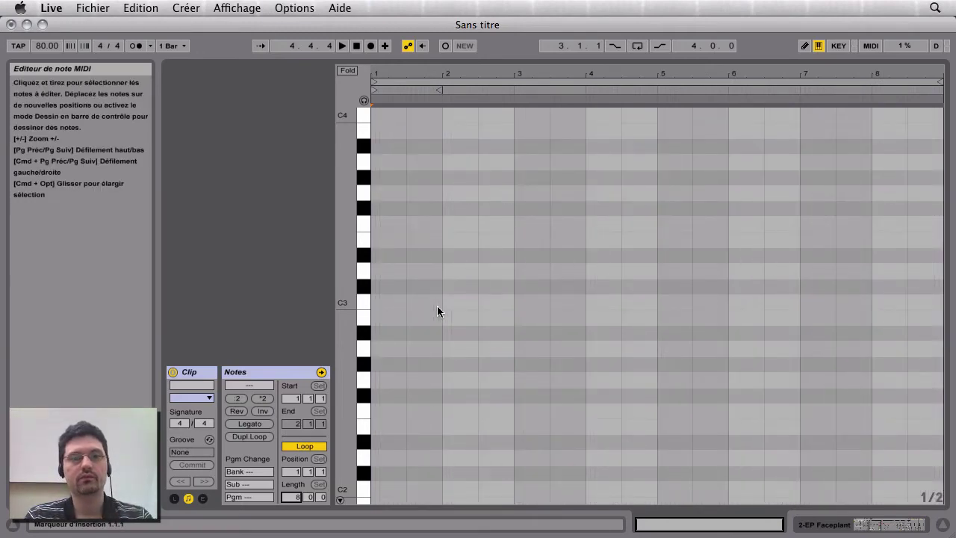
Build the first chord at bar 1 with half-bar notes E2, G2 and B2
double_click(394, 239)
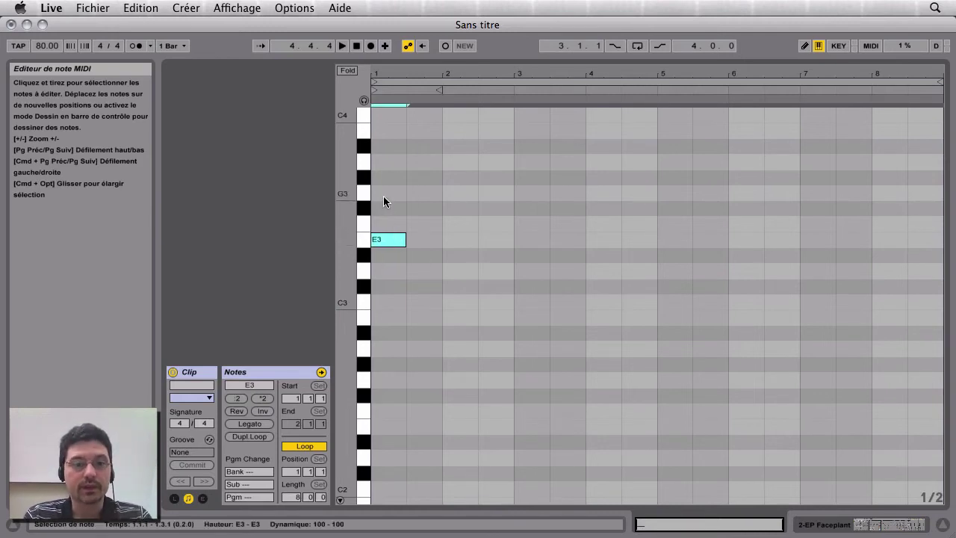
left_click_drag(386, 239, 389, 430)
double_click(385, 379)
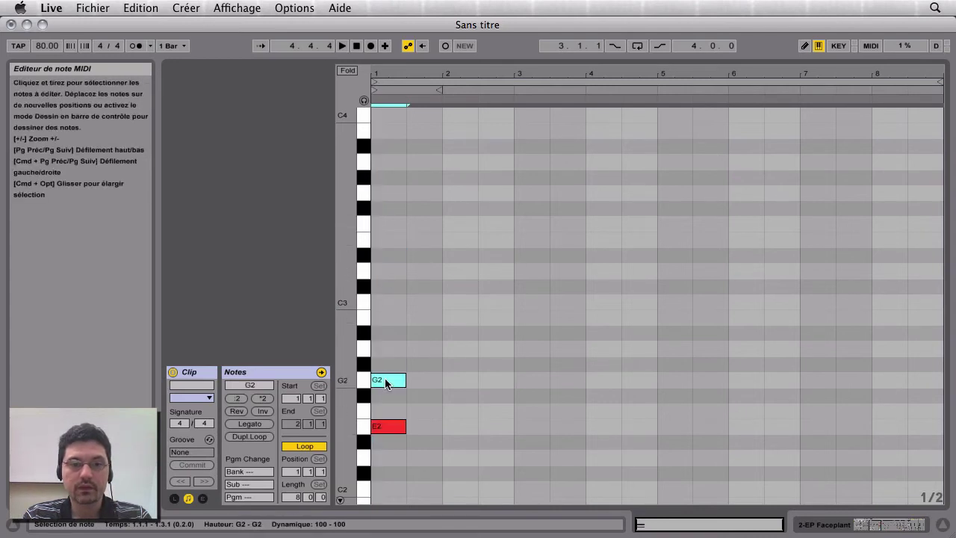
double_click(381, 317)
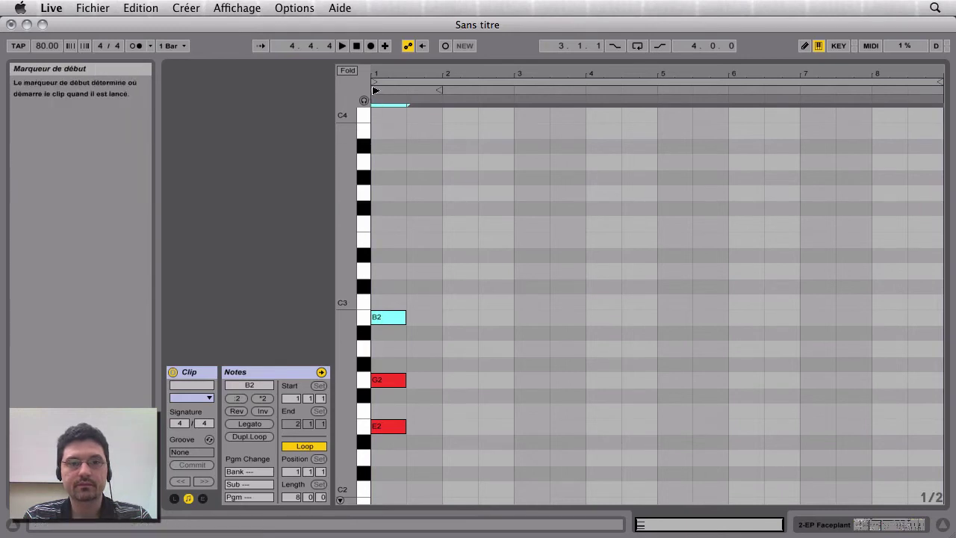
Launch the new clip on the 2 EP Faceplant track and play its first chord
left_click(370, 108)
key("space")
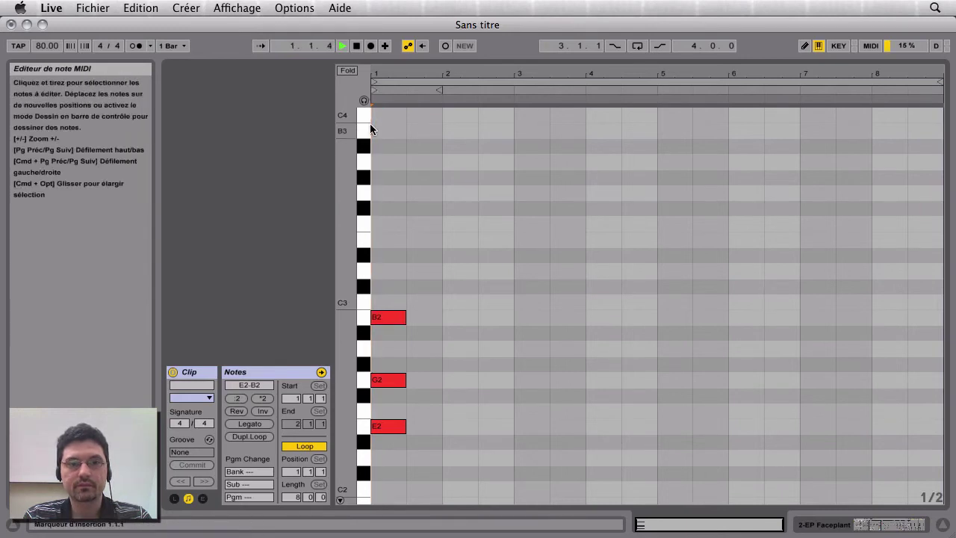
key("space")
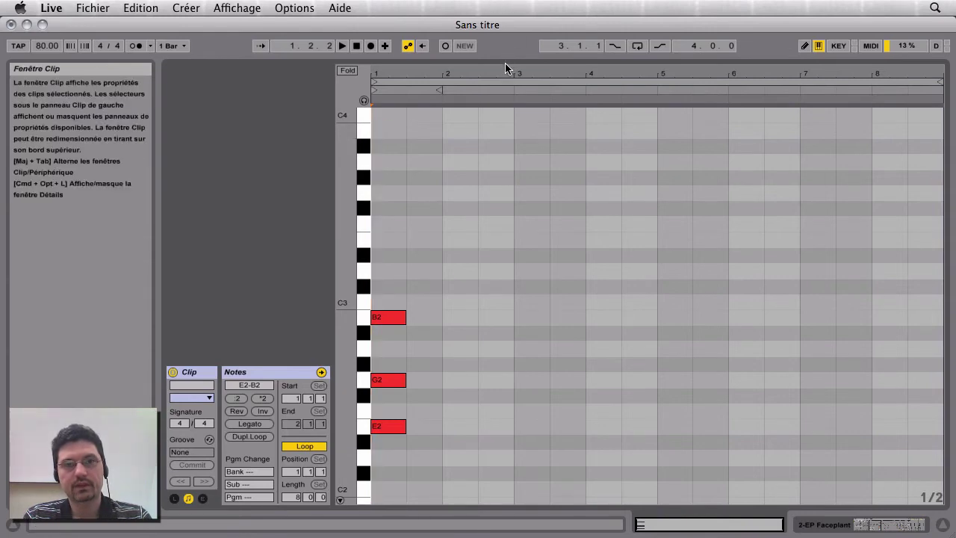
left_click_drag(503, 57, 501, 292)
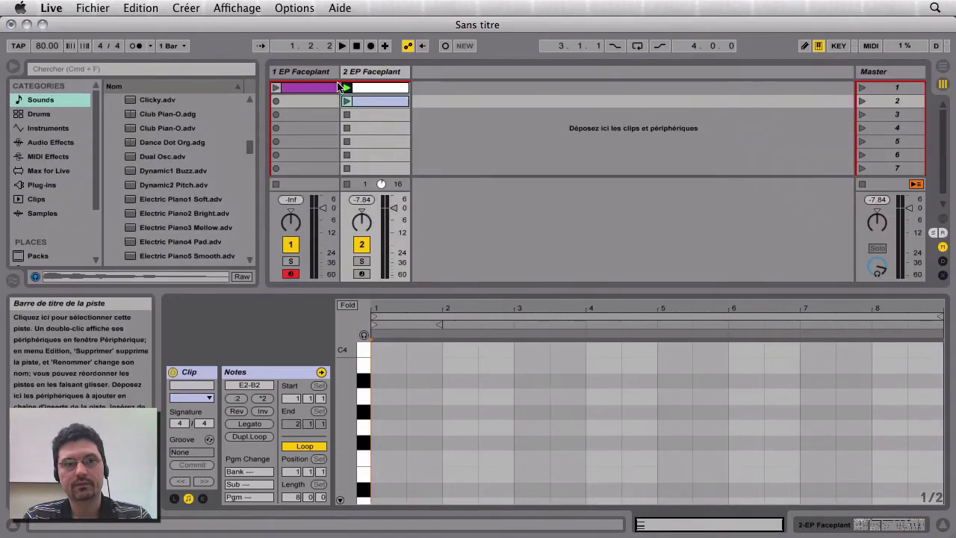
left_click(347, 102)
key("space")
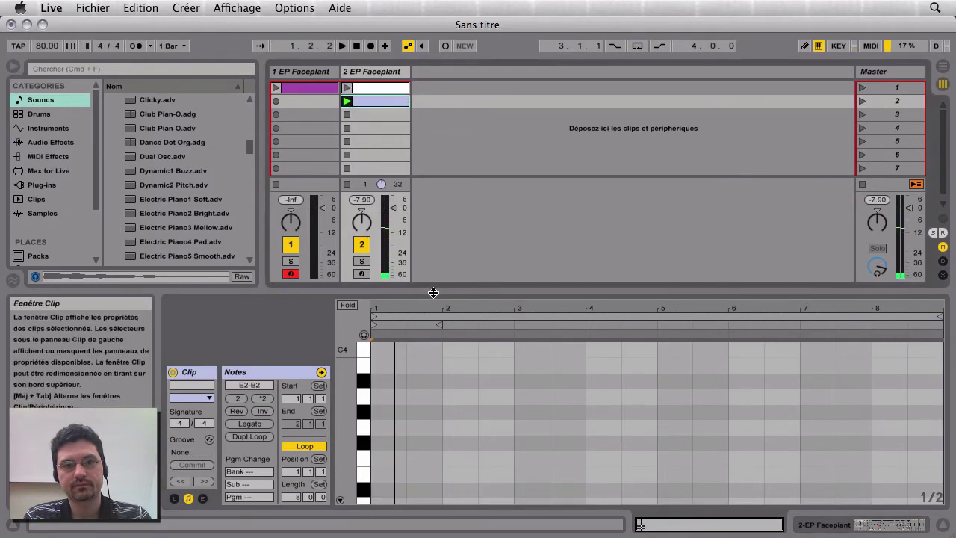
left_click_drag(433, 292, 480, 6)
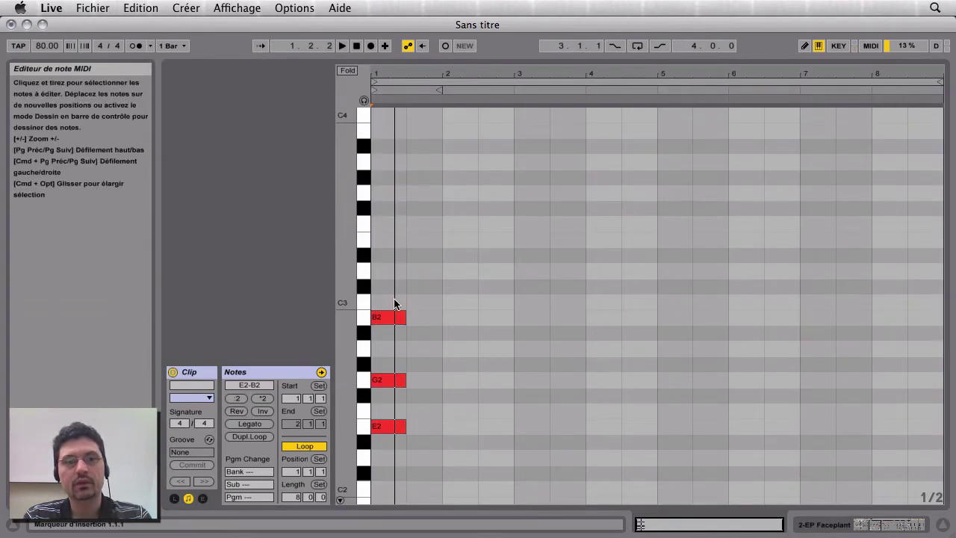
key("space")
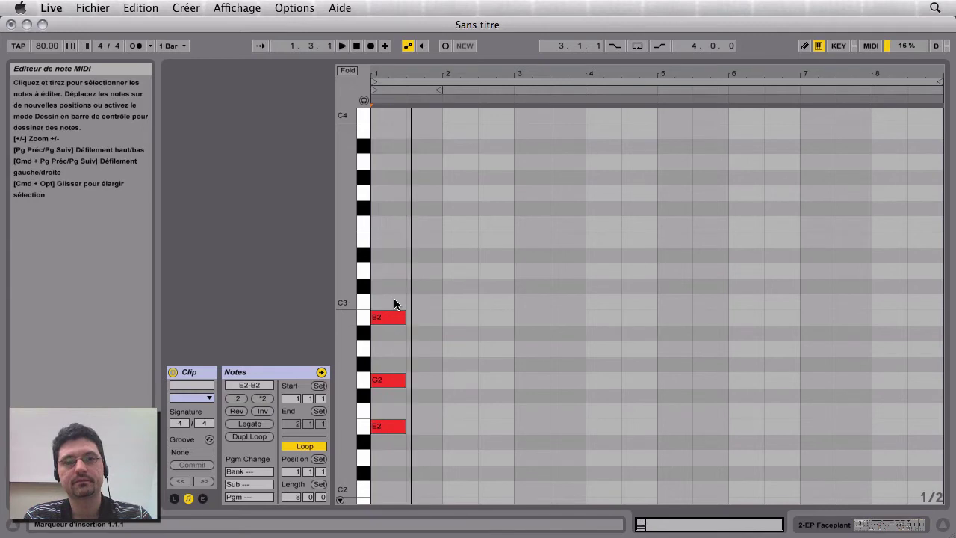
Add a second chord at beat 1.3 with notes G2, B2 and D3, and play it
left_click_drag(388, 452, 403, 284)
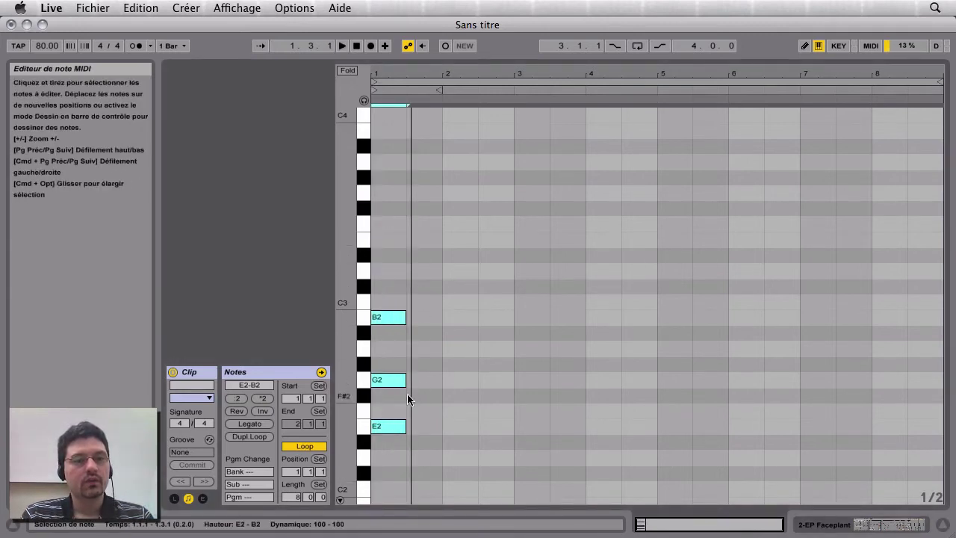
left_click_drag(379, 452, 379, 287)
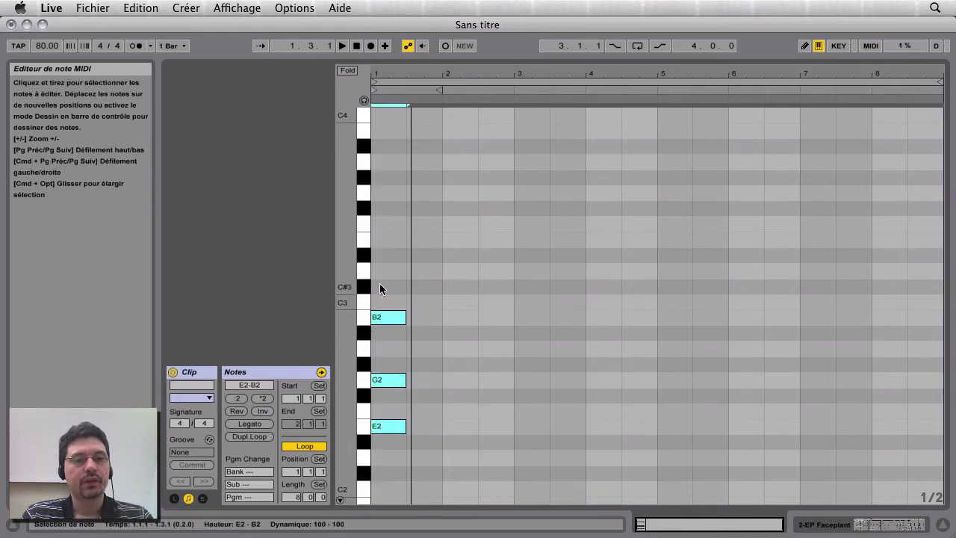
double_click(421, 379)
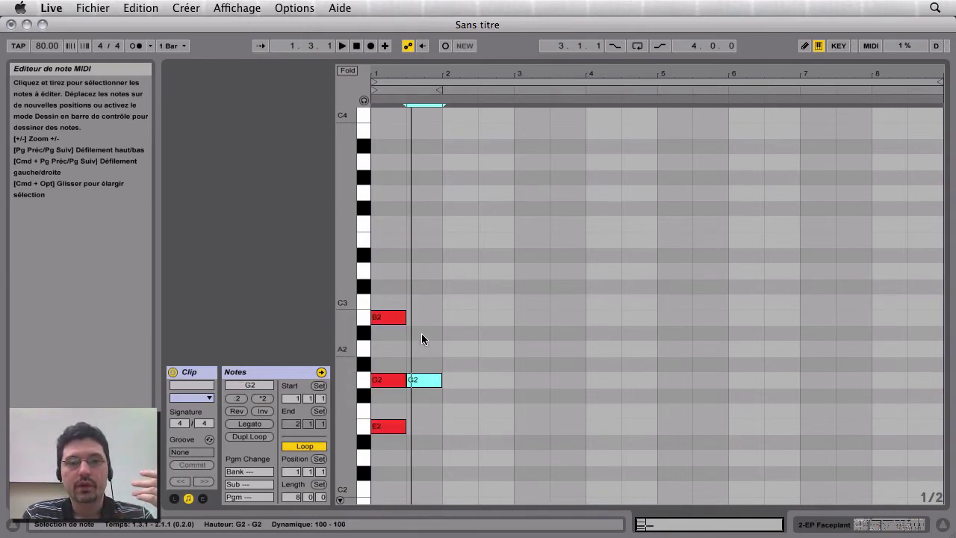
left_click(421, 316)
double_click(421, 317)
double_click(422, 270)
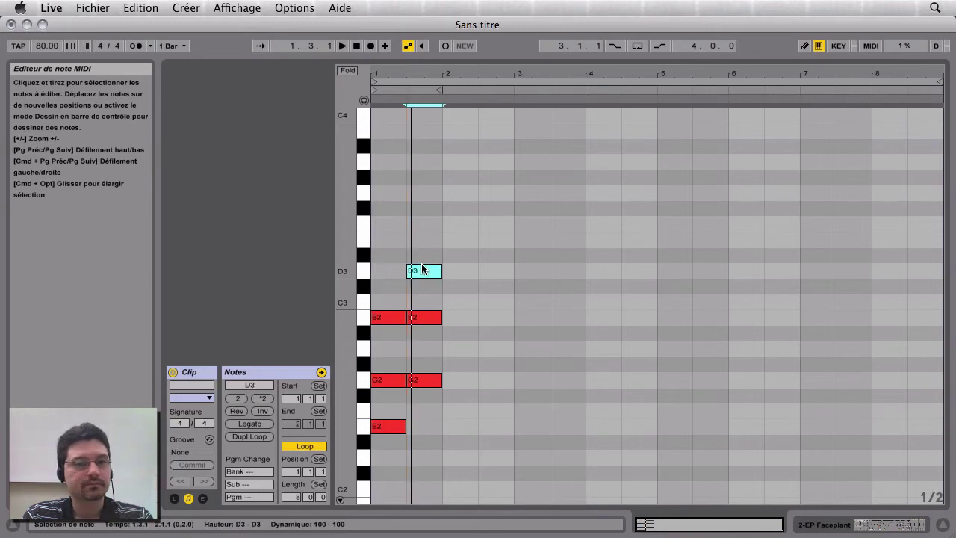
key("space")
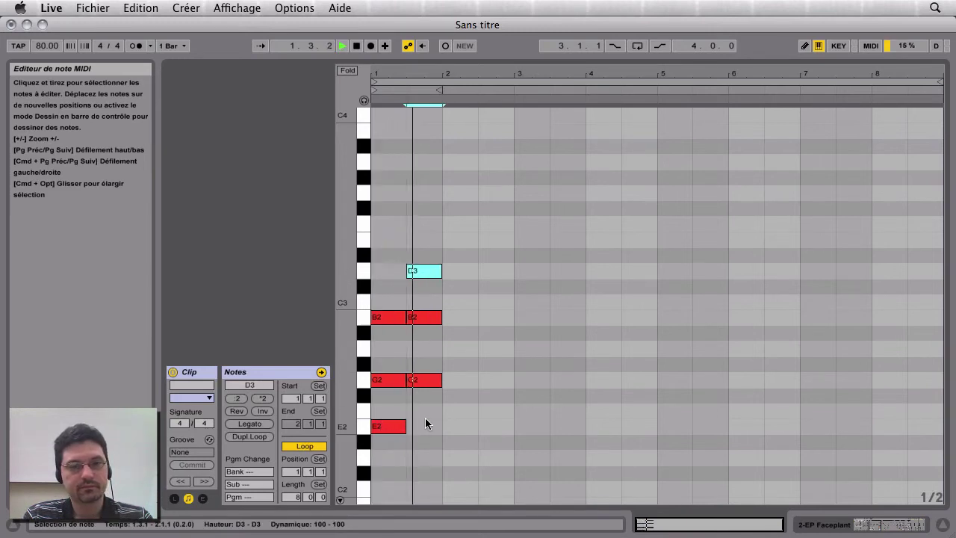
key("space")
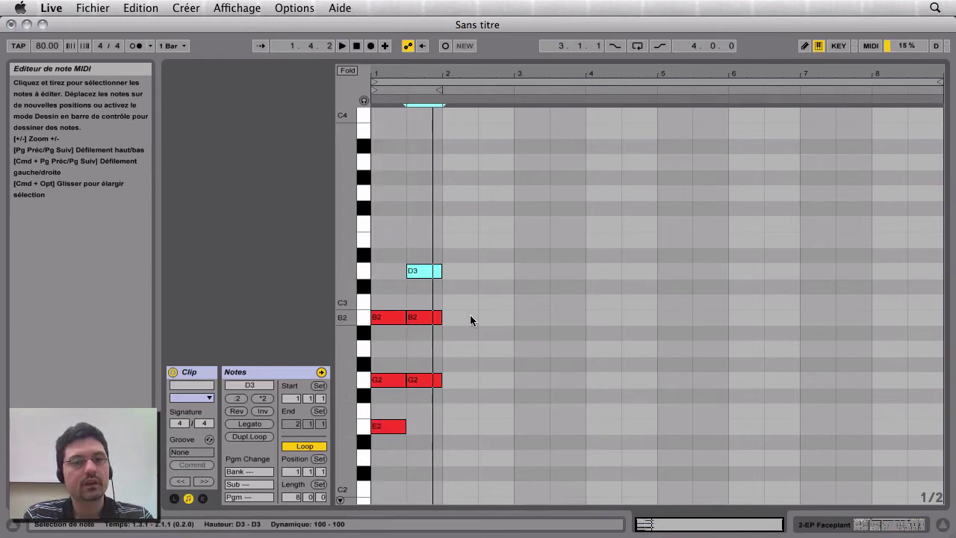
Add a third chord at bar 2 with notes A2, C#3 and E3, and play it
left_click_drag(397, 454, 386, 308)
left_click_drag(419, 409, 440, 200)
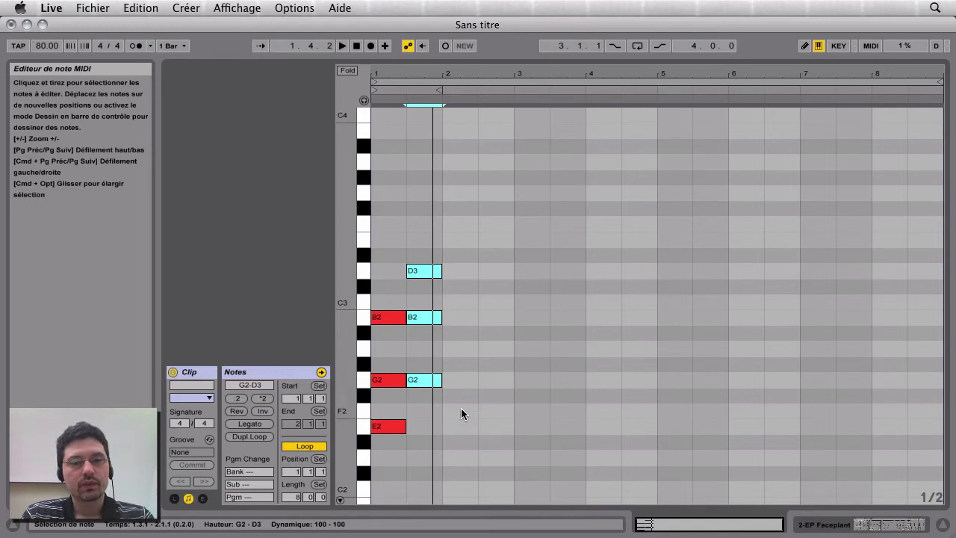
double_click(462, 349)
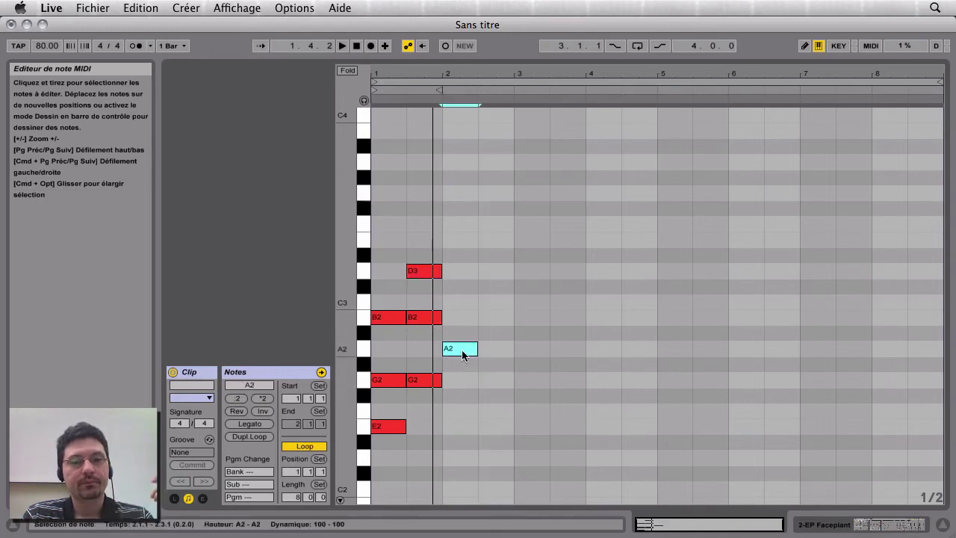
double_click(459, 285)
double_click(457, 241)
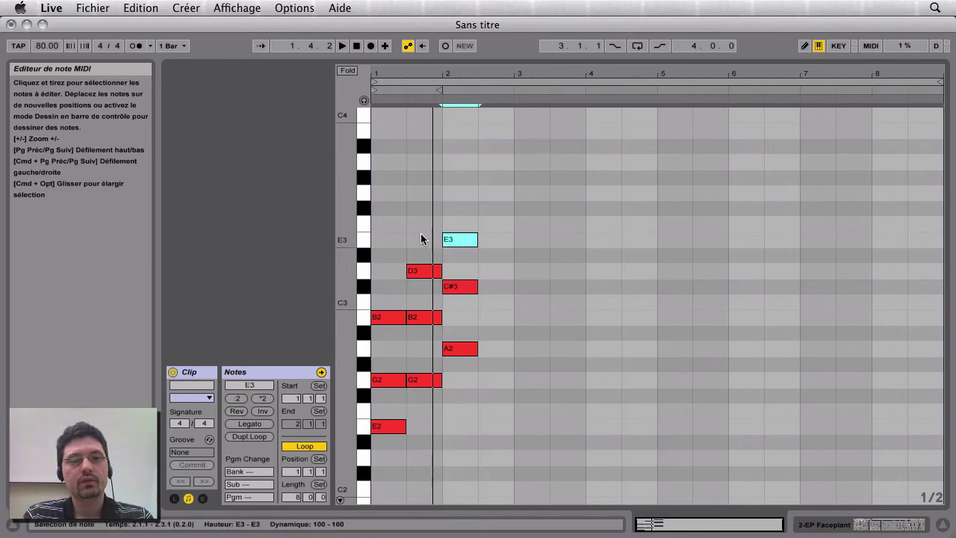
key("space")
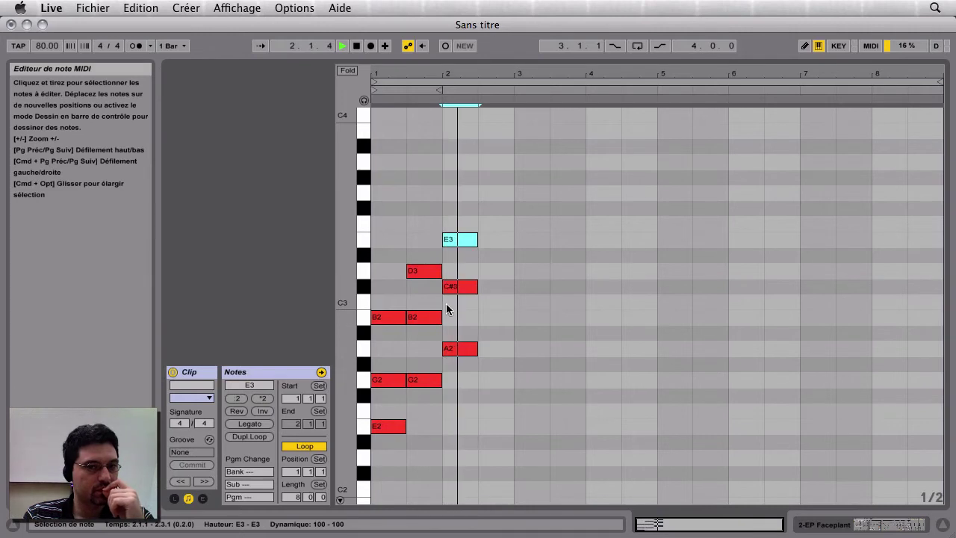
key("space")
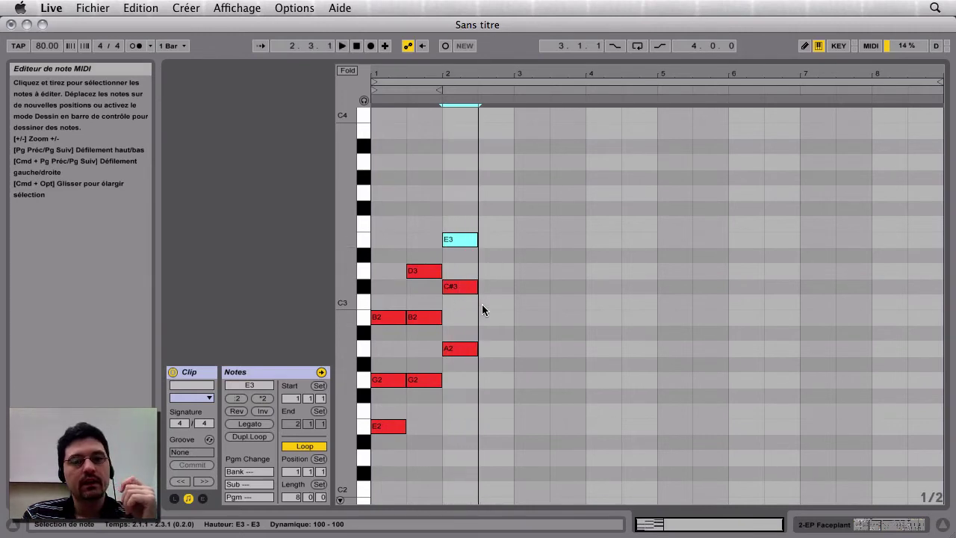
Add a fourth chord at beat 2.3 with notes D2, F#2 and A2, and play all four chords from the start
double_click(489, 459)
double_click(487, 394)
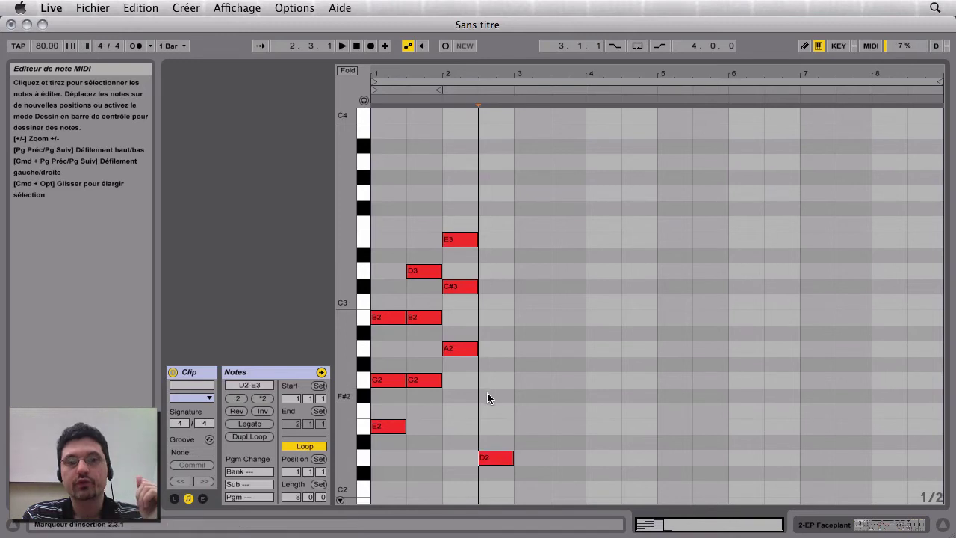
double_click(487, 349)
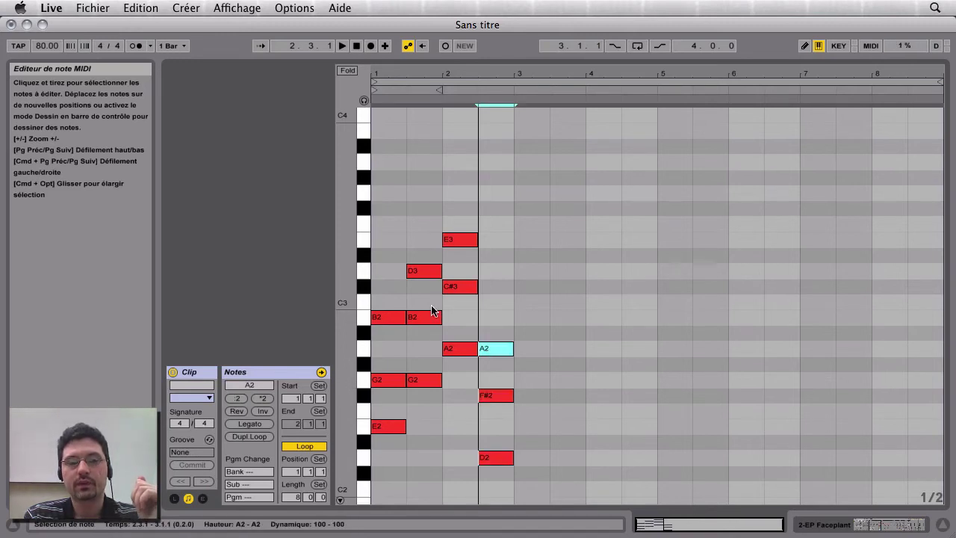
left_click(379, 184)
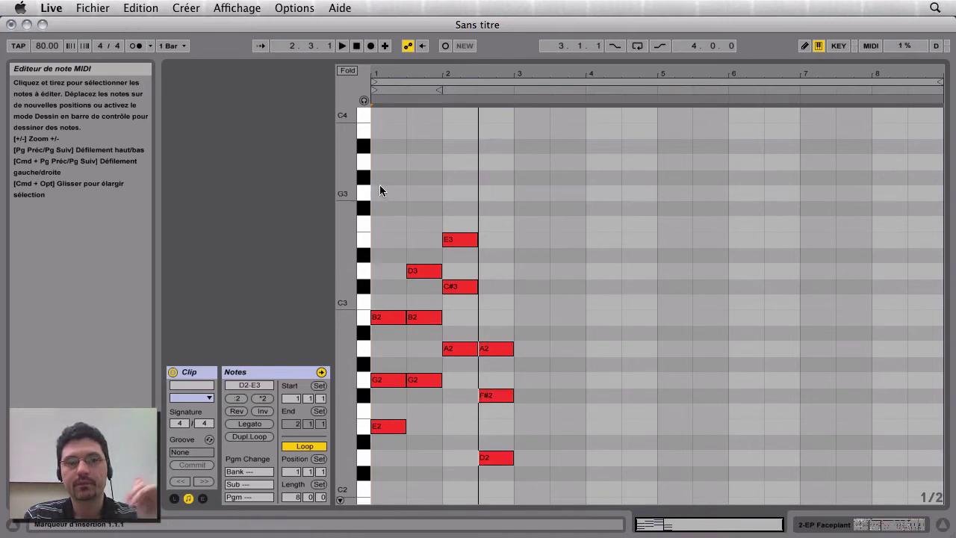
key("space")
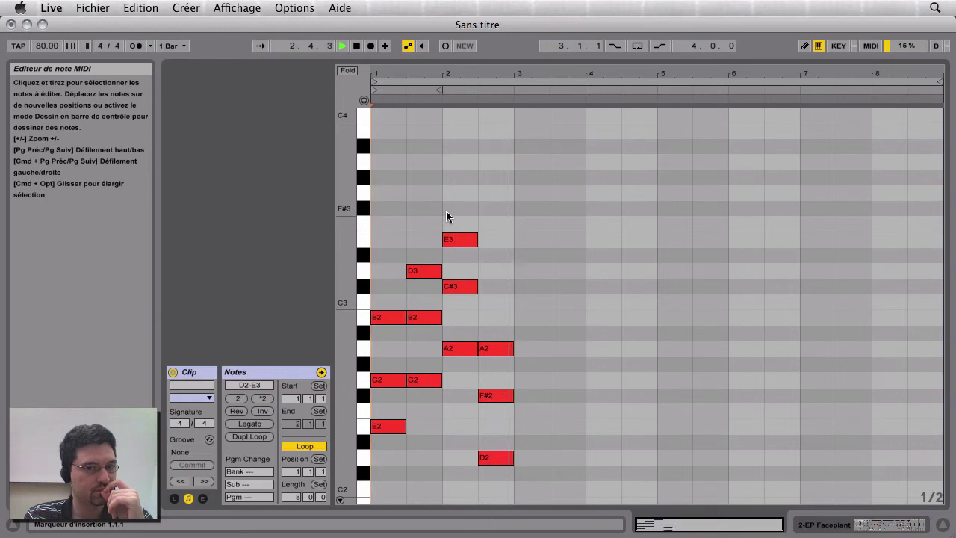
key("space")
Move the lowest note of the chord at beat 2.3 up one octave to D3
left_click(489, 457)
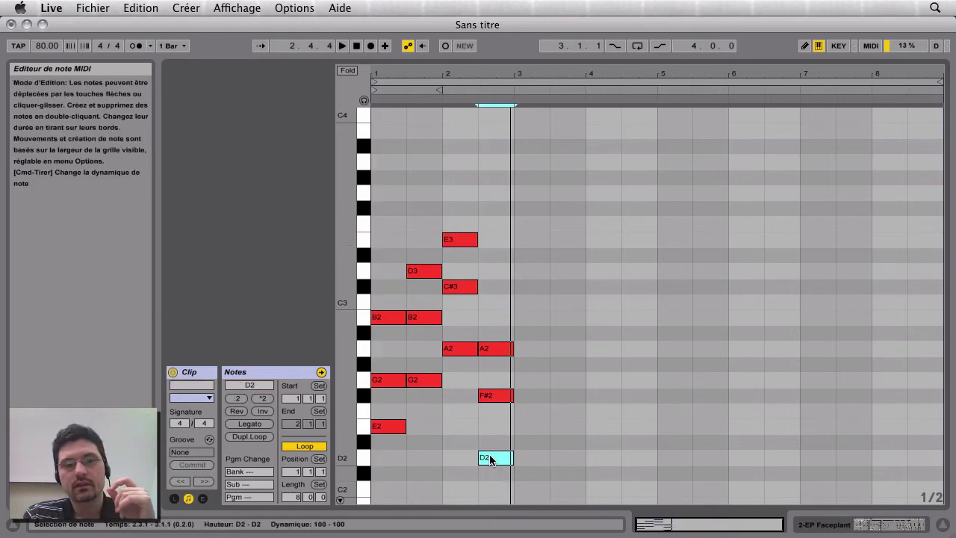
left_click_drag(489, 459, 496, 272)
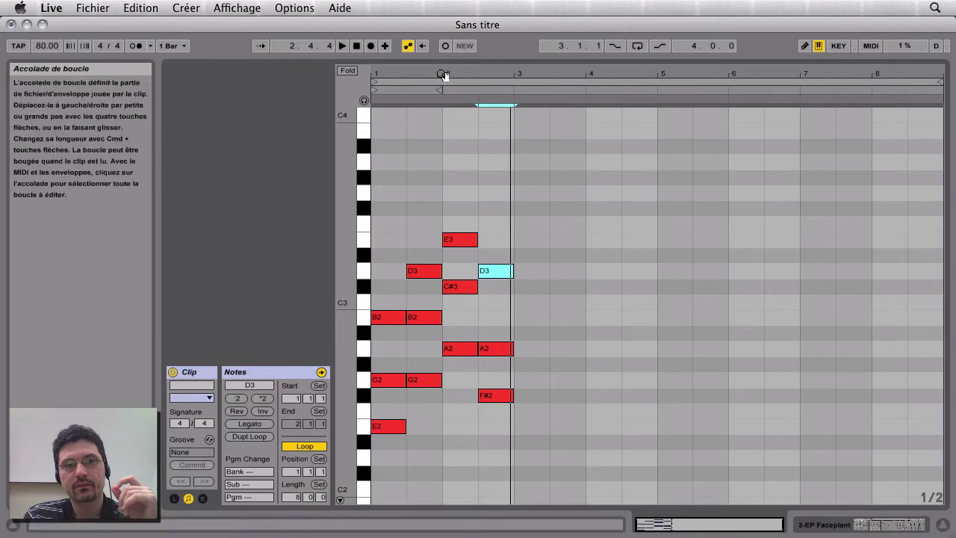
Play the last two chords from bar 2, stop playback and return the insert marker to the clip start
left_click(437, 118)
key("space")
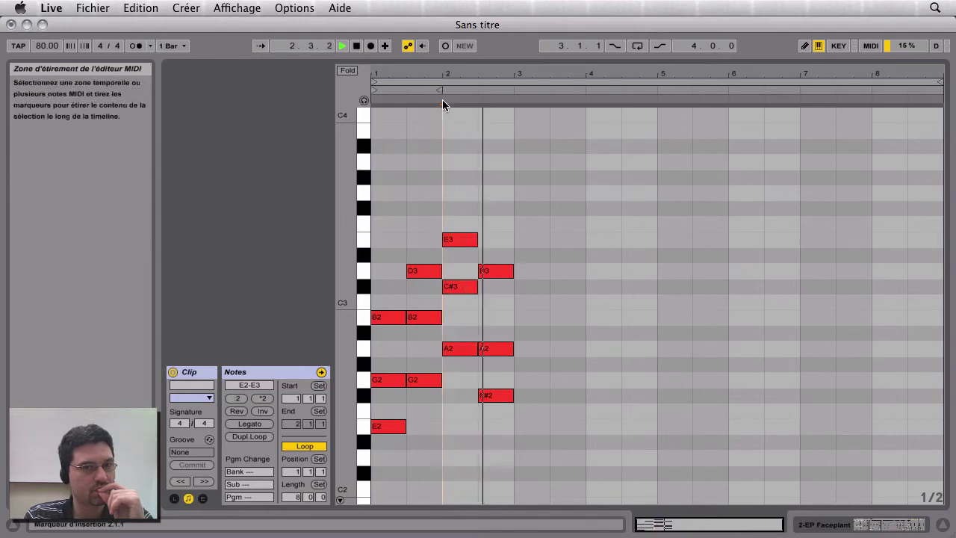
key("space")
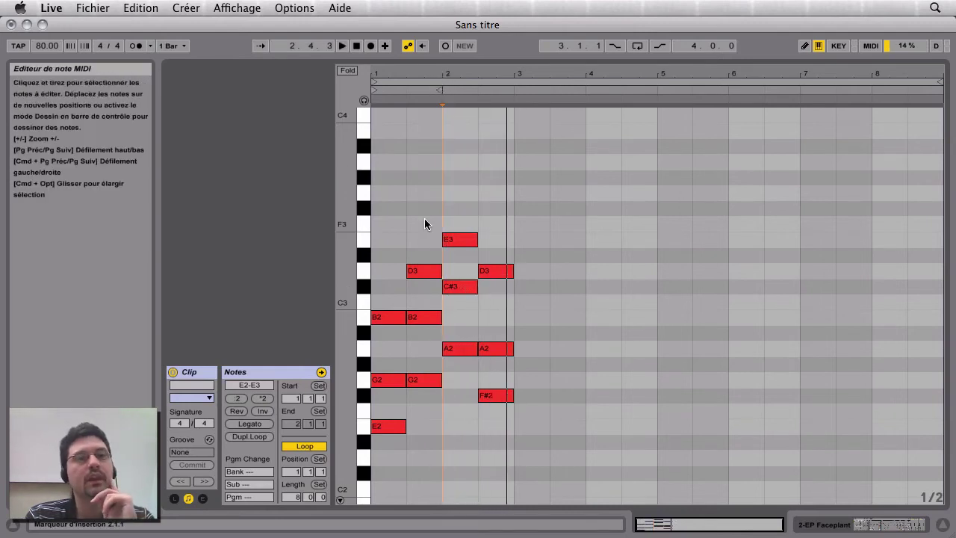
left_click(378, 184)
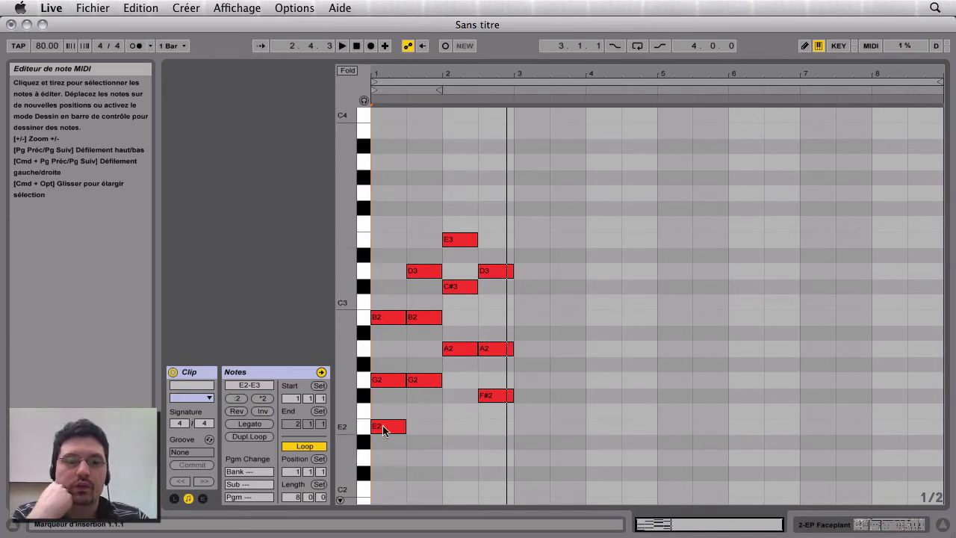
Examine the first three chords by selecting each one's notes in turn, and clear the selection
left_click_drag(387, 452, 387, 321)
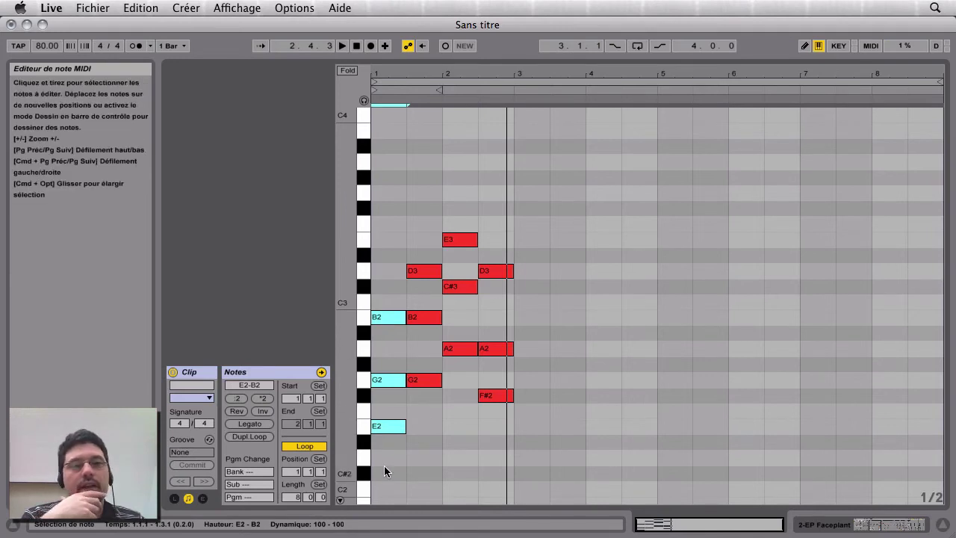
left_click_drag(383, 470, 393, 295)
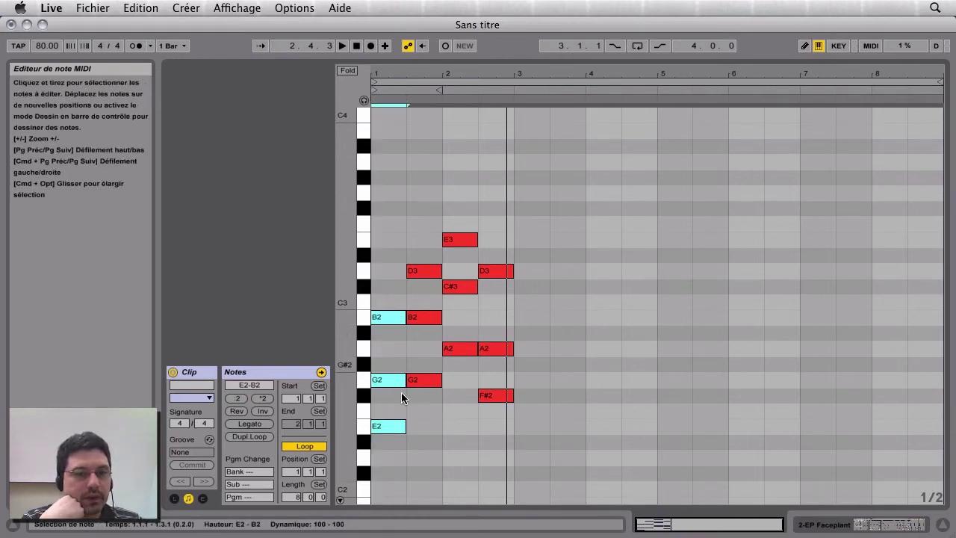
left_click_drag(417, 403, 416, 241)
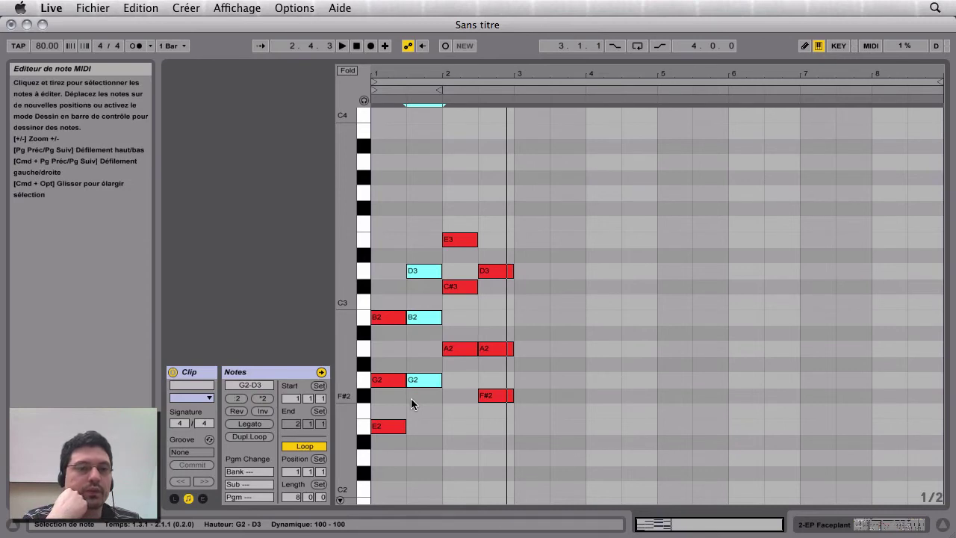
left_click_drag(452, 371, 450, 242)
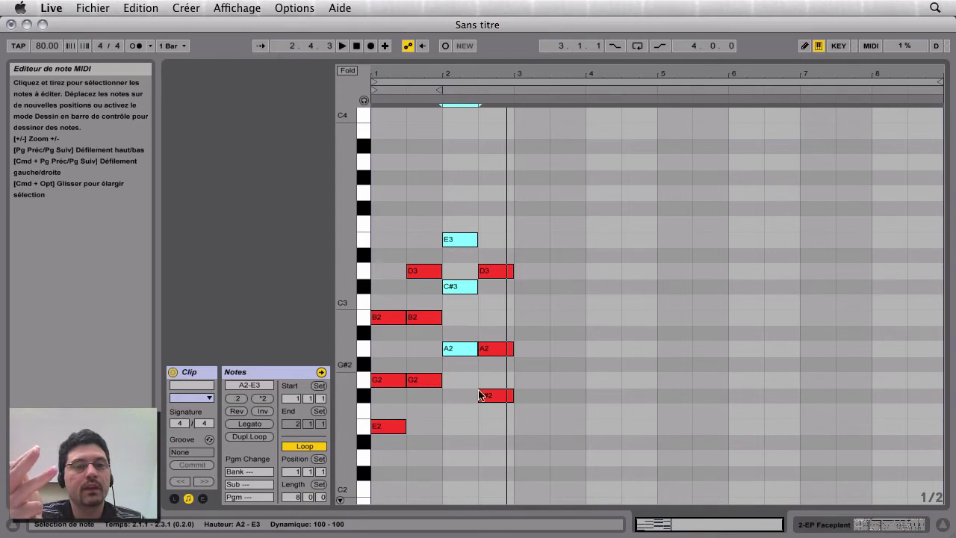
left_click(497, 429)
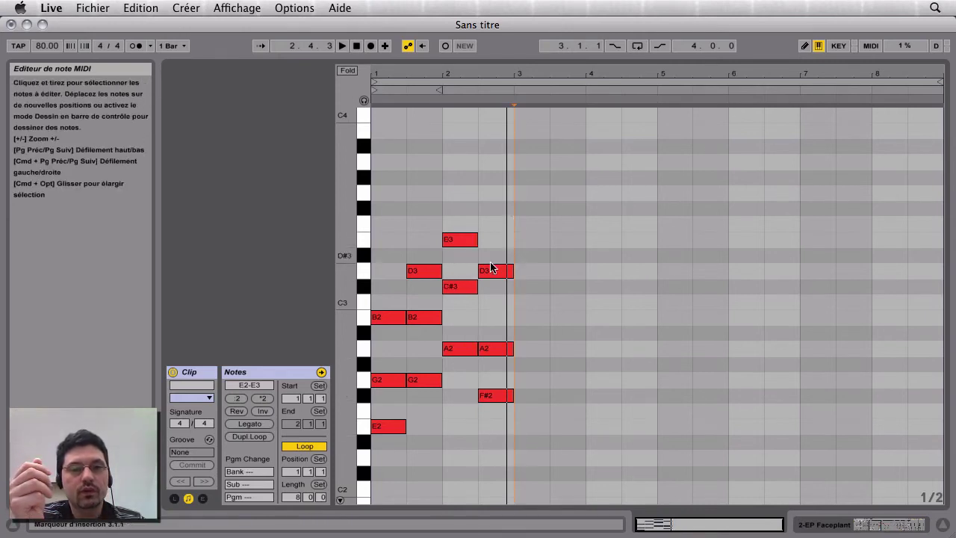
Move the top note of the chord at beat 2.3 down one octave to D2 and play the progression from the start
left_click_drag(486, 270, 480, 460)
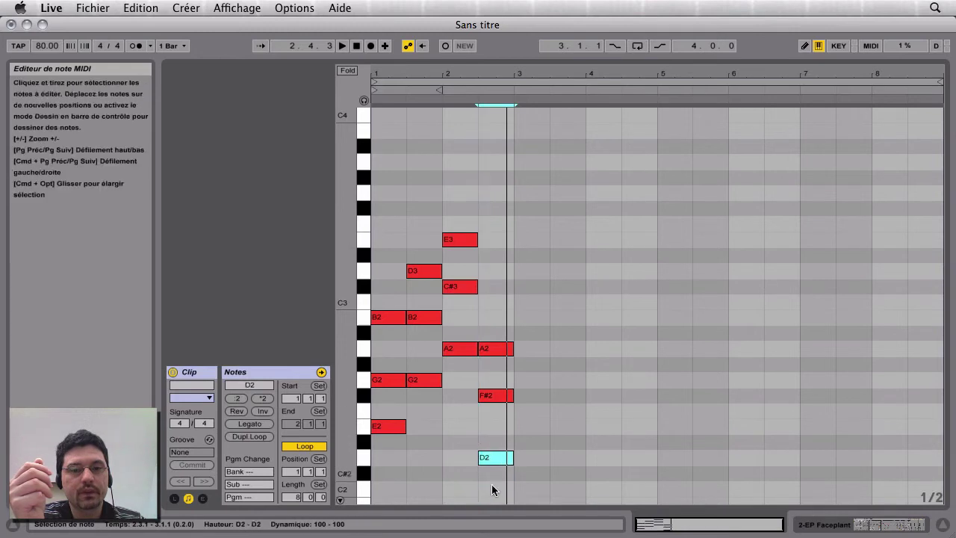
left_click_drag(498, 378, 491, 326)
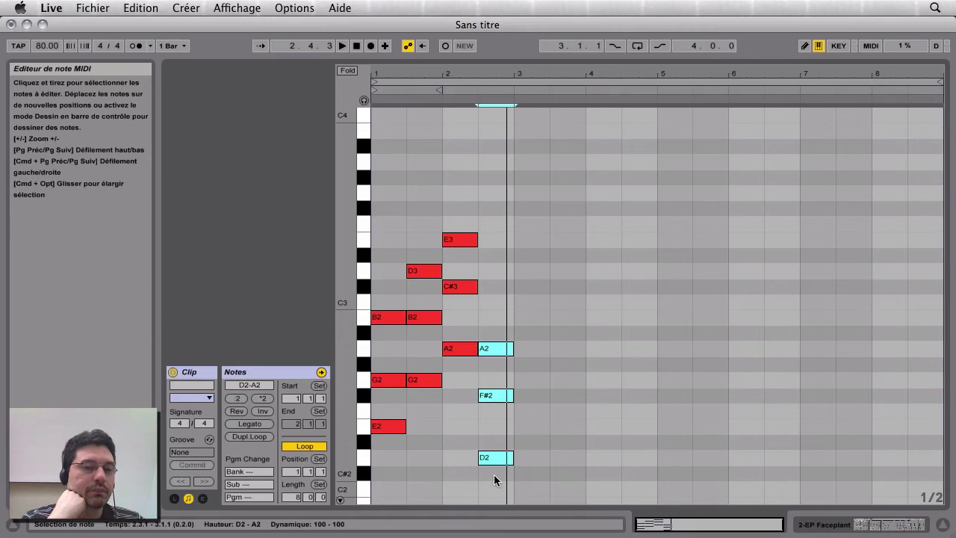
left_click_drag(494, 467, 490, 340)
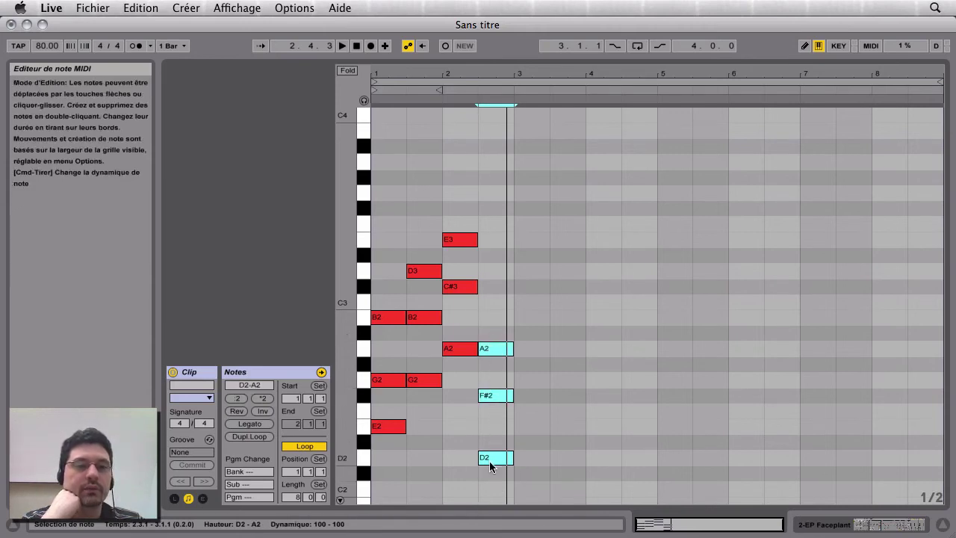
left_click(465, 433)
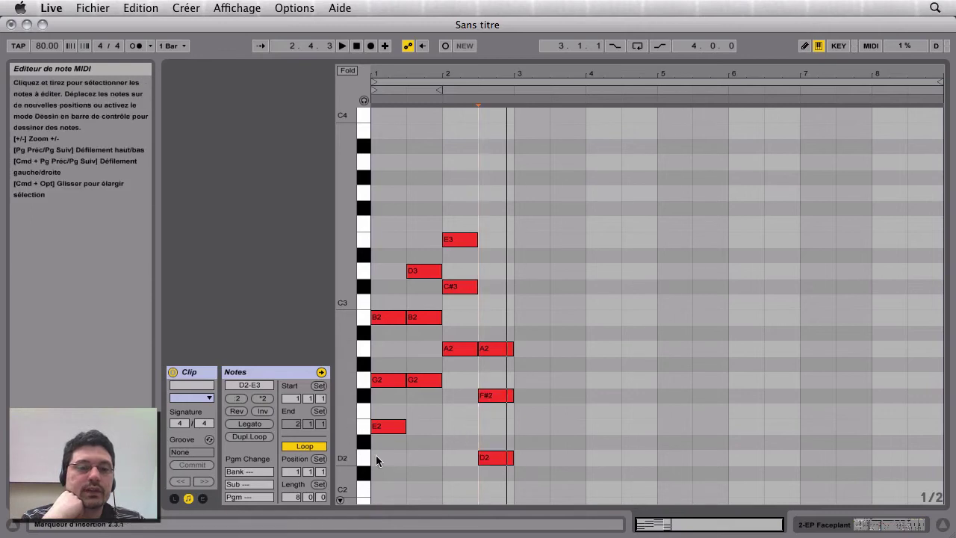
key("space")
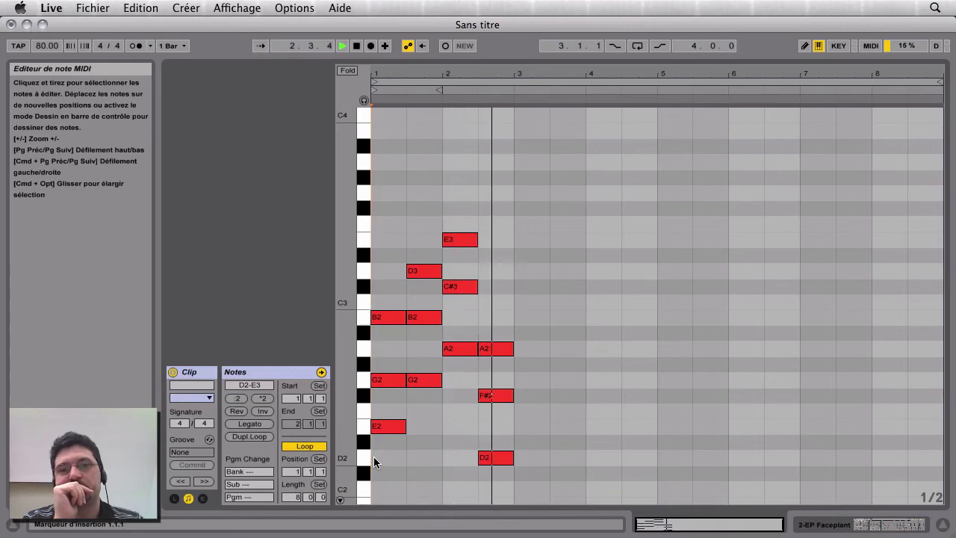
key("space")
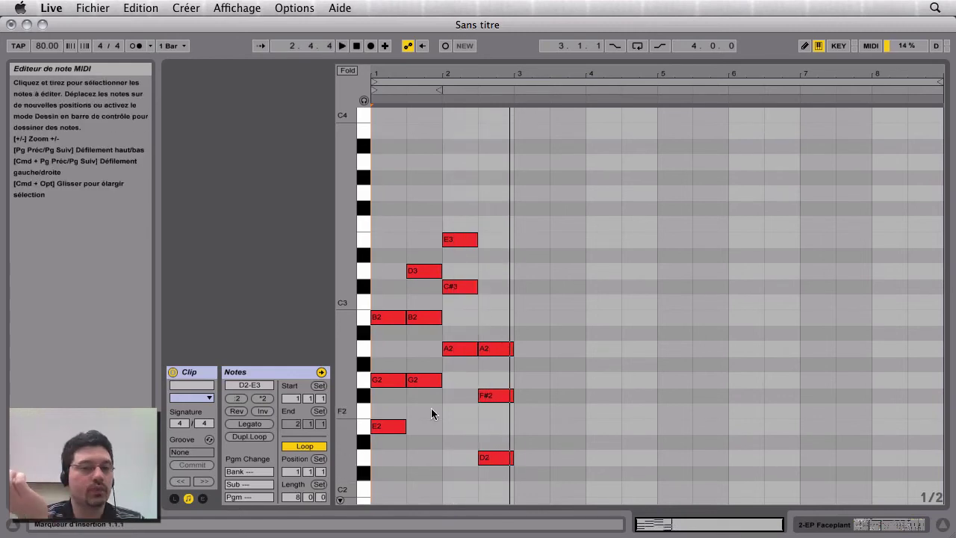
Return the D2 note at beat 2.3 to D3 and play the progression again
left_click(493, 452)
left_click_drag(493, 445, 506, 277)
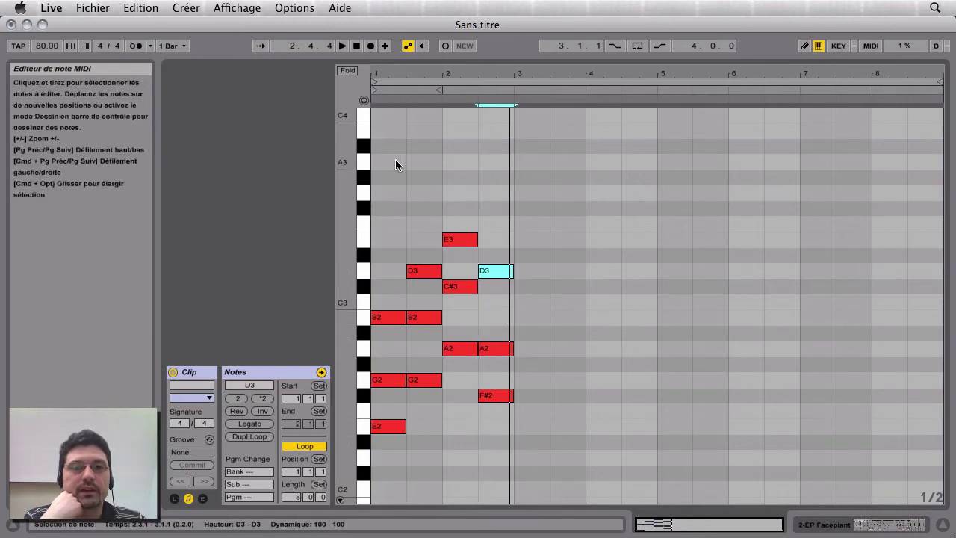
key("space")
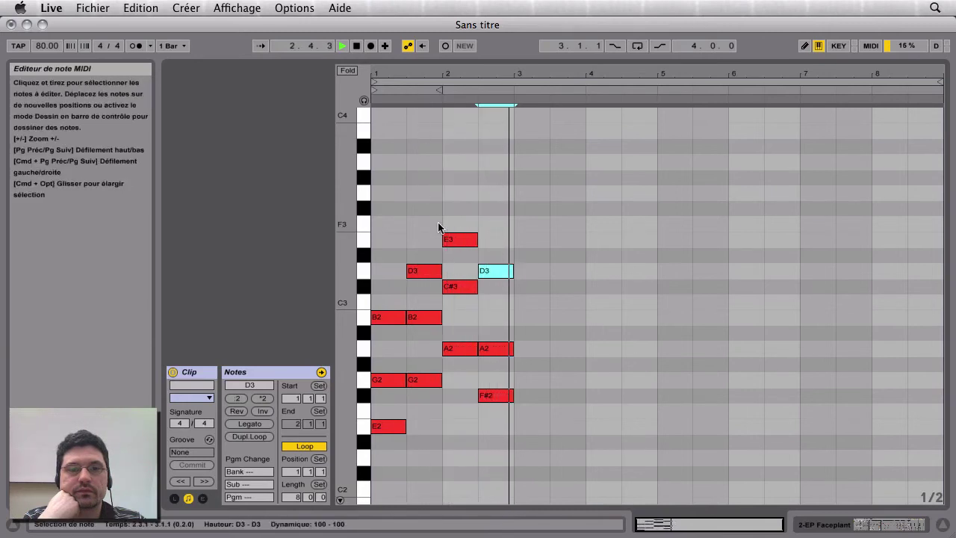
key("space")
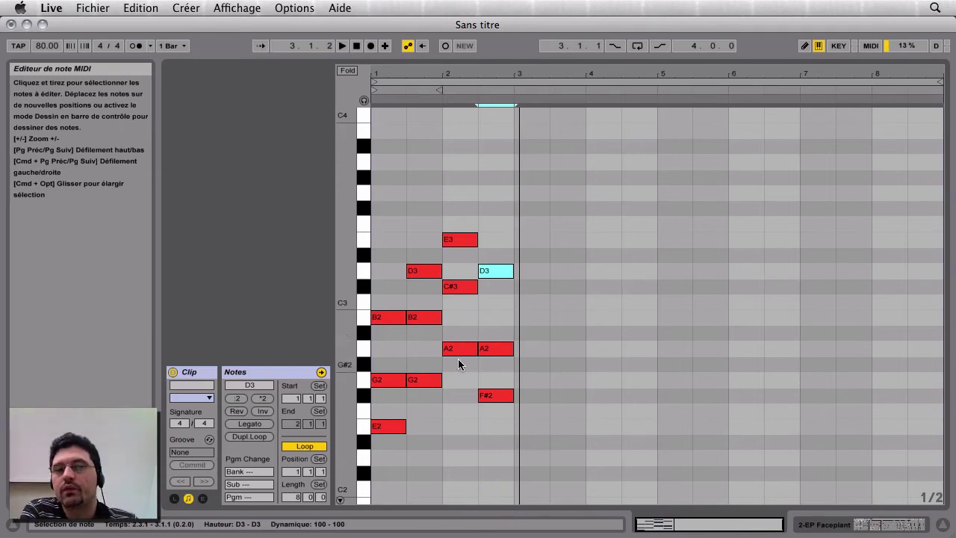
Shift the chord at beat 2.3 to bar 3 and the chord at bar 2 to beat 2.3
left_click_drag(457, 358, 458, 219)
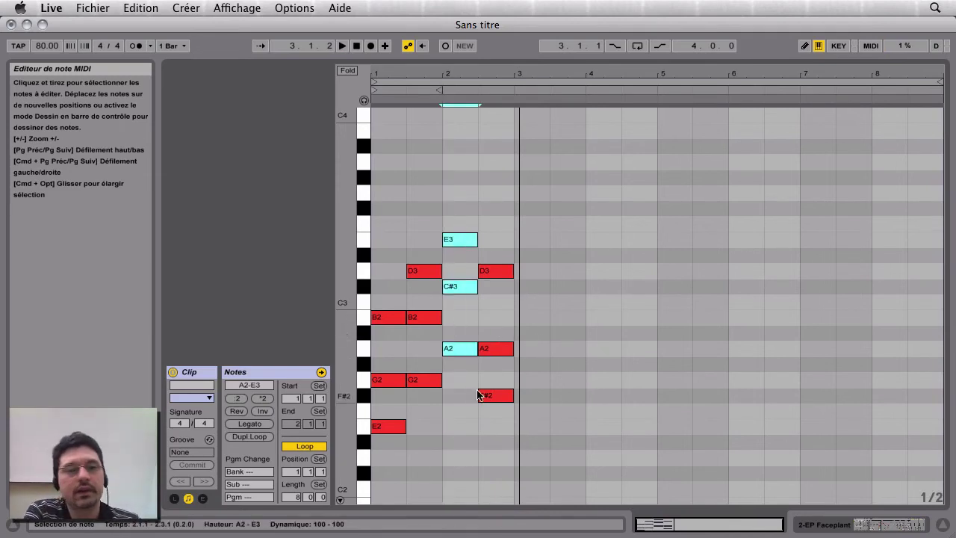
left_click_drag(494, 421, 500, 269)
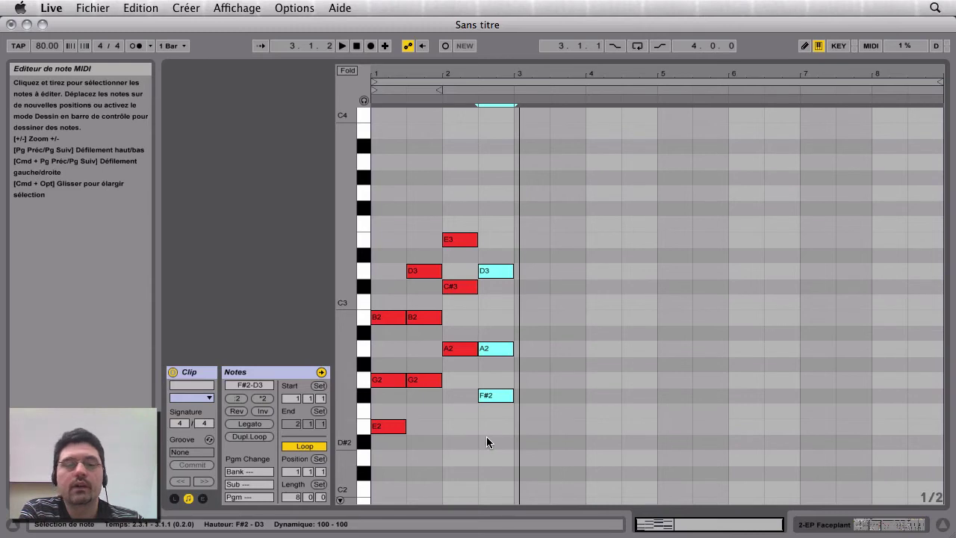
left_click_drag(497, 418, 535, 272)
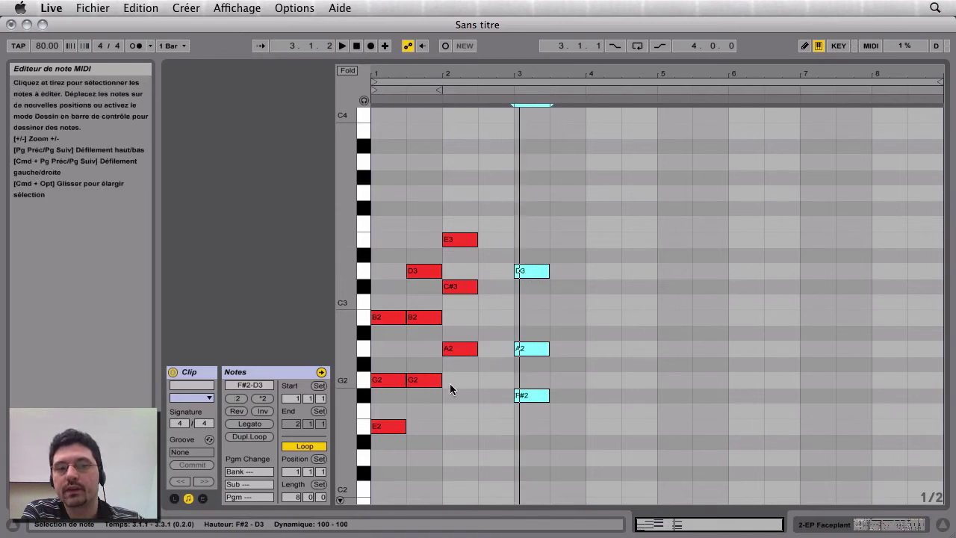
left_click_drag(450, 384, 495, 247)
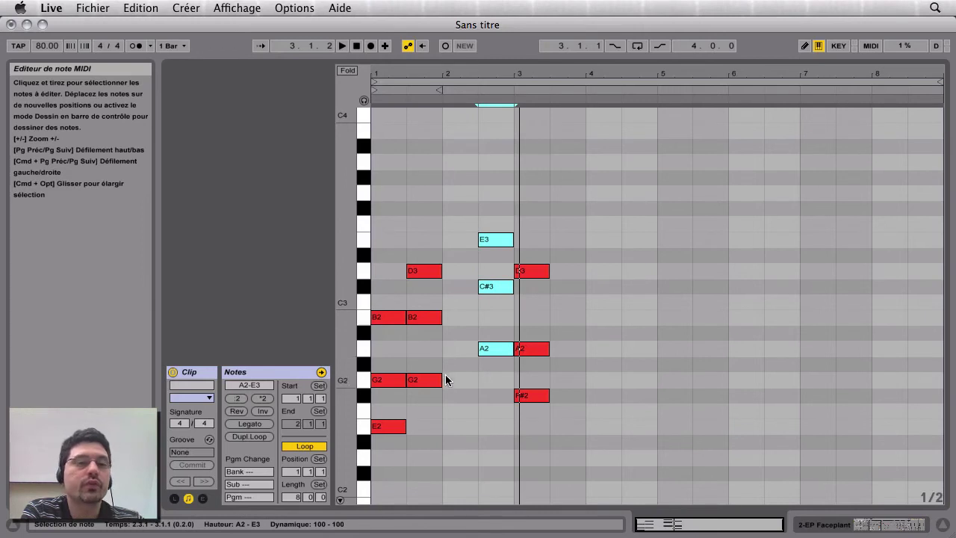
Add a chord in the gap at bar 2 with notes F#2, A2 and C#3
double_click(448, 396)
double_click(454, 348)
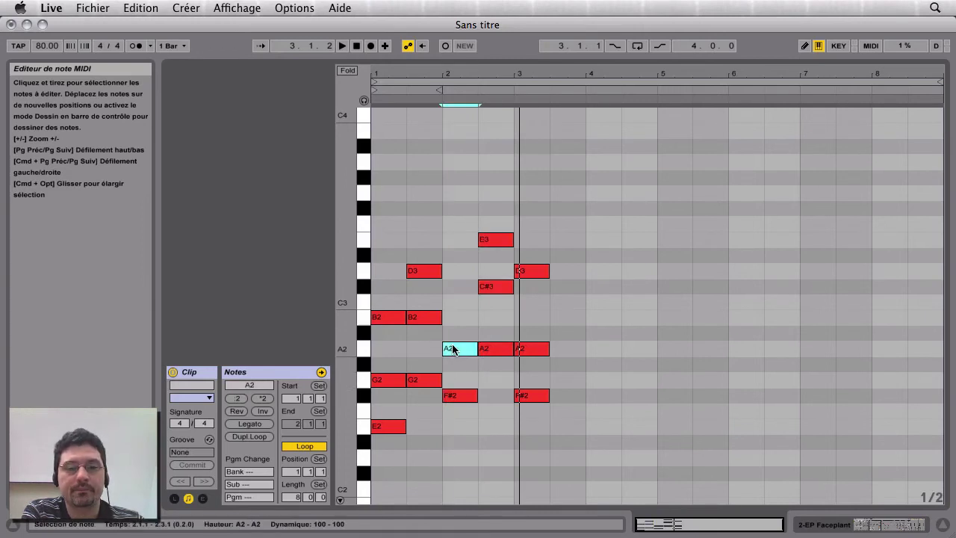
double_click(462, 286)
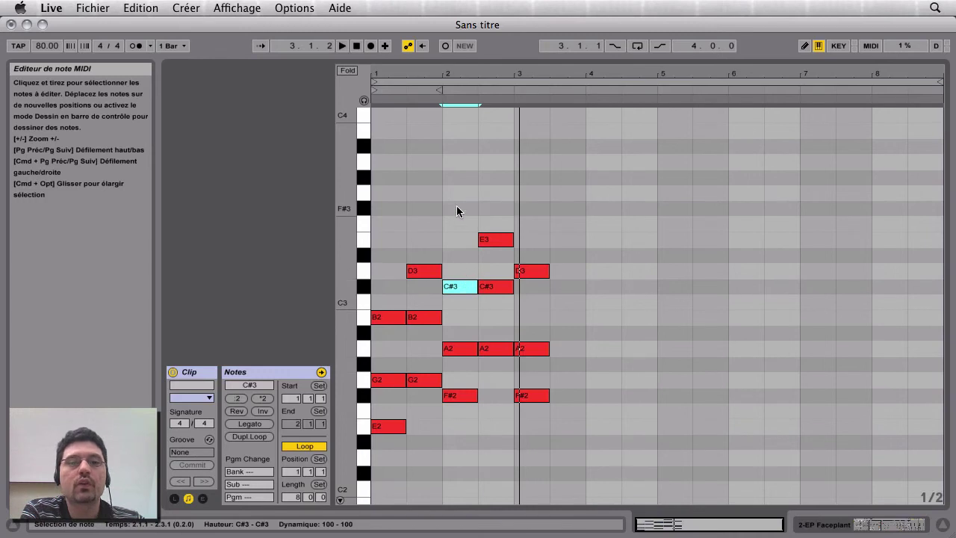
left_click(376, 178)
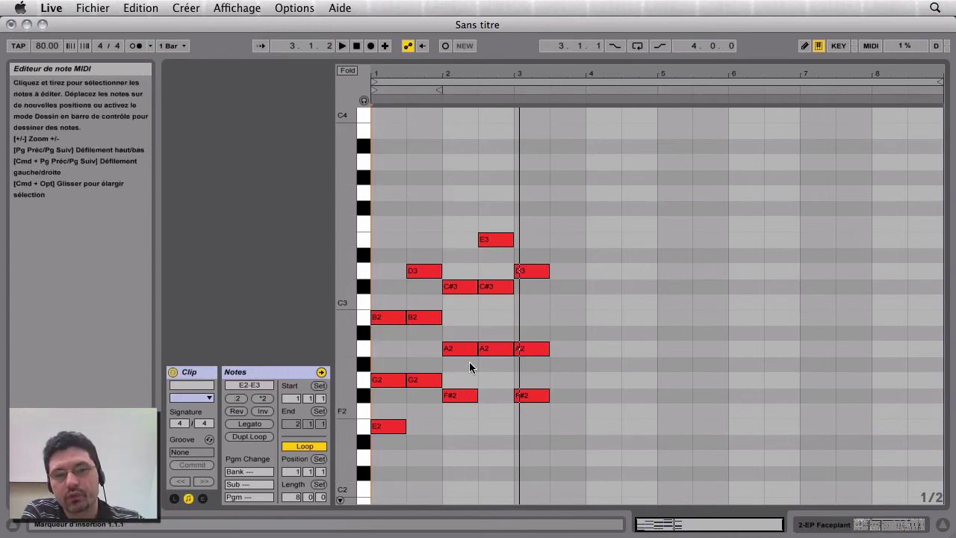
Examine the chords at bar 3, beat 2.3 and bar 2 by selecting each one in turn
left_click_drag(526, 410, 543, 273)
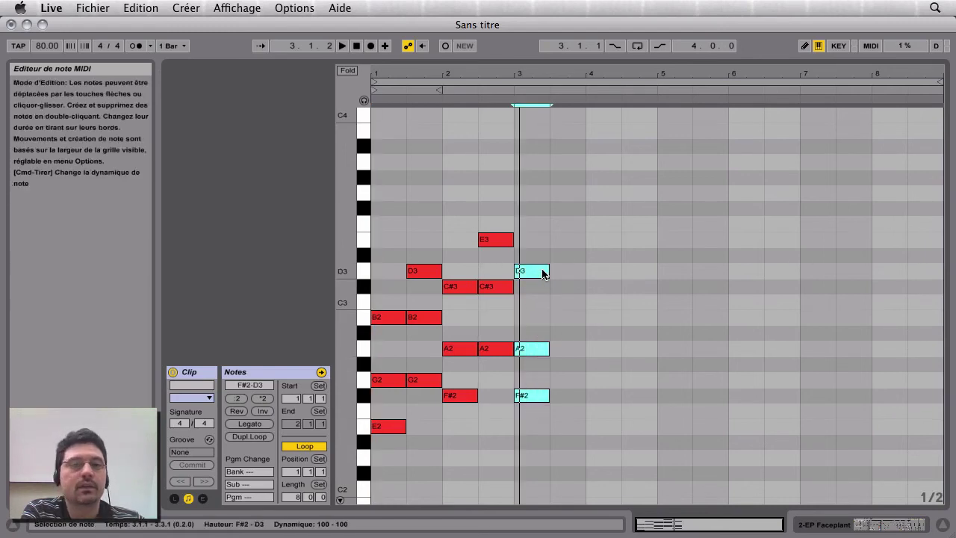
left_click_drag(517, 198, 565, 197)
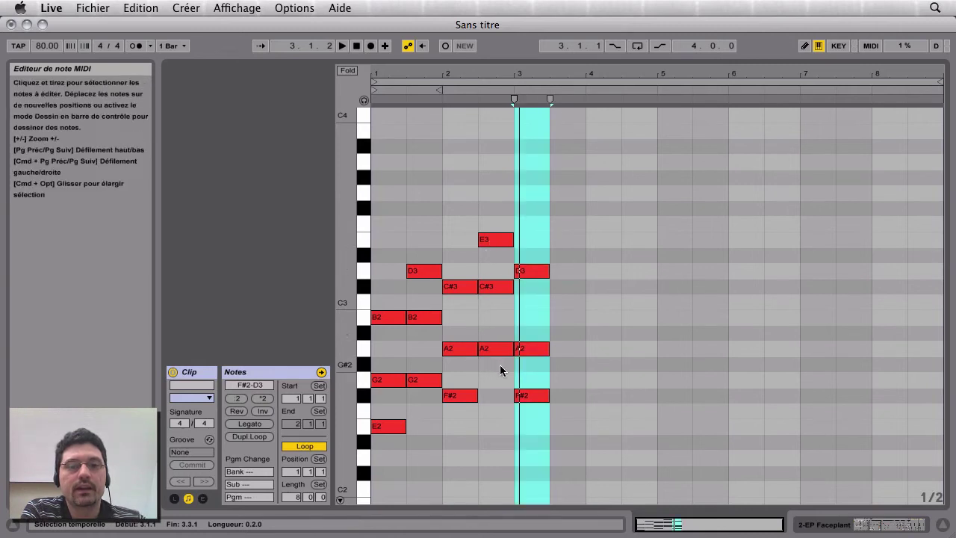
left_click_drag(500, 364, 497, 206)
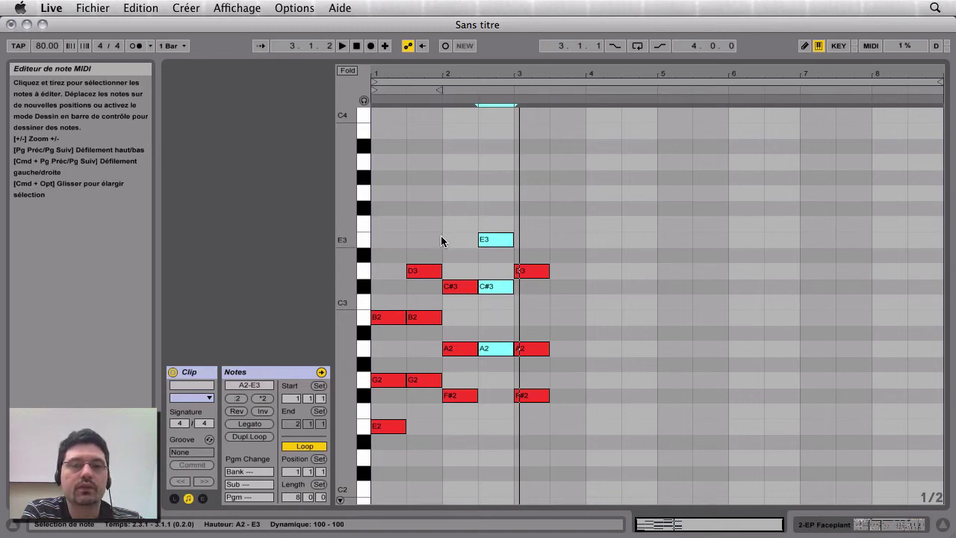
left_click(379, 238)
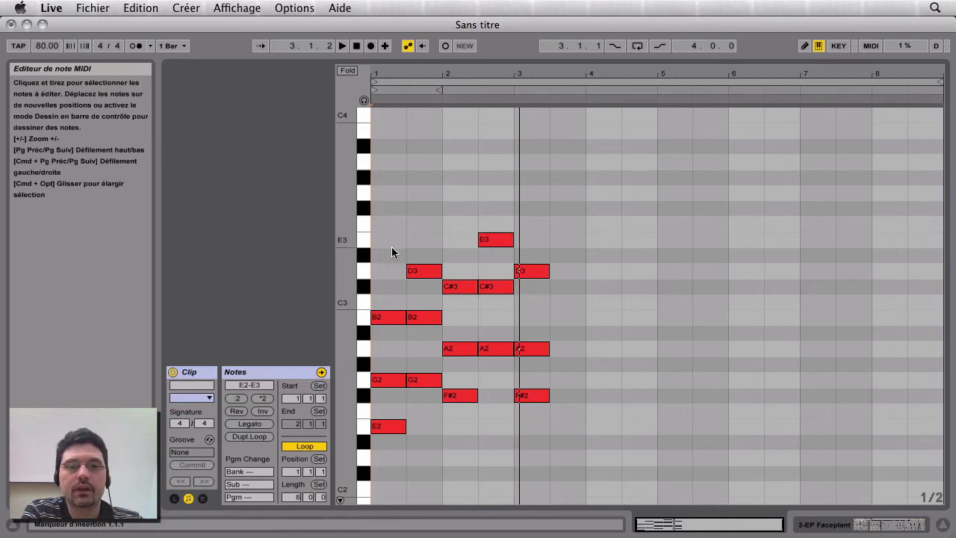
left_click(473, 439)
left_click_drag(464, 441, 455, 286)
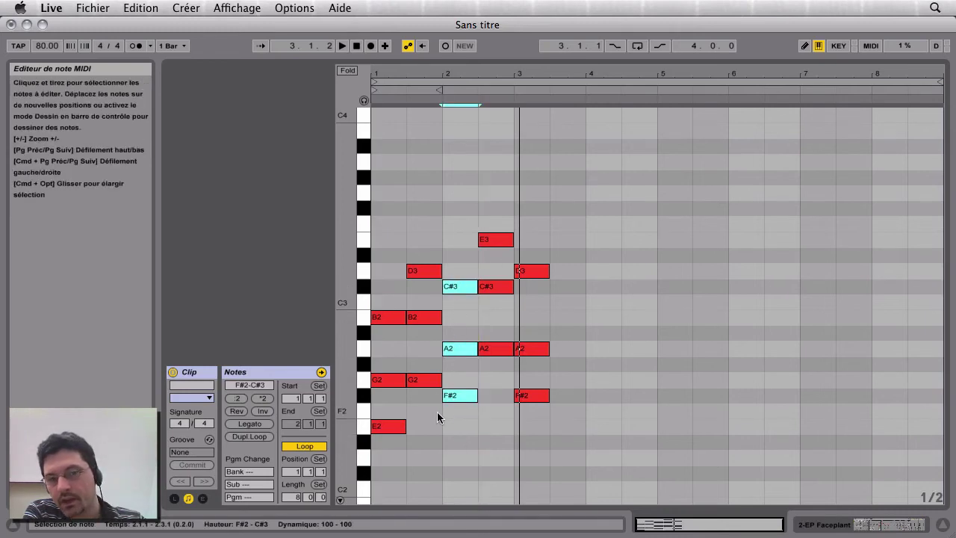
Play the five-chord progression from the start, stop it and select the chord at bar 3
left_click(378, 240)
key("space")
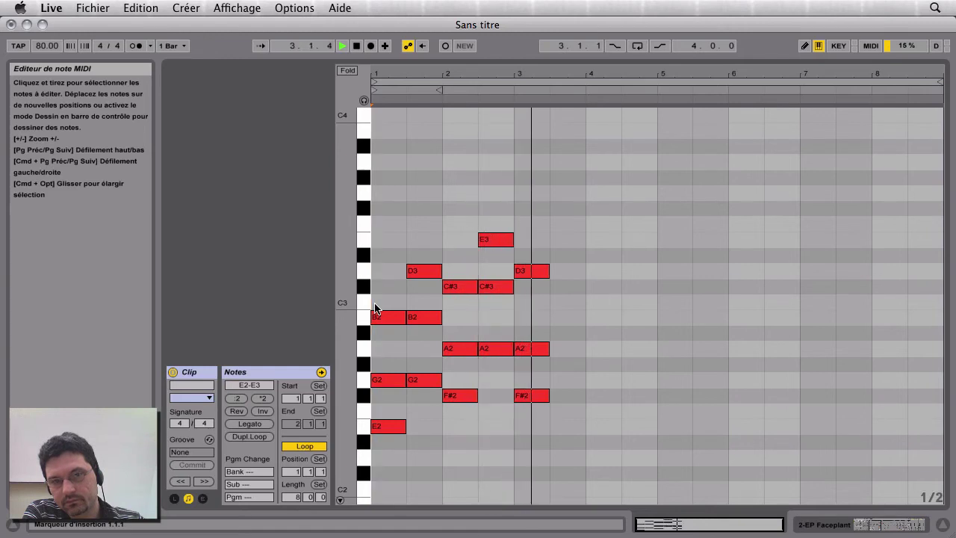
key("space")
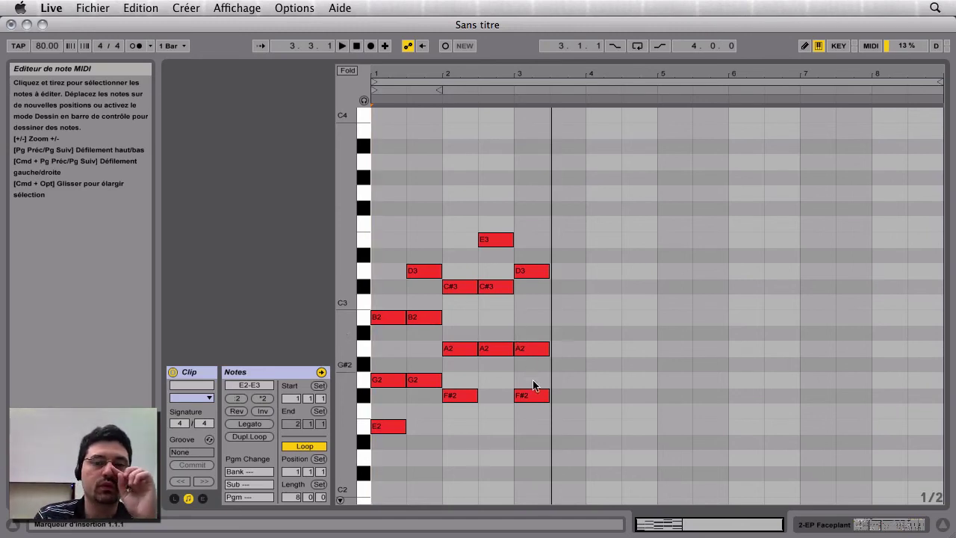
left_click_drag(534, 408, 557, 285)
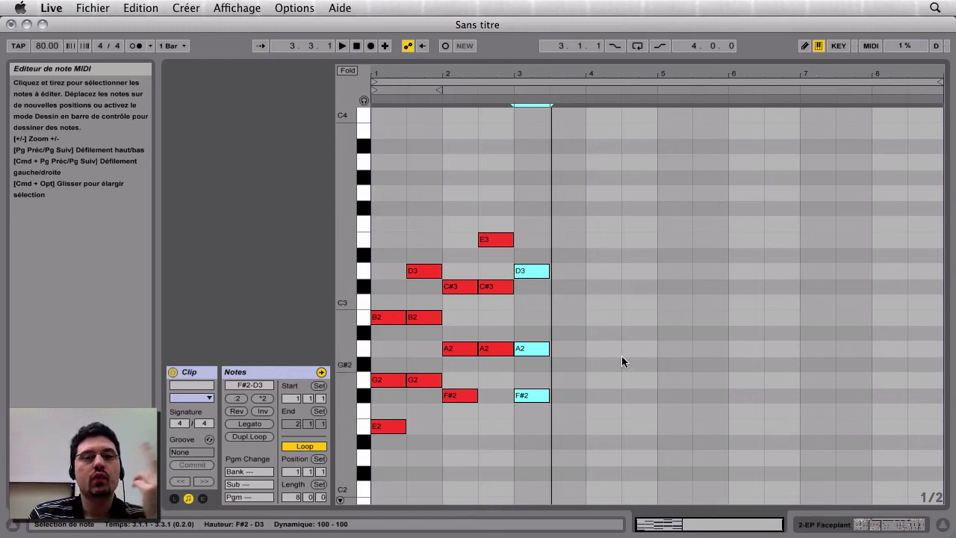
Draw an ascending D scale in half-bar notes from bar 4: D2, E2, F#2, G2, A2, B2, C#3 and D3
scroll(622, 356, "up", 1)
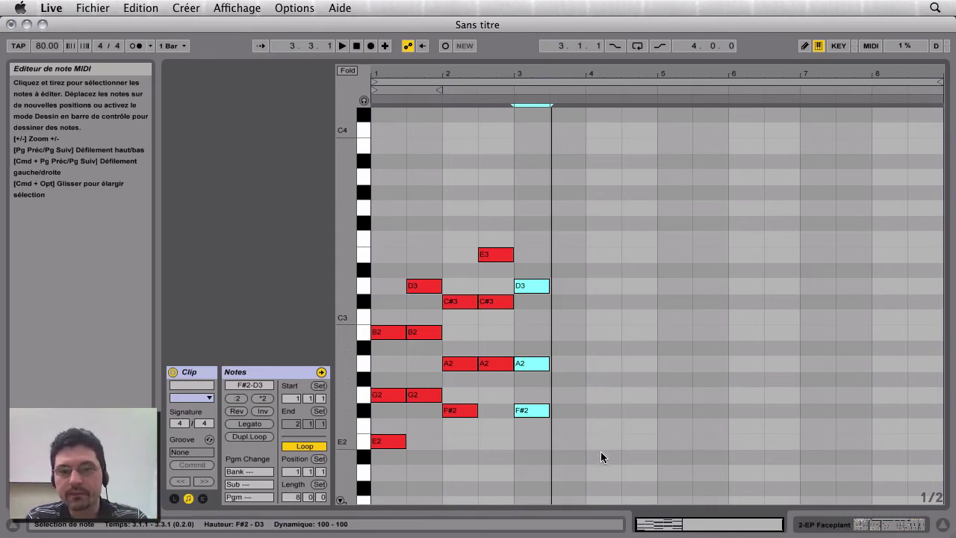
left_click(599, 470)
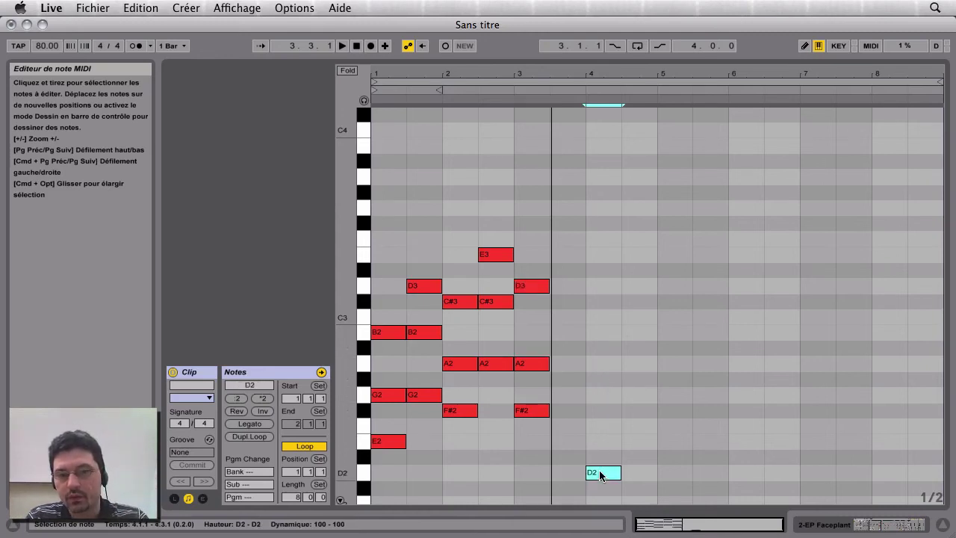
left_click(637, 439)
left_click(674, 411)
left_click(706, 395)
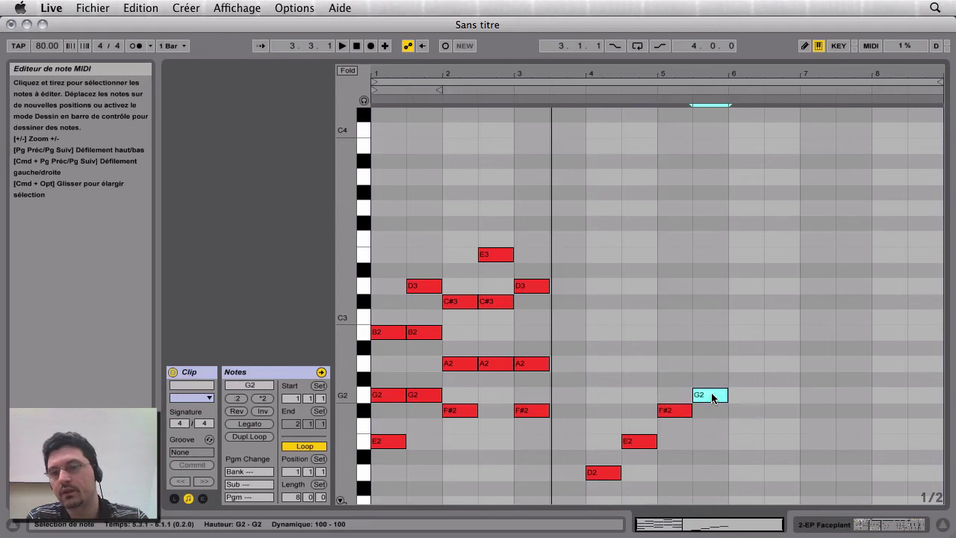
left_click(739, 364)
left_click(772, 332)
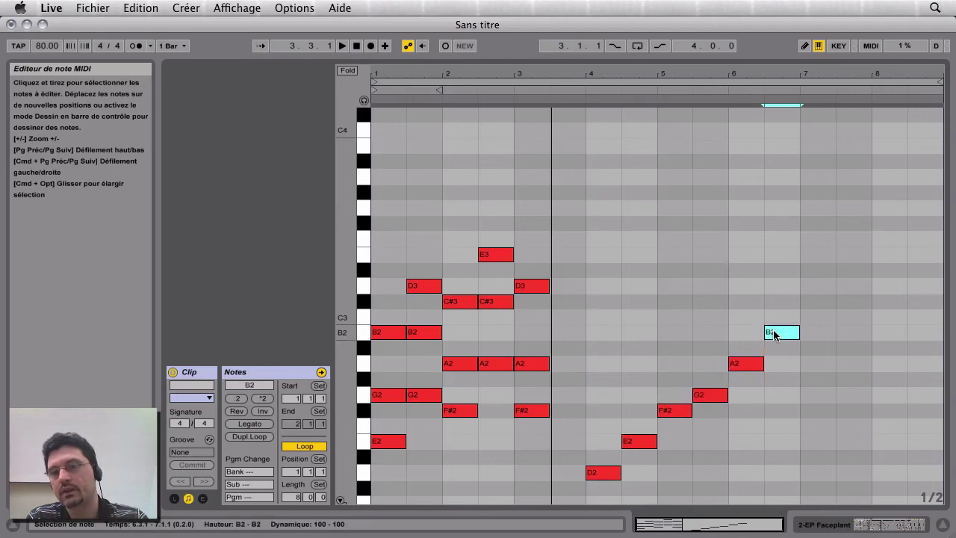
left_click(814, 301)
left_click(839, 285)
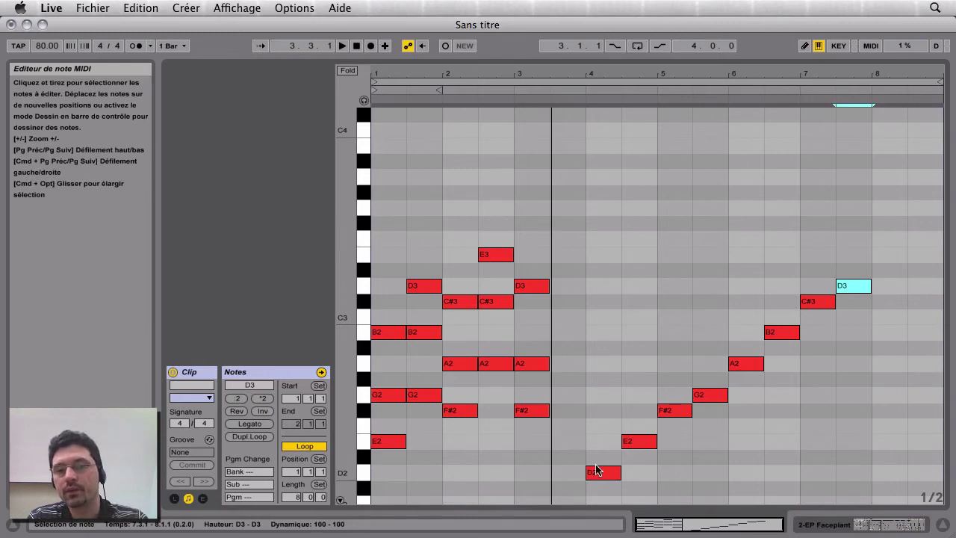
Audition the scale notes from E2 up to D3 one by one, adding a trial E3 at bar 8 and removing it
left_click(632, 443)
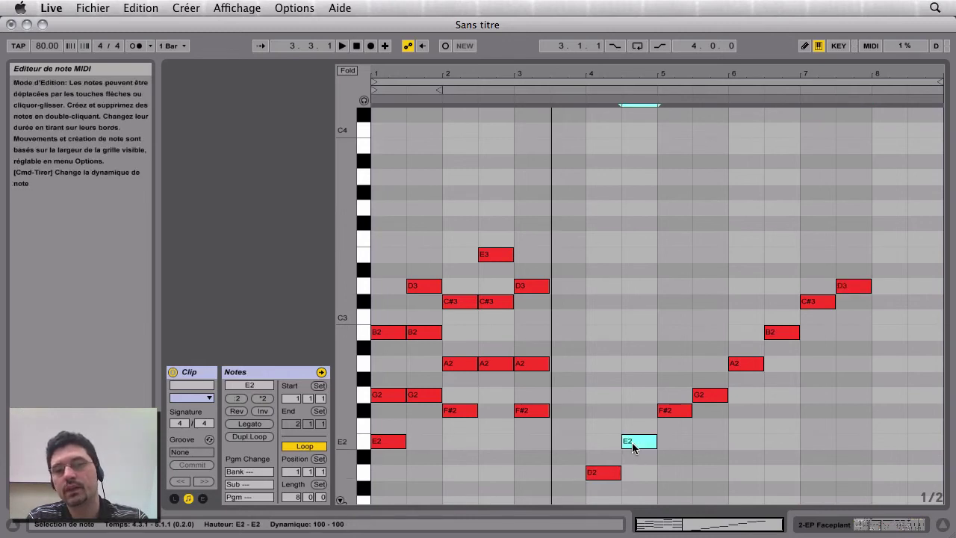
left_click(673, 410)
left_click(707, 396)
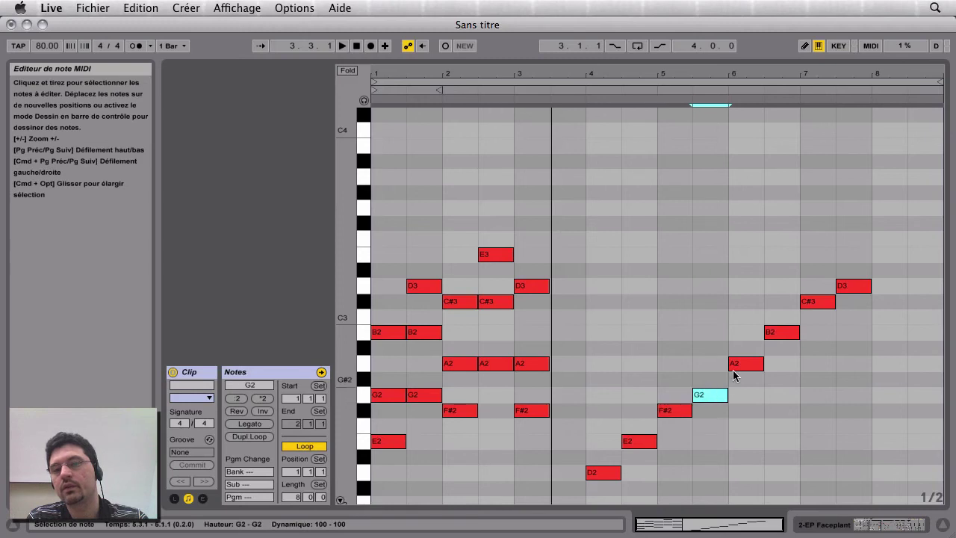
left_click(741, 364)
left_click(776, 333)
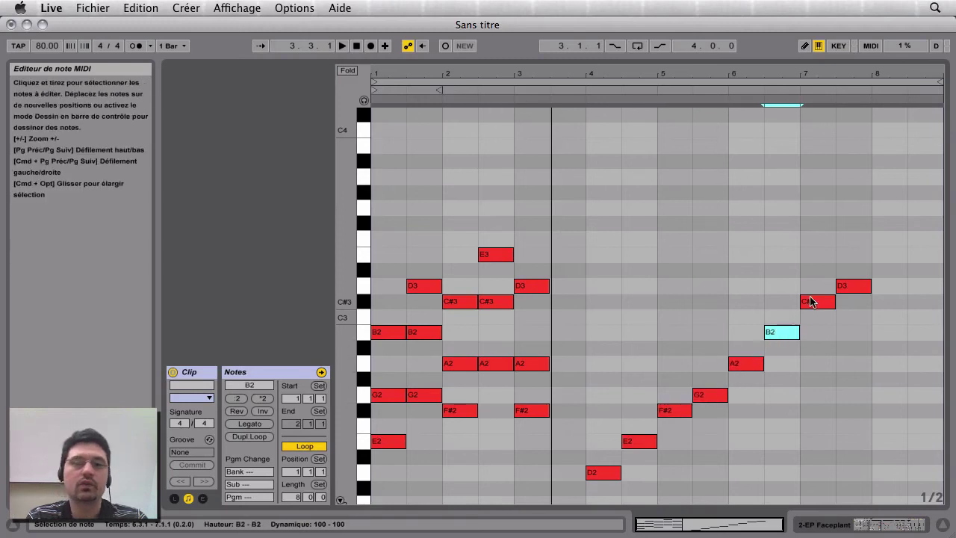
left_click(812, 302)
left_click(852, 285)
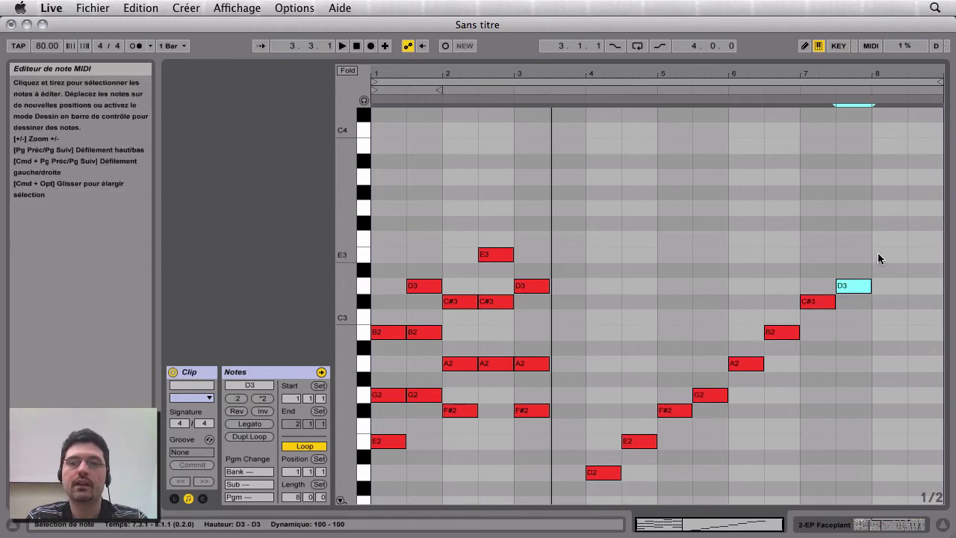
double_click(878, 254)
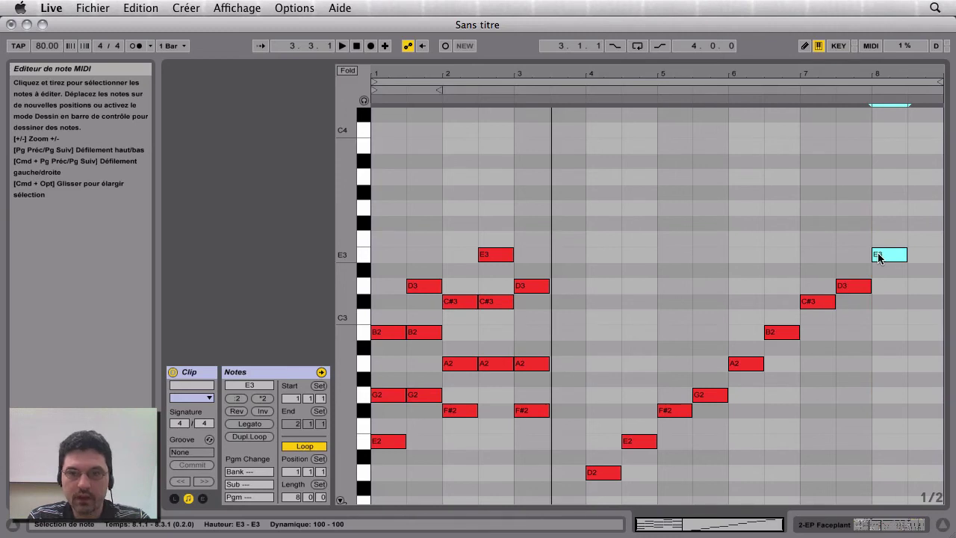
double_click(878, 255)
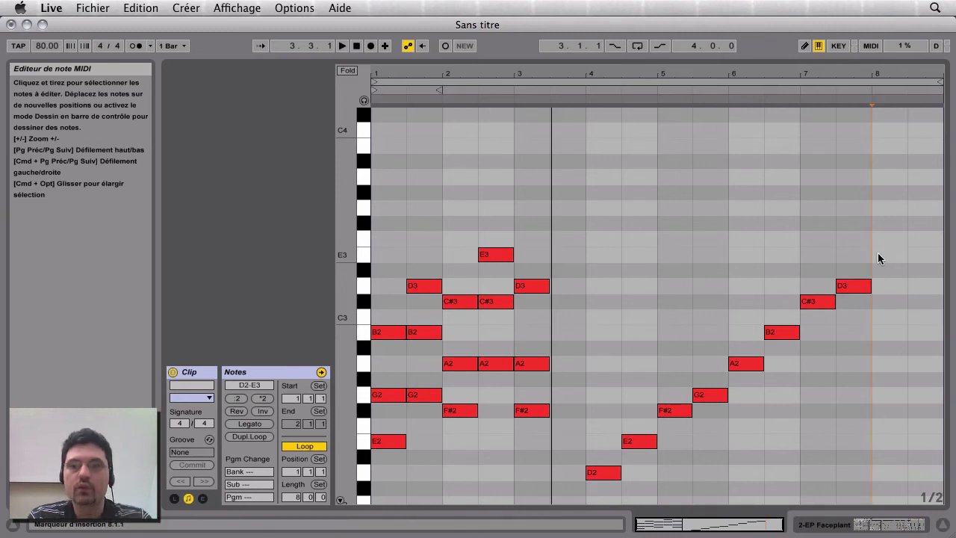
Stack F#2 and A2 above the D2 at bar 4 to form a chord and select its three notes
left_click(597, 406)
double_click(596, 406)
double_click(597, 364)
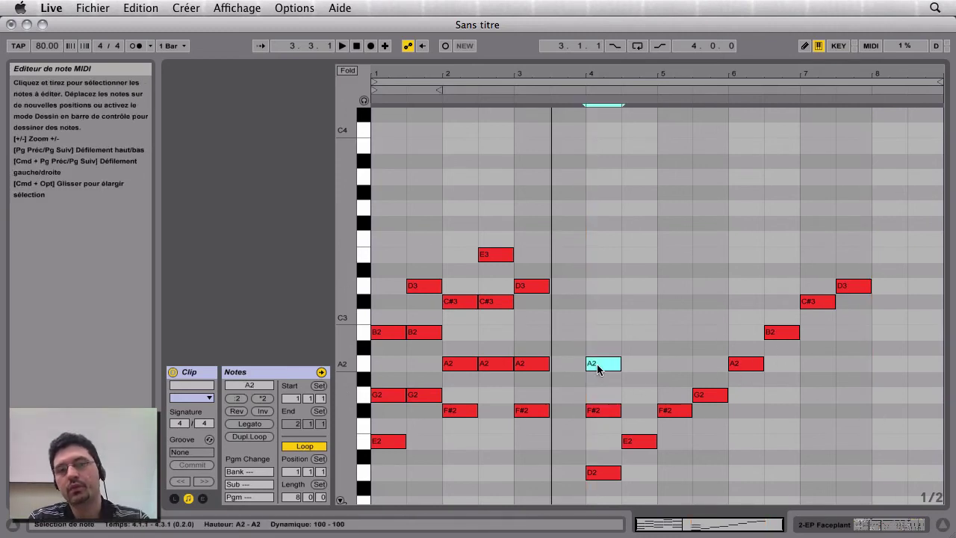
left_click_drag(602, 332, 602, 364)
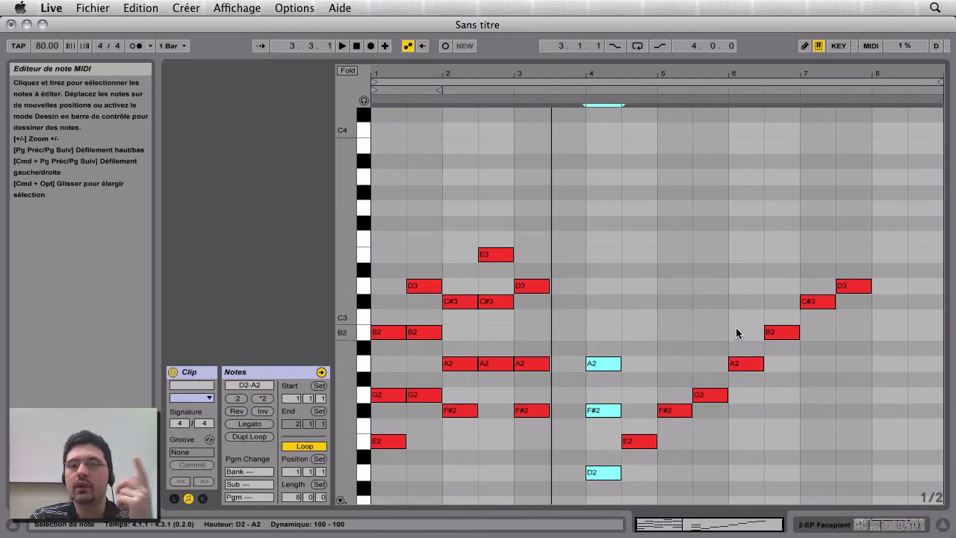
Stack C#3 and E3 above the A2 at bar 6 and compare this chord with the one at bar 4
double_click(739, 298)
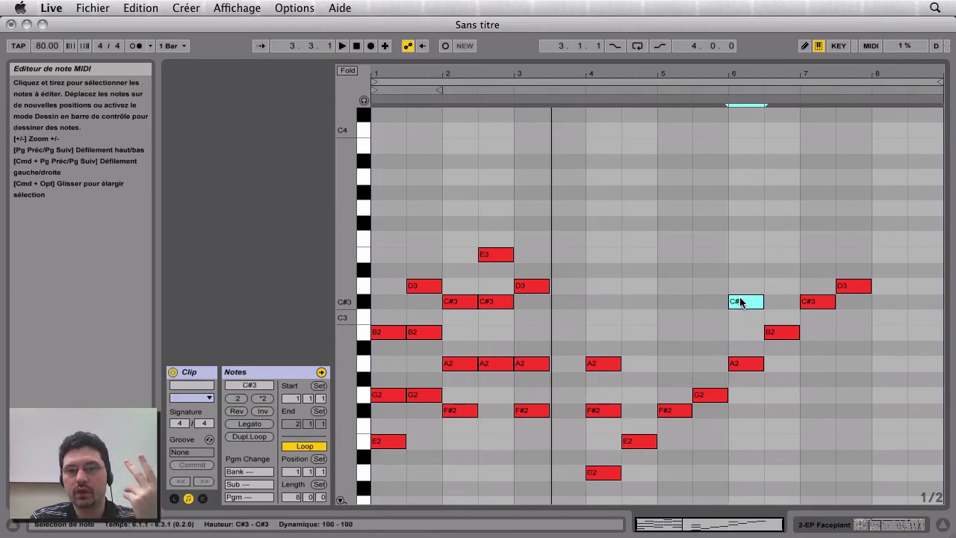
double_click(739, 254)
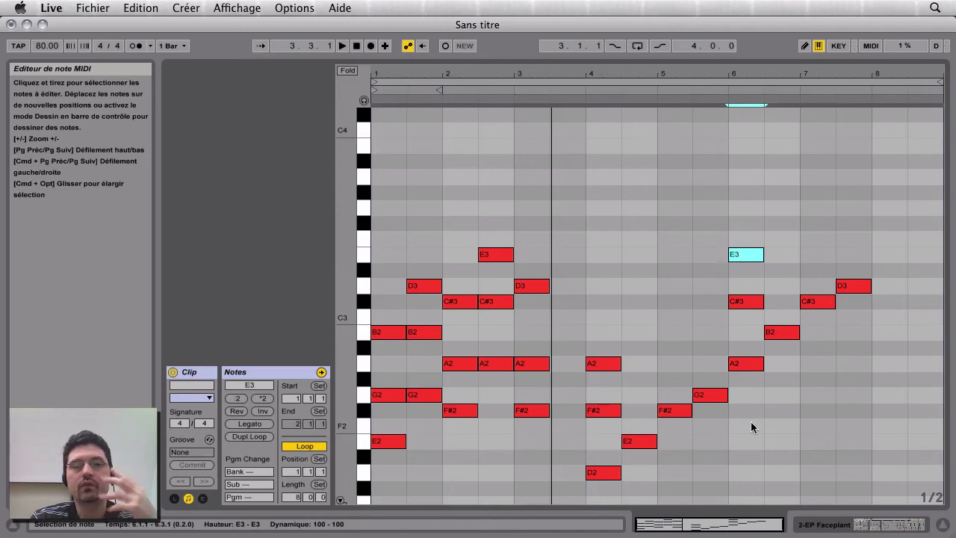
left_click_drag(756, 401, 738, 219)
left_click_drag(603, 500, 614, 317)
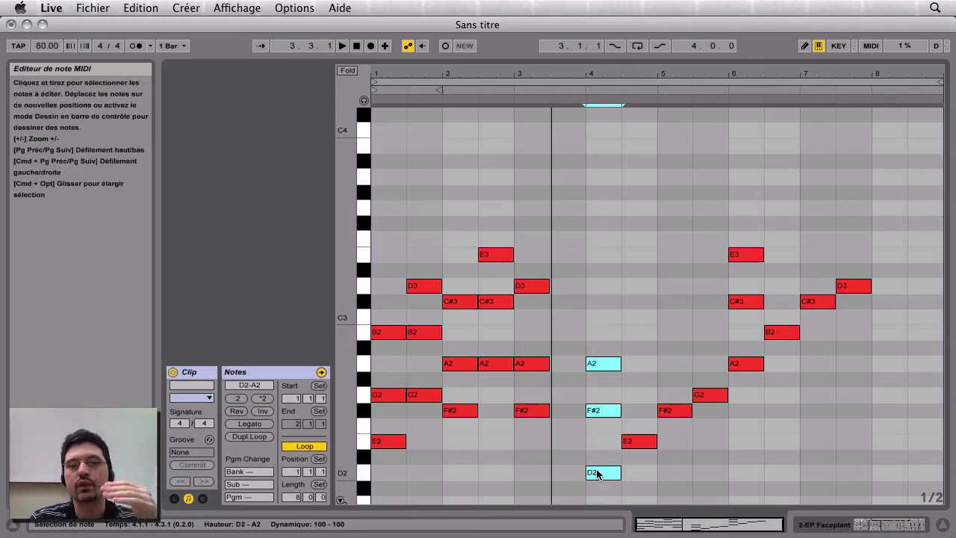
Delete the whole scale and its stacked chord notes from bar 4 to bar 8
mouse_move(598, 489)
left_mouse_down()
mouse_move(675, 320)
mouse_move(842, 206)
left_mouse_up()
key("Delete")
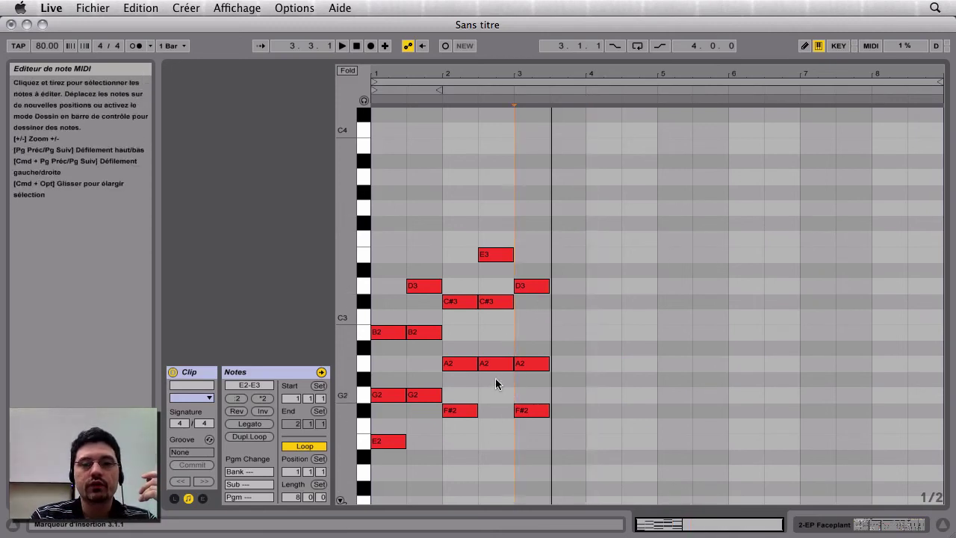
Delete the F#2-A2-D3 chord at bar 3 and the F#2-A2-C#3 chord at bar 2
left_click_drag(496, 385, 515, 233)
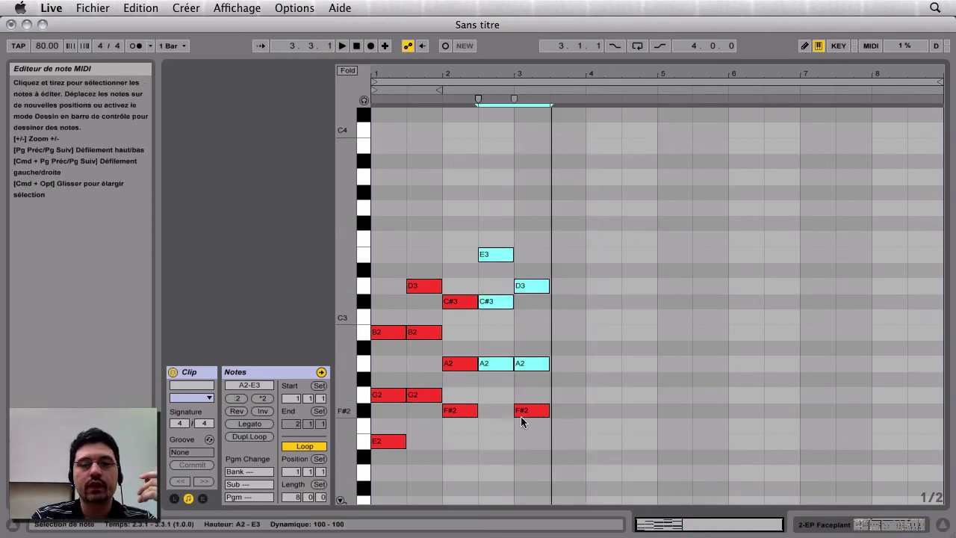
left_click_drag(520, 418, 539, 285)
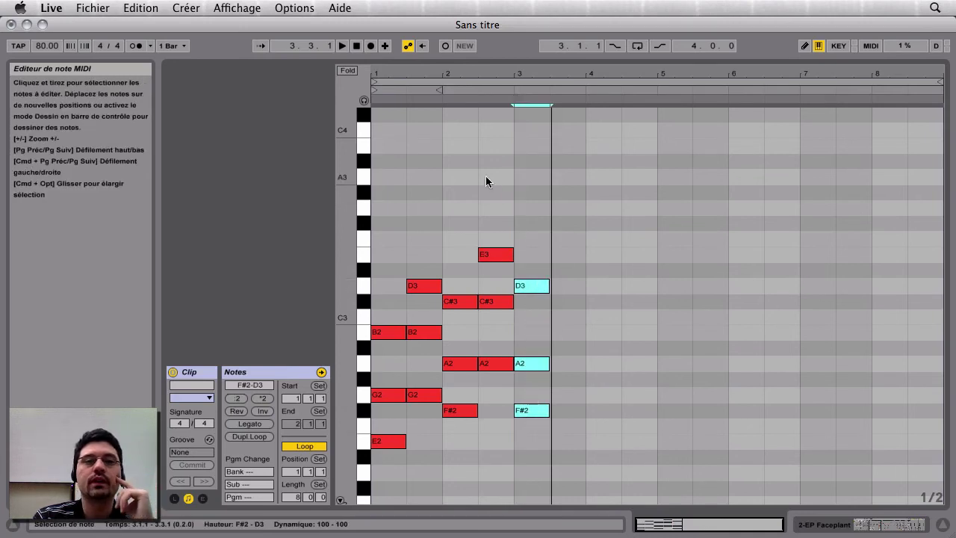
left_click_drag(482, 173, 545, 260)
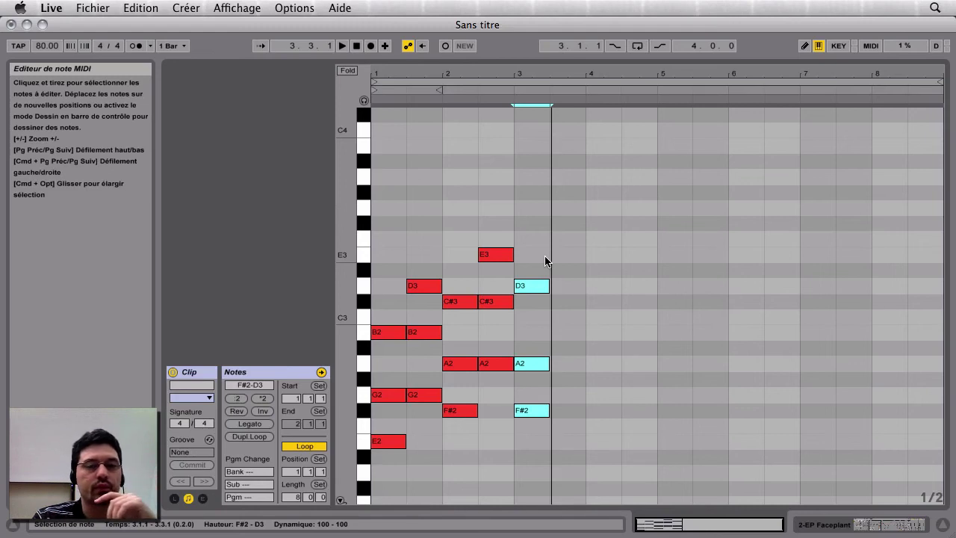
key("Delete")
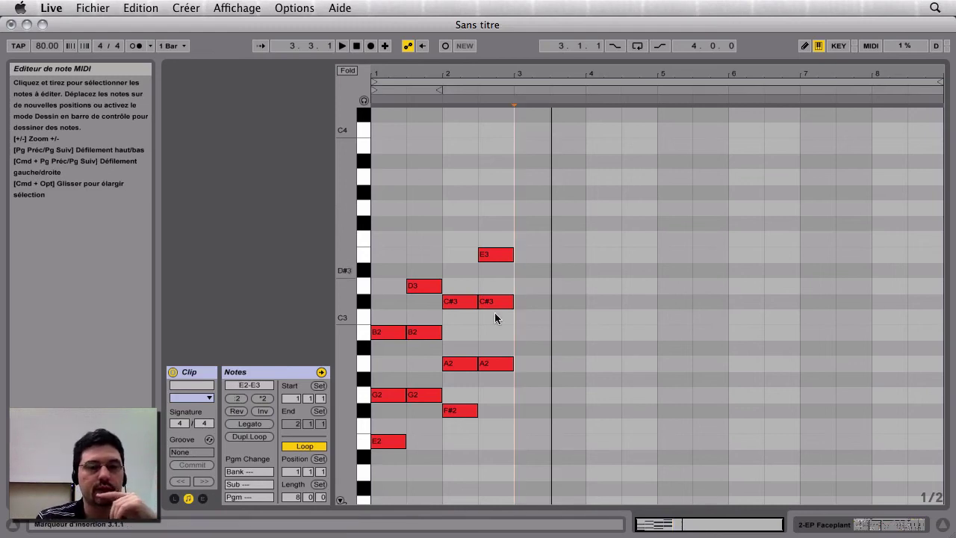
left_click_drag(463, 436, 462, 301)
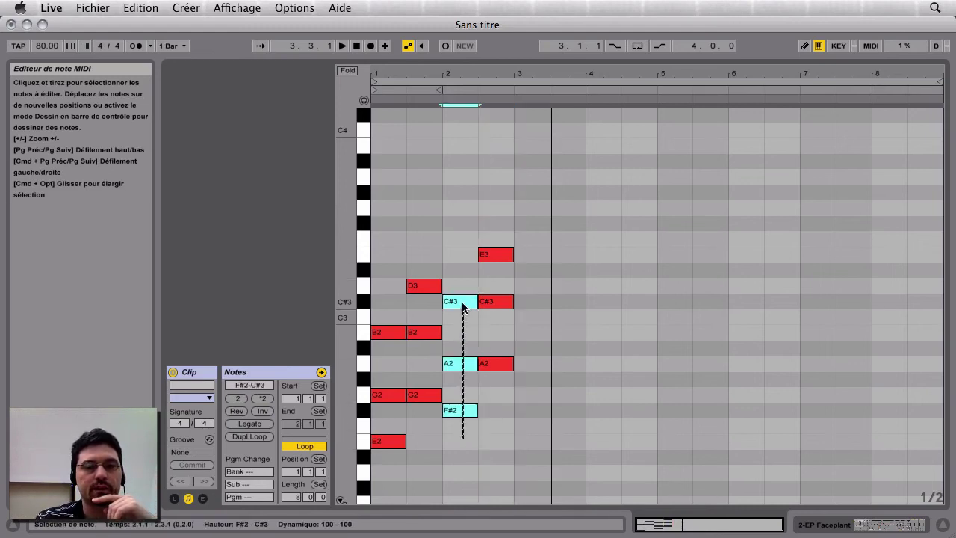
key("Delete")
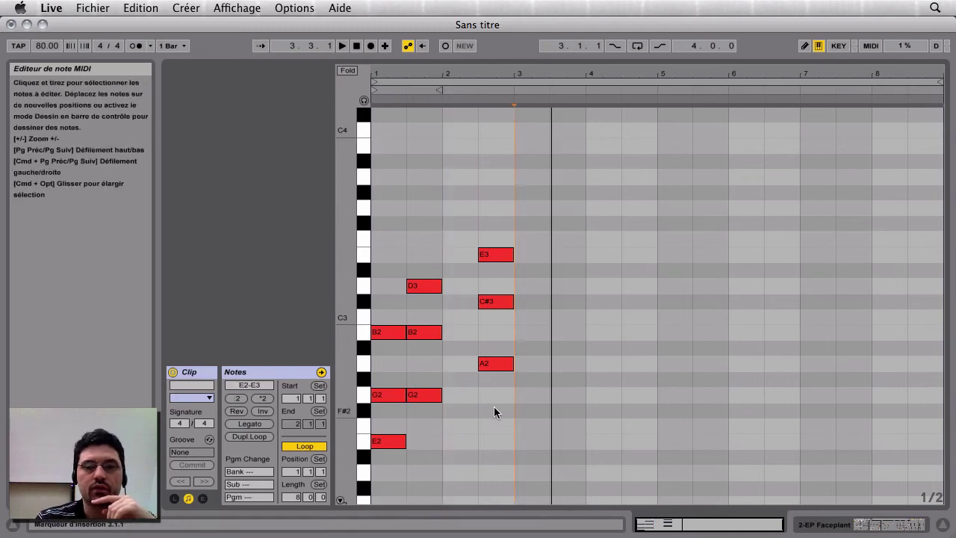
Move the A2-C#3-E3 chord from beat 2.3 to bar 2 and play the three-chord progression from the start
left_click_drag(495, 412, 501, 210)
key("Left")
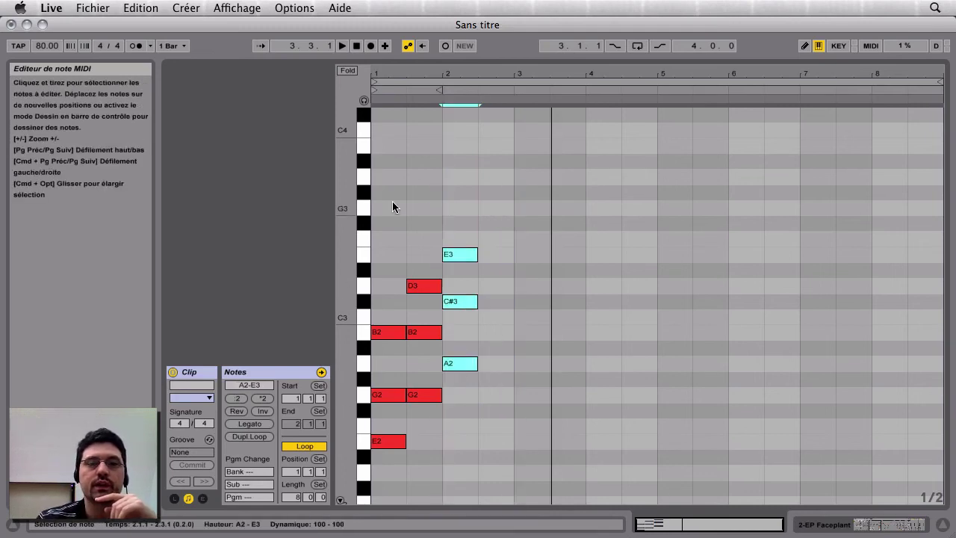
left_click(382, 202)
key("space")
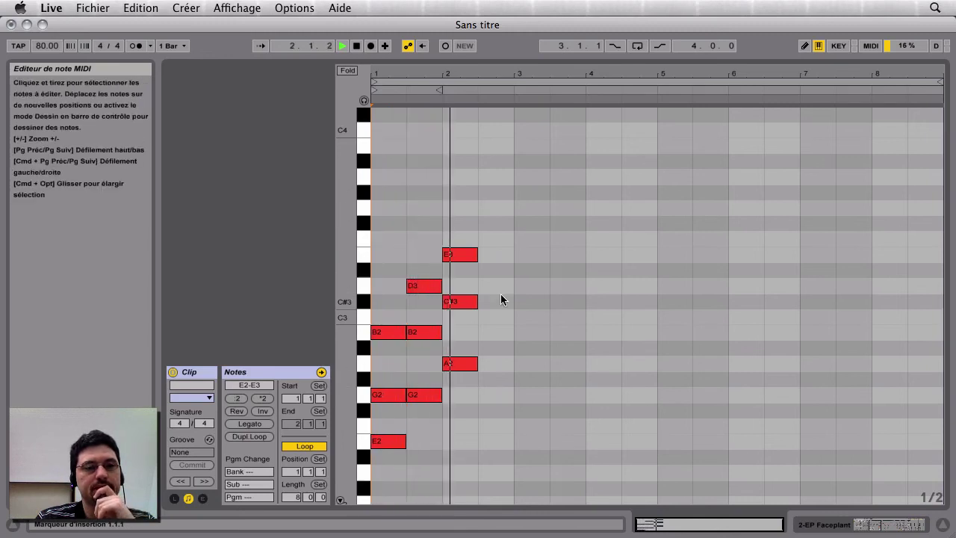
key("space")
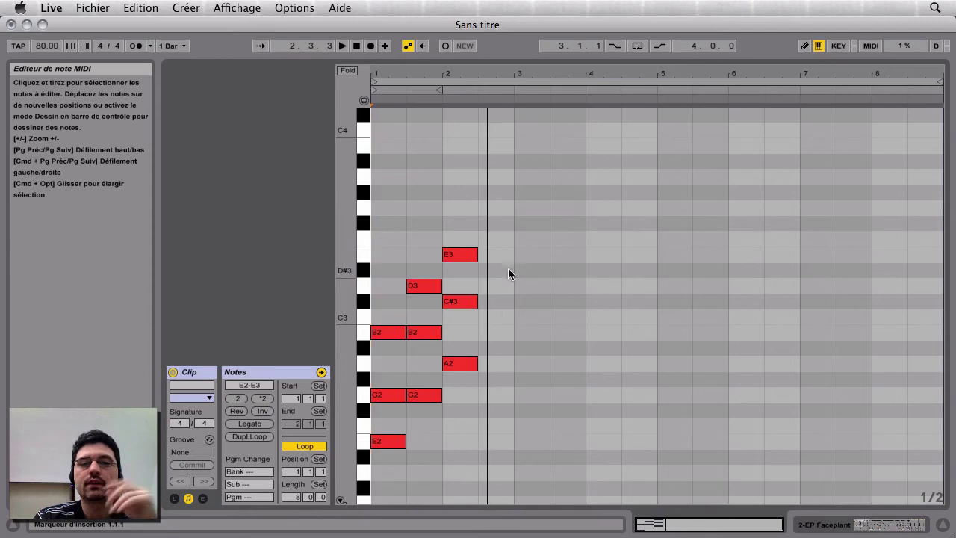
Add a half-bar chord at beat 2.3 with notes B2, D3 and F#3
left_click(496, 223)
left_click(495, 287)
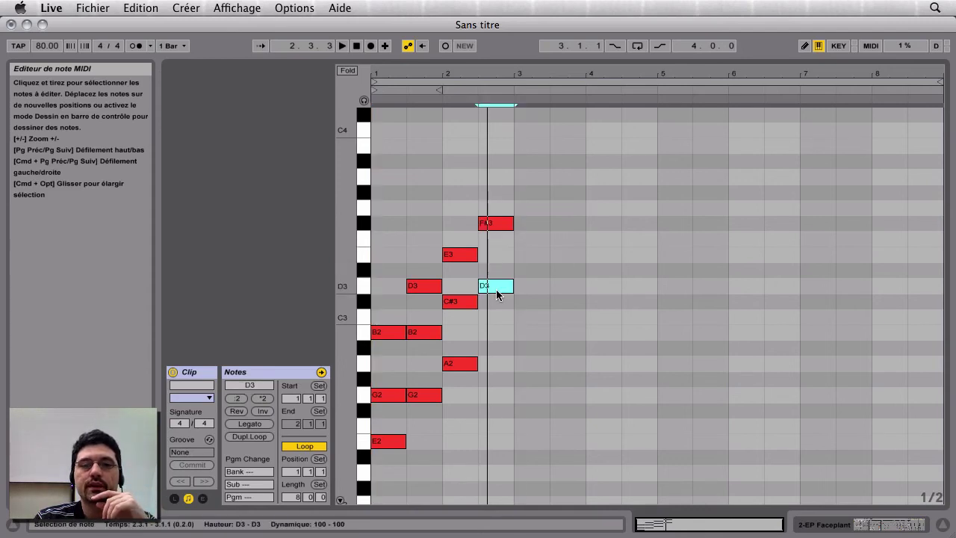
left_click(492, 346)
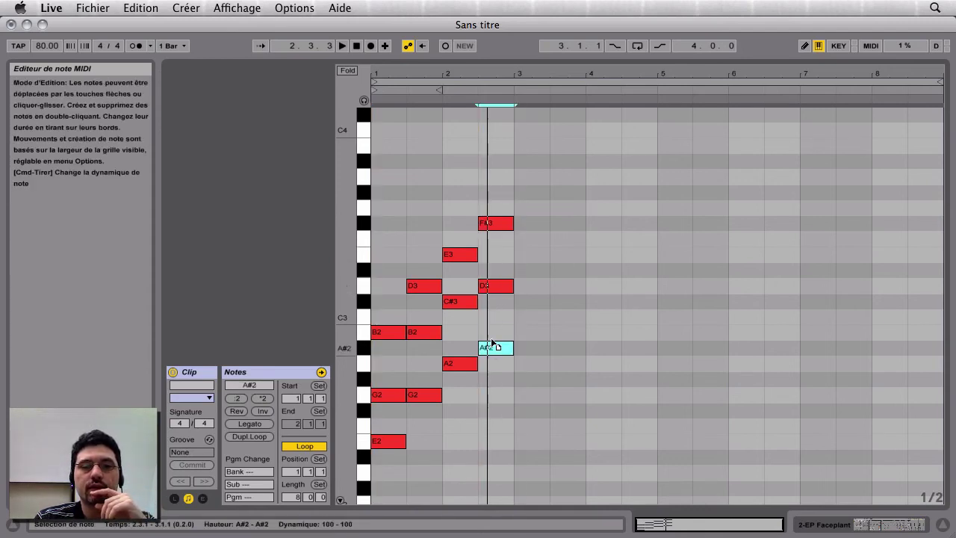
left_click_drag(493, 345, 491, 335)
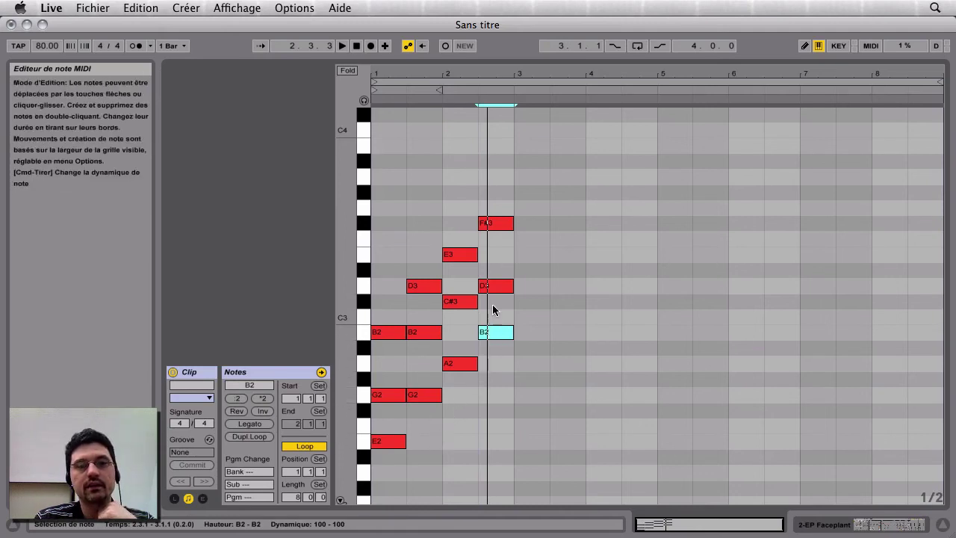
Play the four-chord progression from the start and stop it after the last chord
left_click(371, 191)
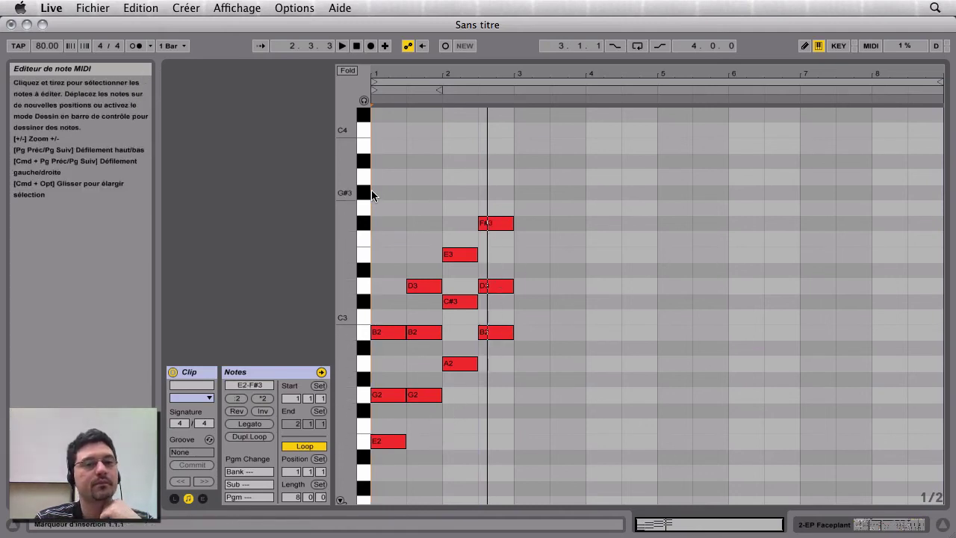
key("space")
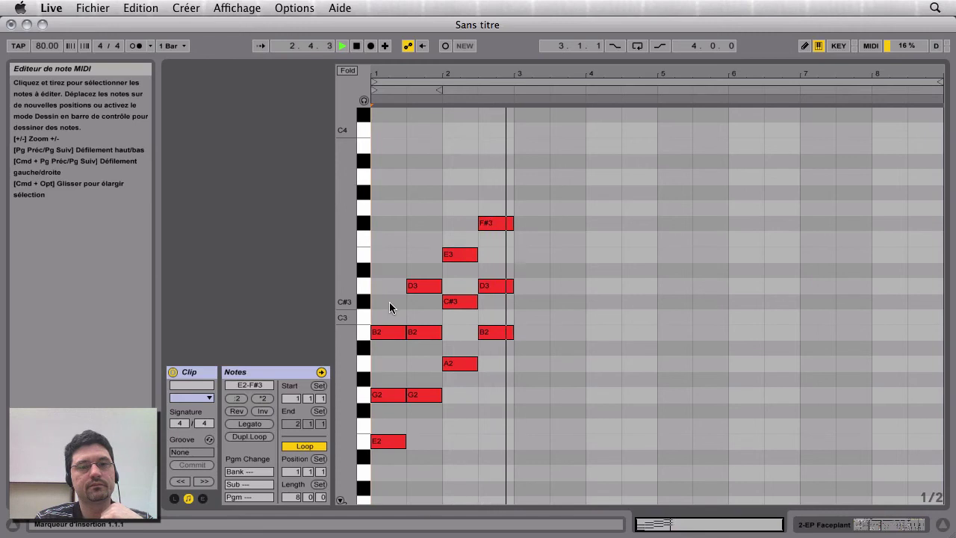
key("space")
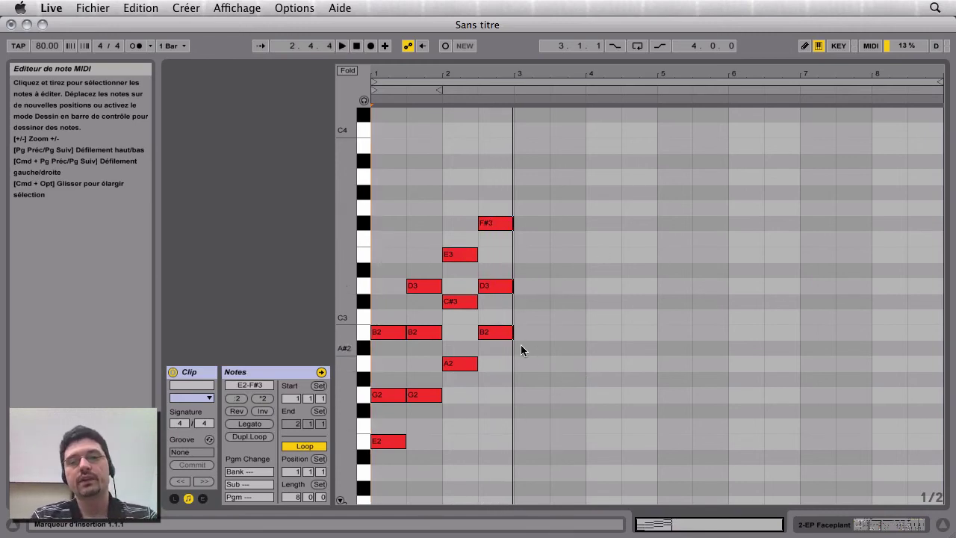
Examine the B2 and D3 notes of the chord at beat 2.3 by selecting each in turn
scroll(520, 345, "up", 1)
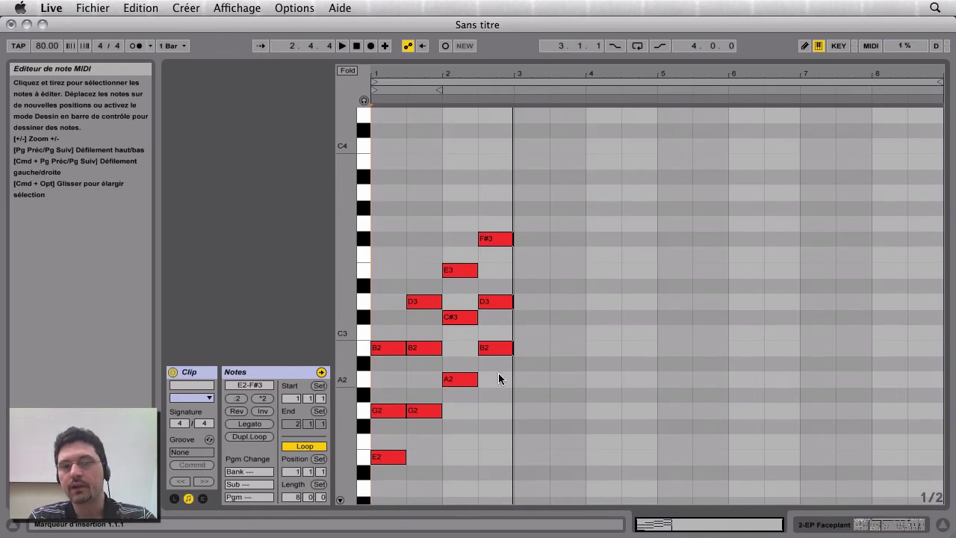
left_click(504, 348)
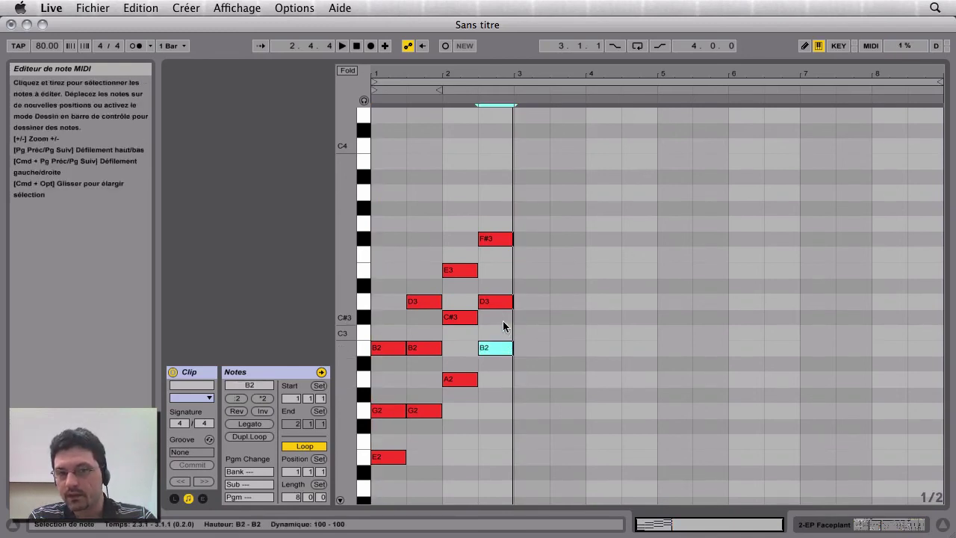
left_click(504, 303)
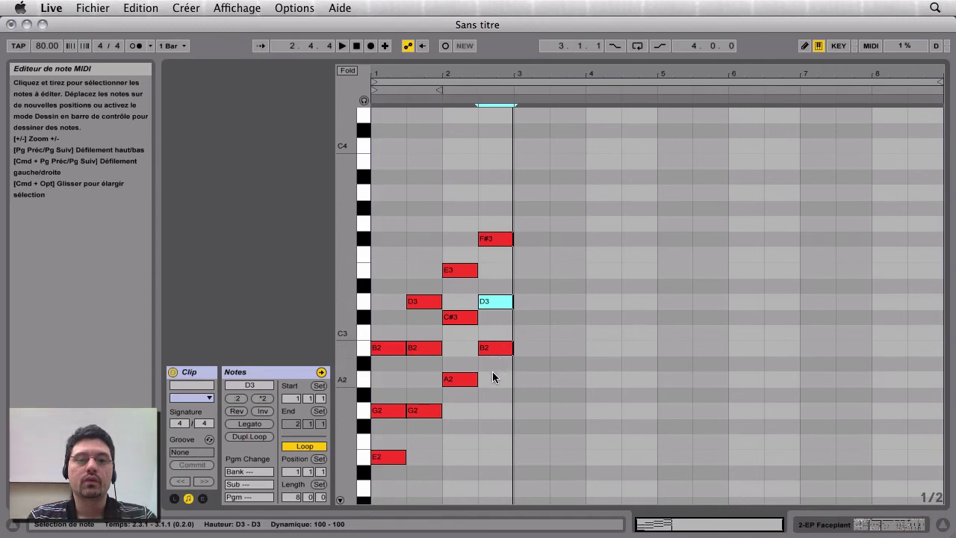
Examine the intervals of the chord at beat 2.3 by selecting its B2, D3 and F#3 notes in turn
left_click(494, 350)
left_click(493, 242)
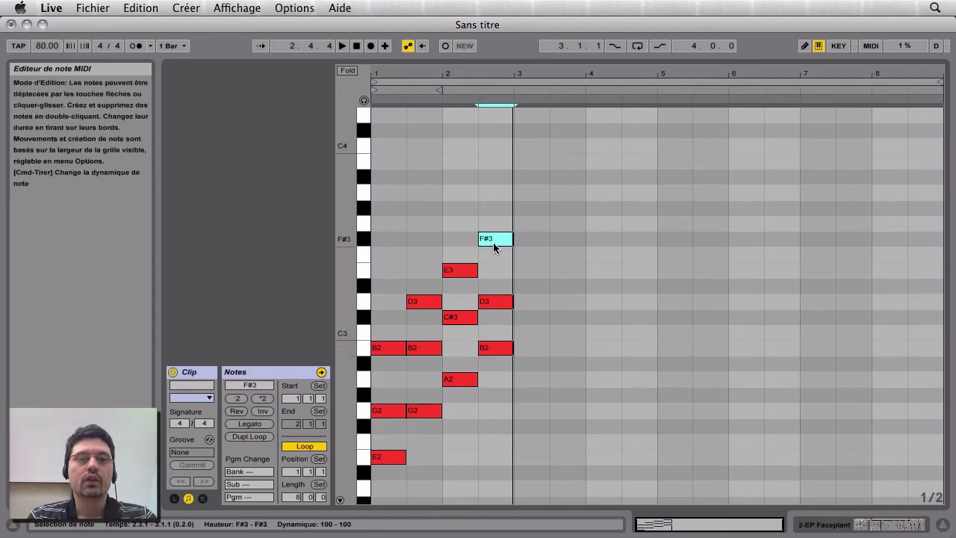
left_click(495, 301)
left_click(494, 348)
left_click(495, 301)
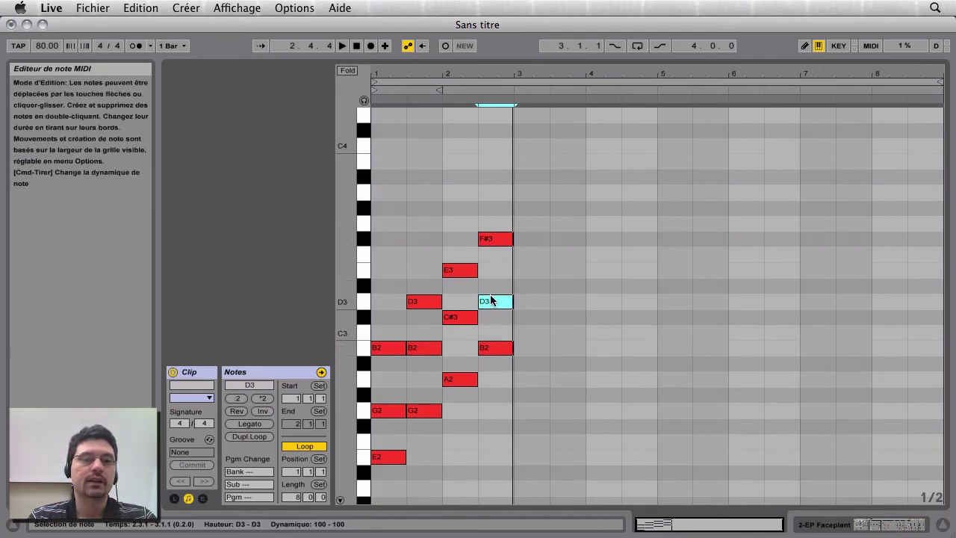
left_click(493, 241)
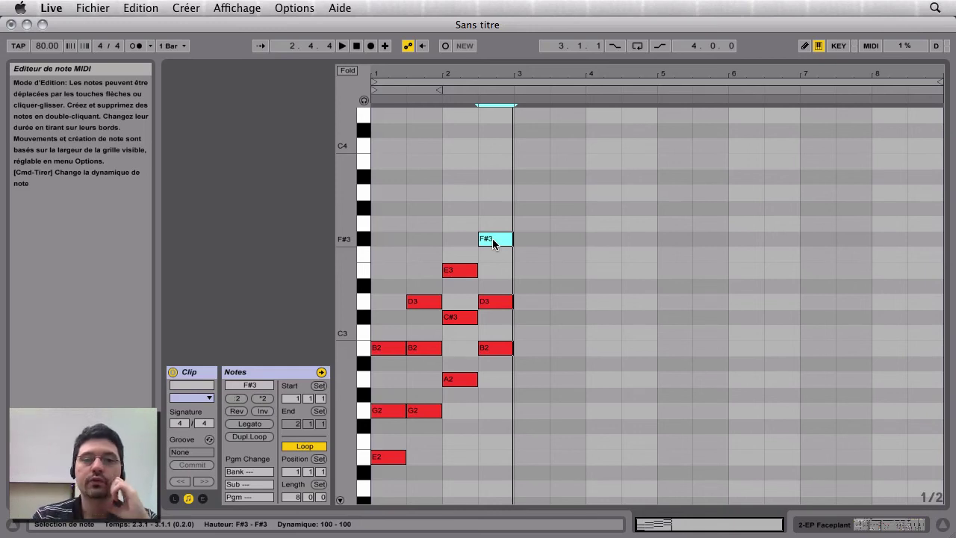
Raise the middle note of the chord at beat 2.3 to D#3 and select the whole chord
left_click_drag(495, 301, 495, 288)
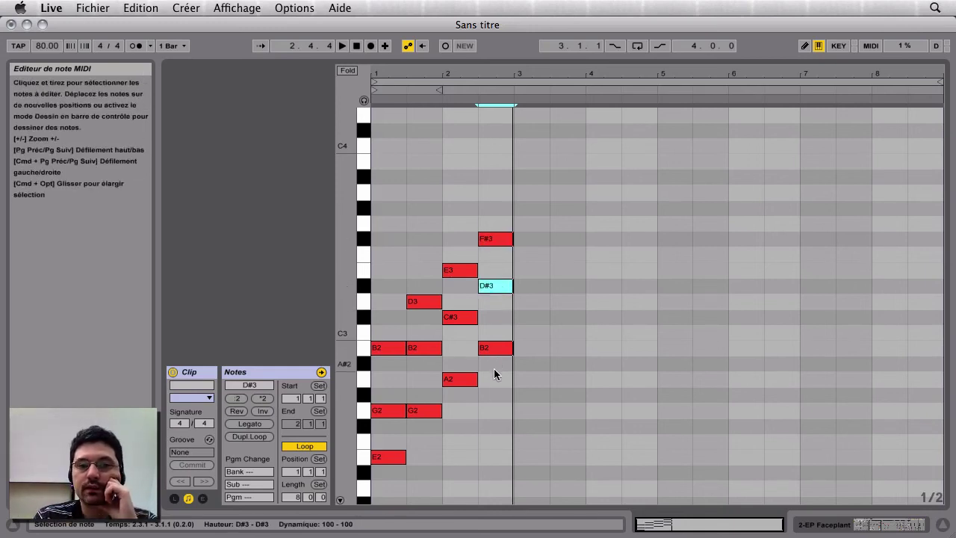
left_click_drag(494, 369, 496, 219)
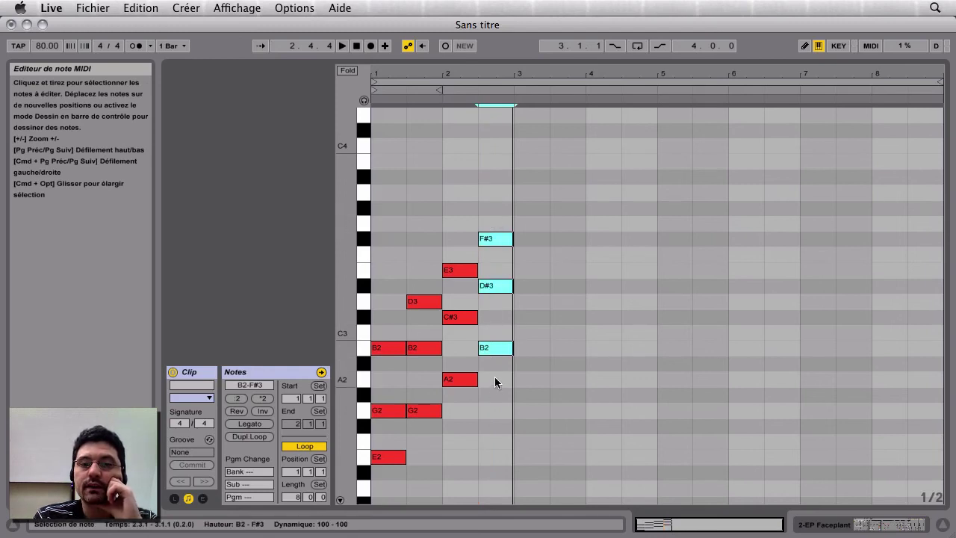
left_click_drag(495, 377, 511, 211)
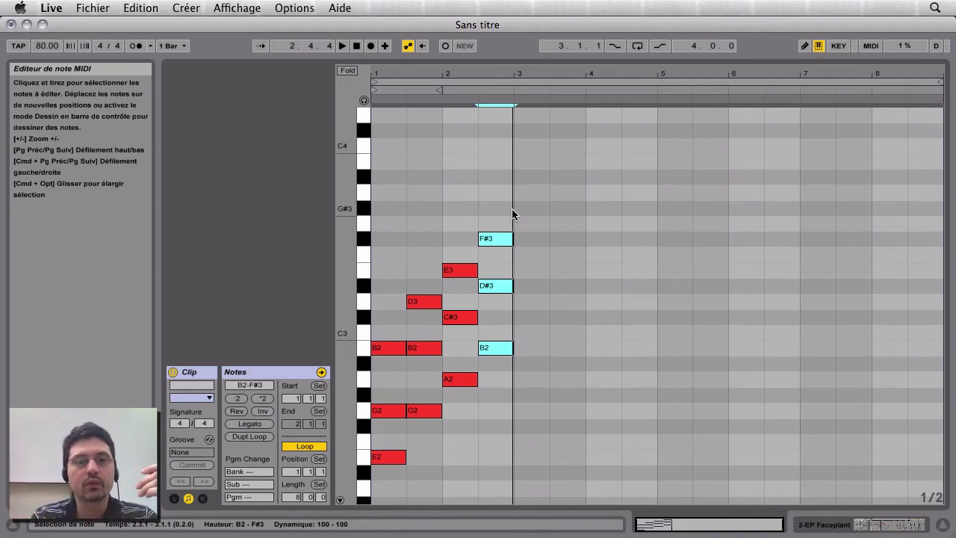
Lower the middle note of the chord at beat 2.3 back to D3 and place the insert marker at the clip's start
left_click(504, 302)
left_click_drag(495, 287, 493, 303)
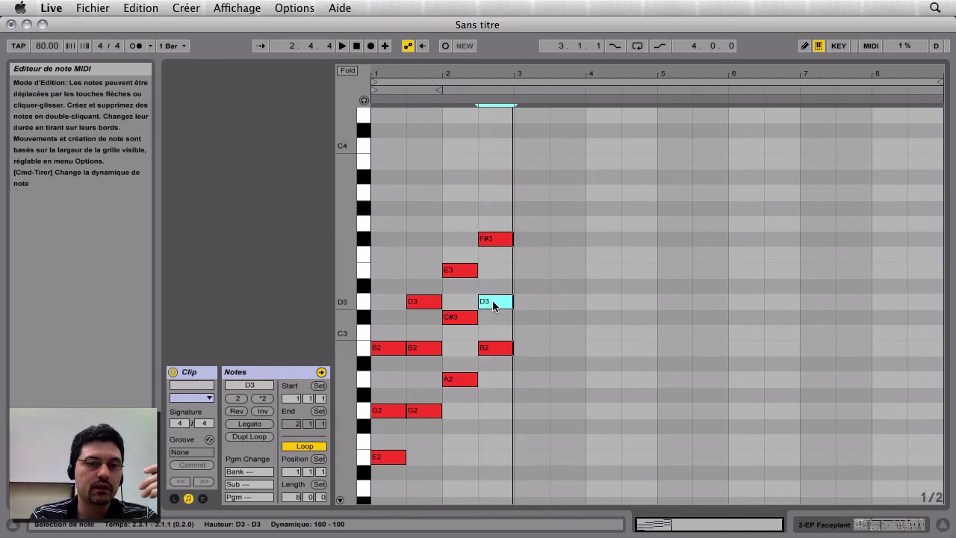
left_click(392, 149)
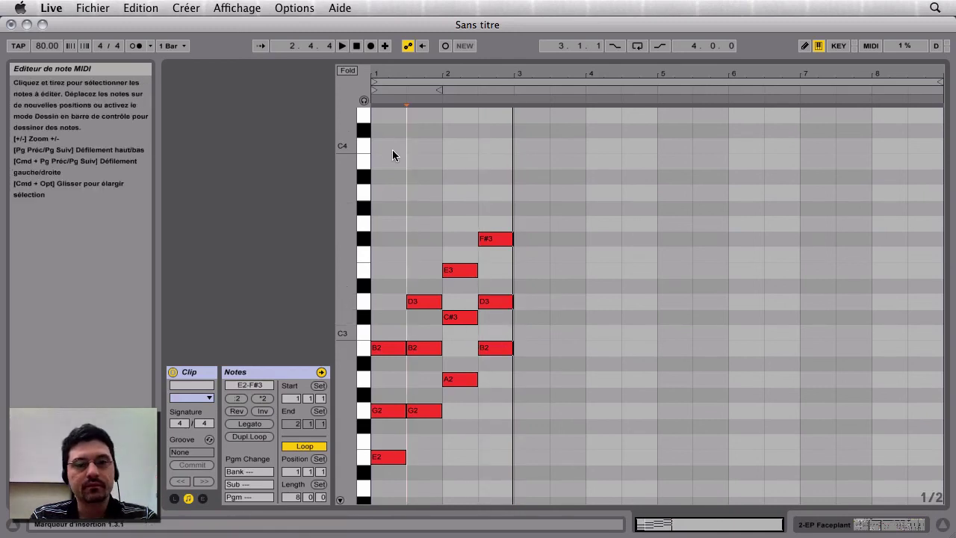
key("Home")
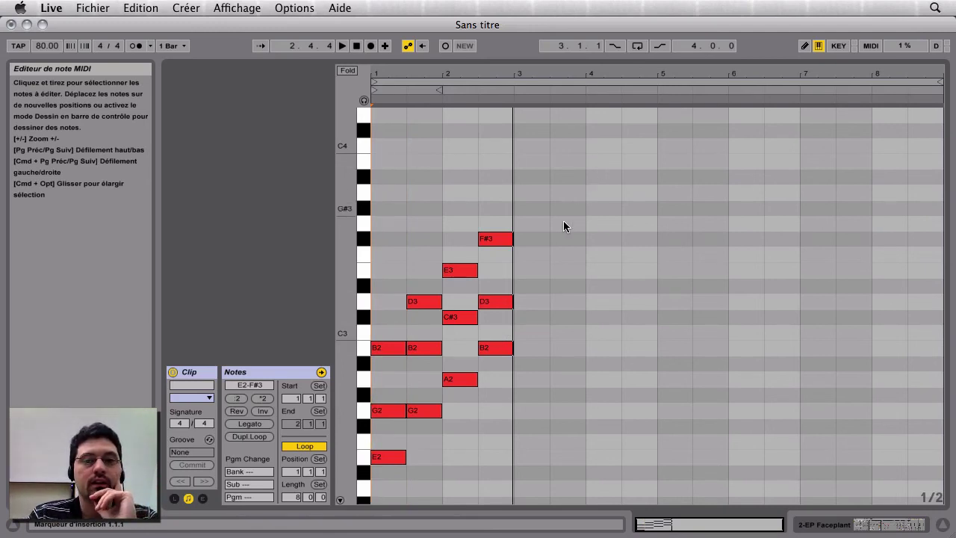
Examine the last chord's D3 and the whole four-chord progression, returning the insert marker to the clip's start
mouse_move(486, 301)
left_mouse_down()
mouse_move(527, 302)
mouse_move(494, 300)
left_mouse_up()
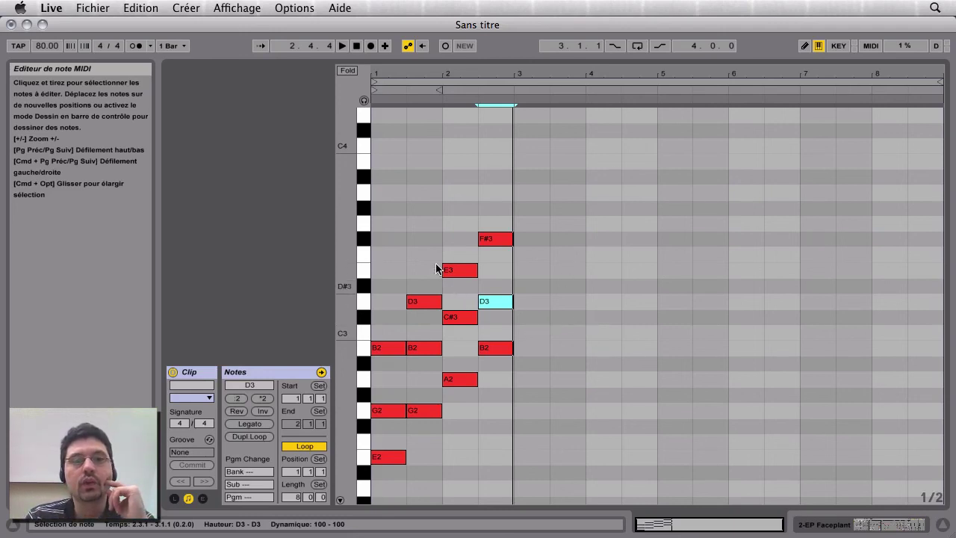
left_click(381, 236)
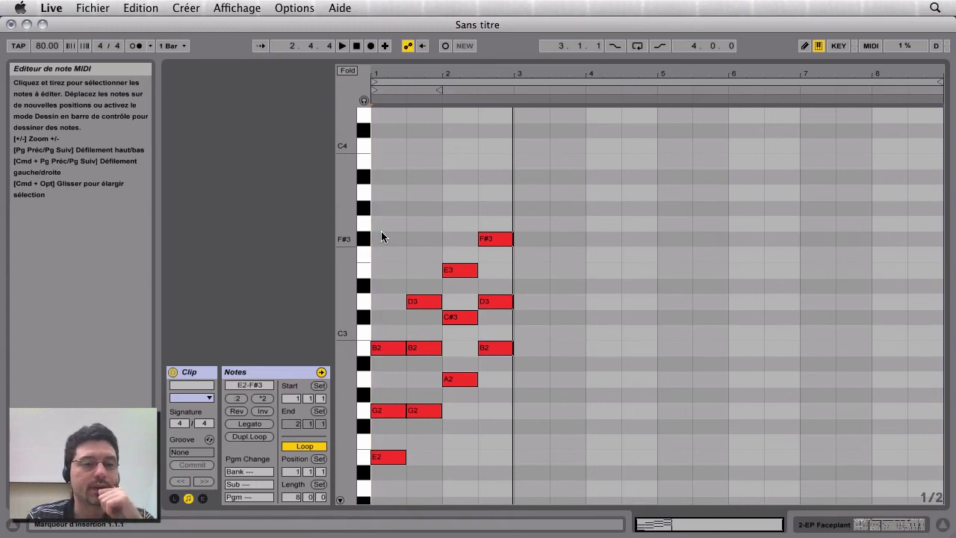
key("space")
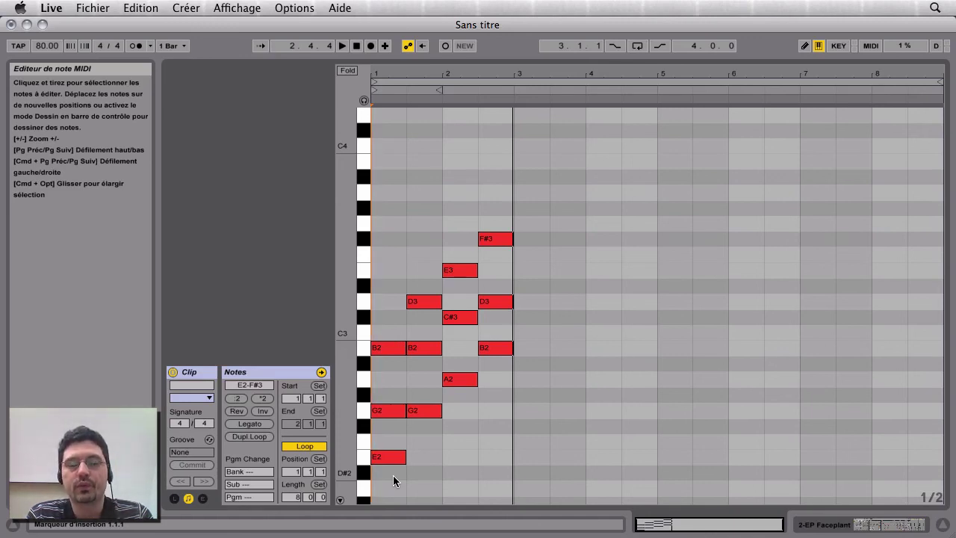
left_click(412, 476)
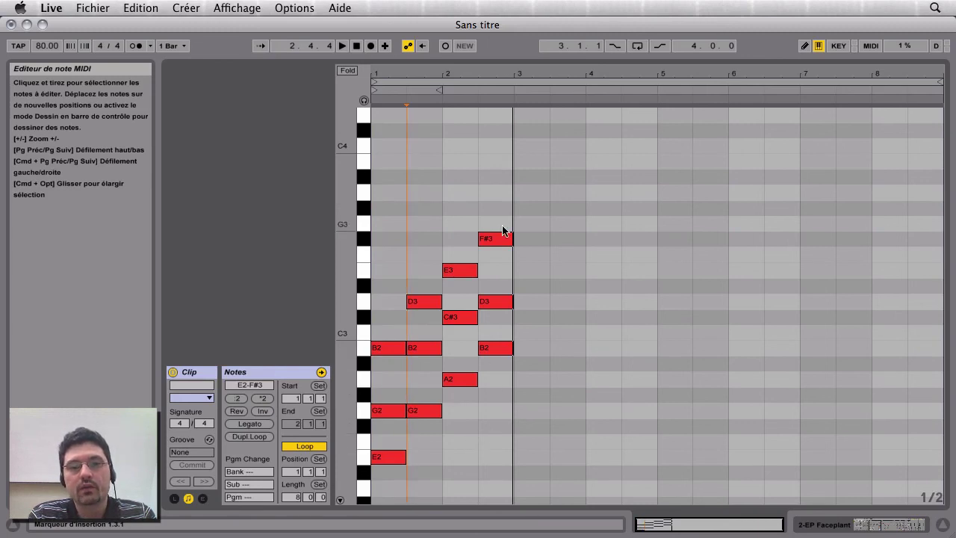
left_click(492, 196)
left_click_drag(492, 194, 384, 469)
left_click(427, 454)
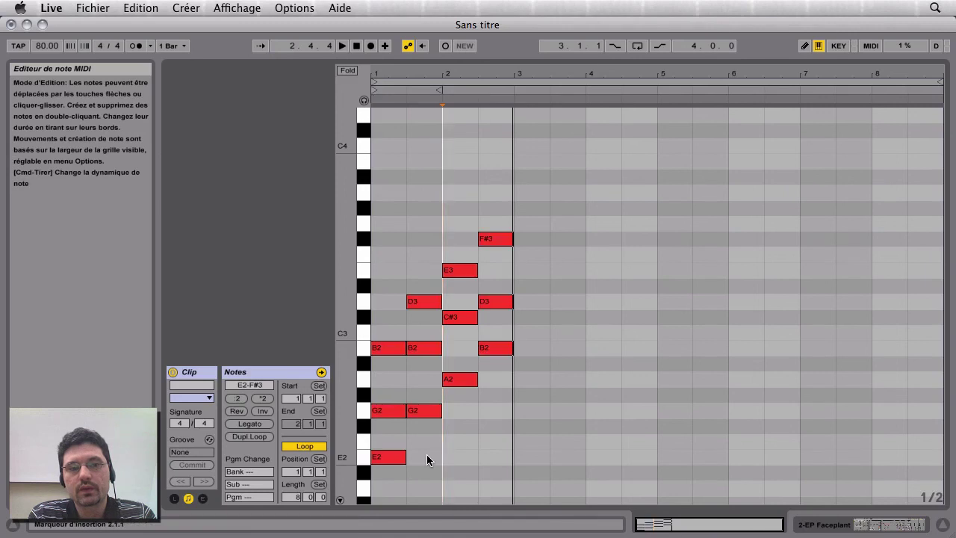
left_click(387, 474)
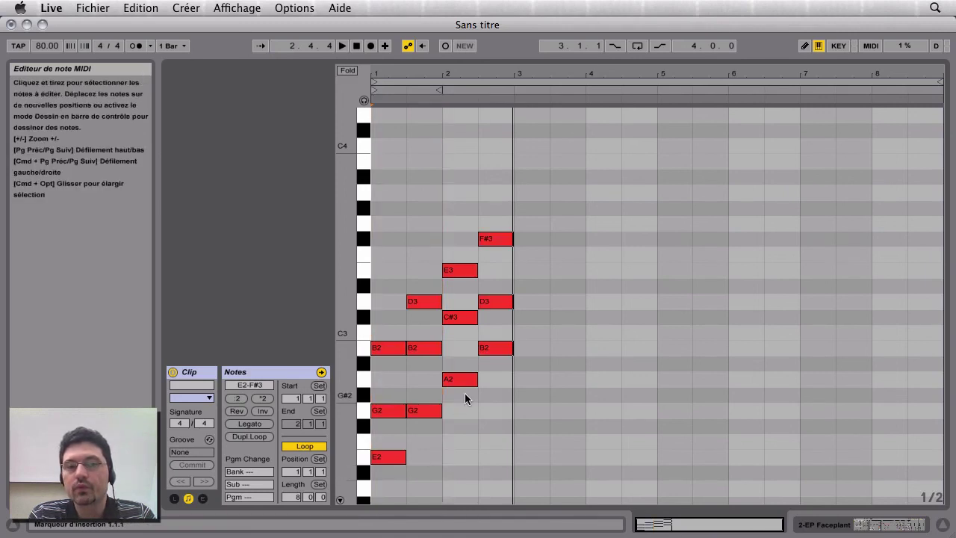